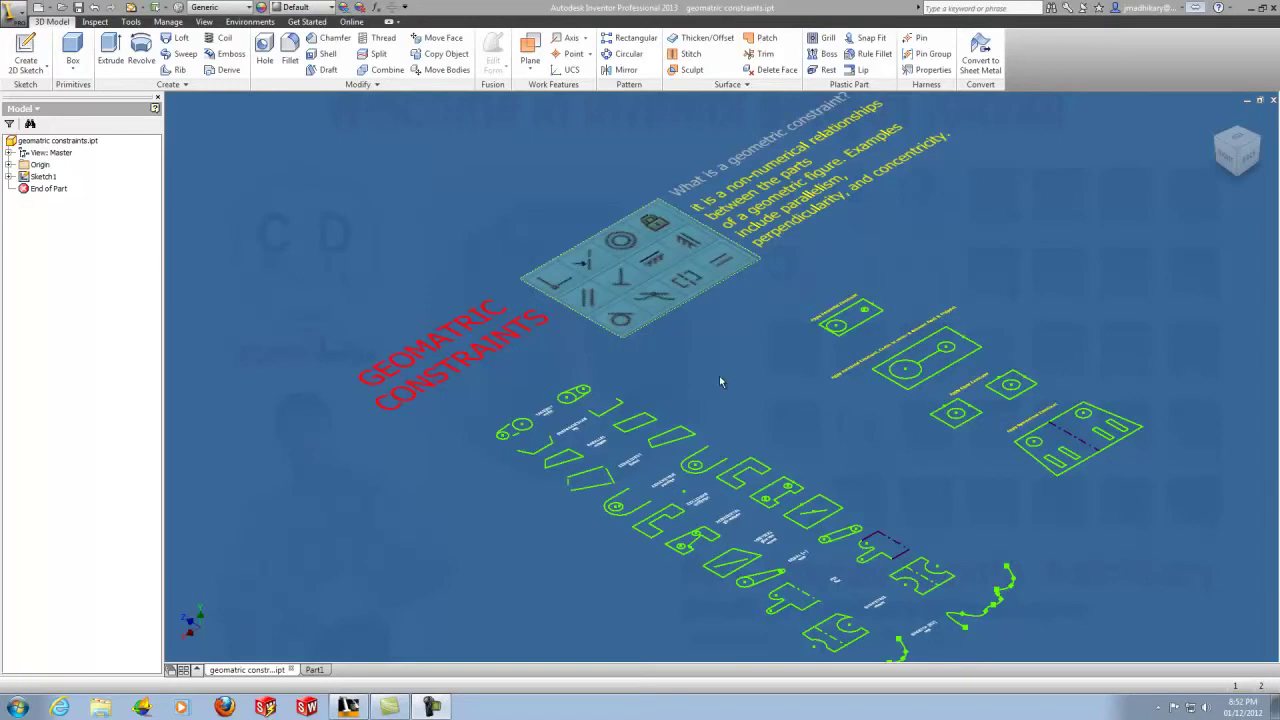
In Part1's Sketch1, change the slot end-arc radius to 3 mm and finish the sketch.
left_click(314, 669)
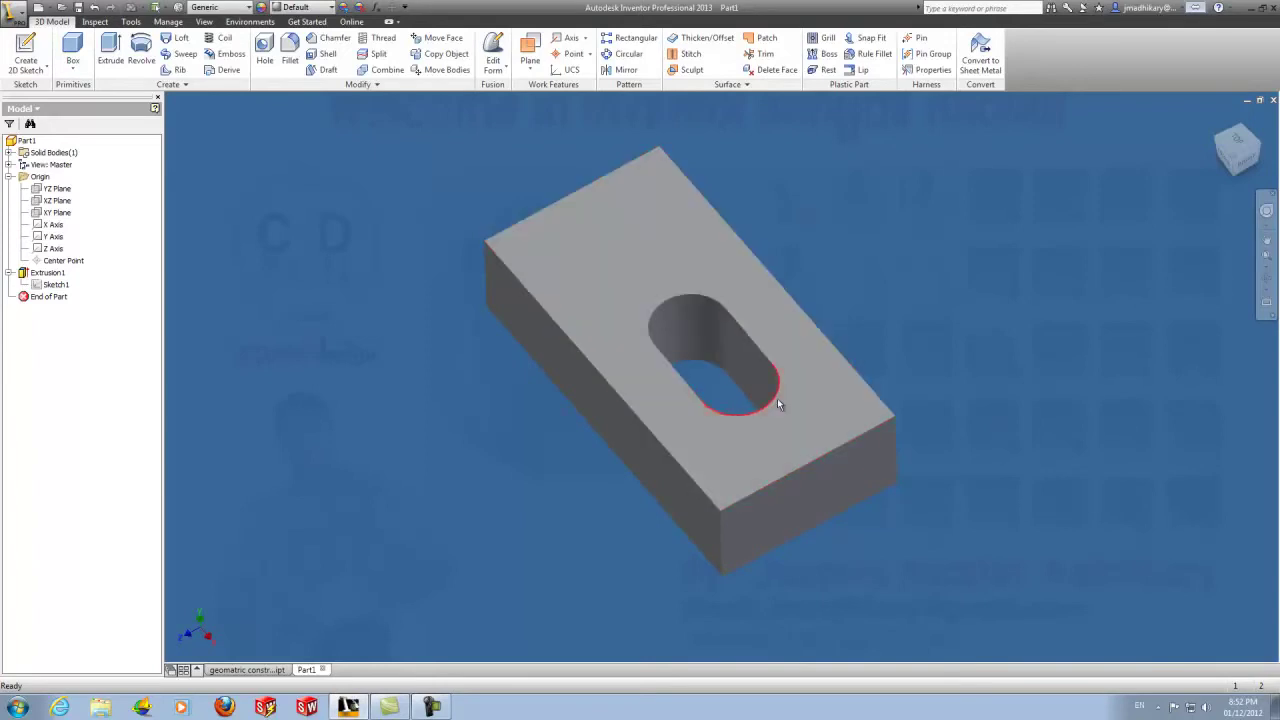
double_click(50, 285)
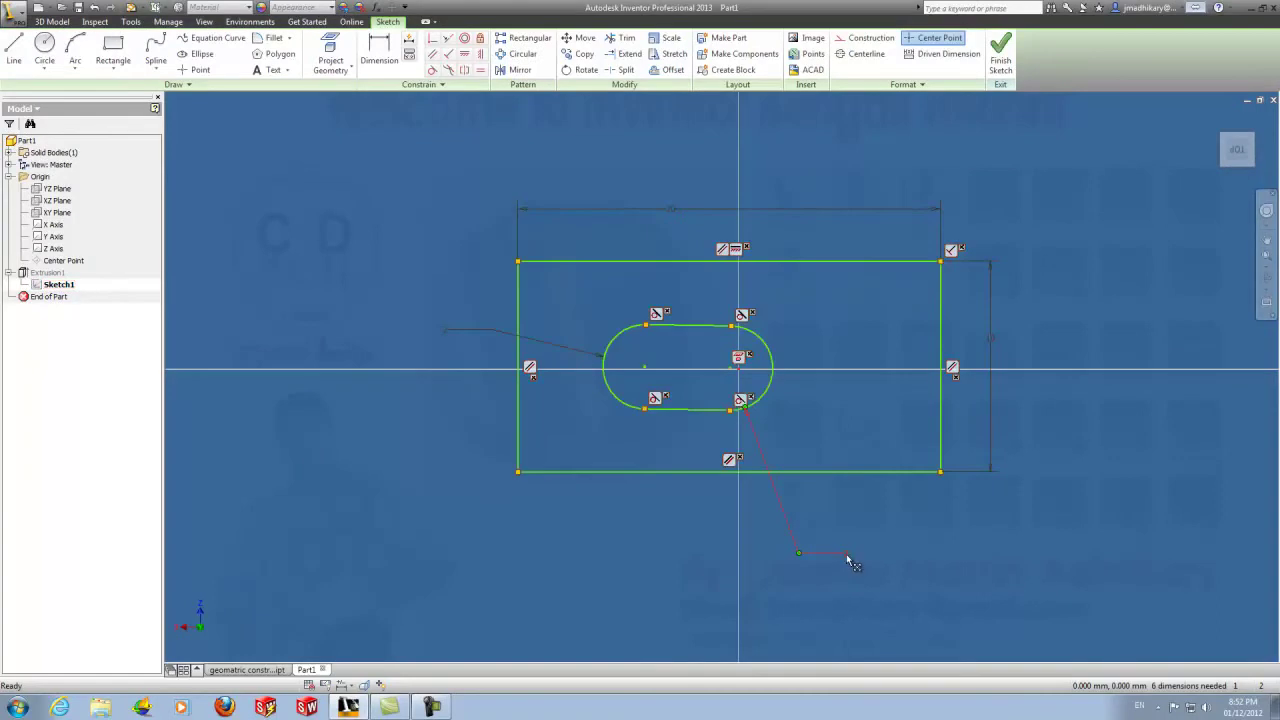
left_click(845, 560)
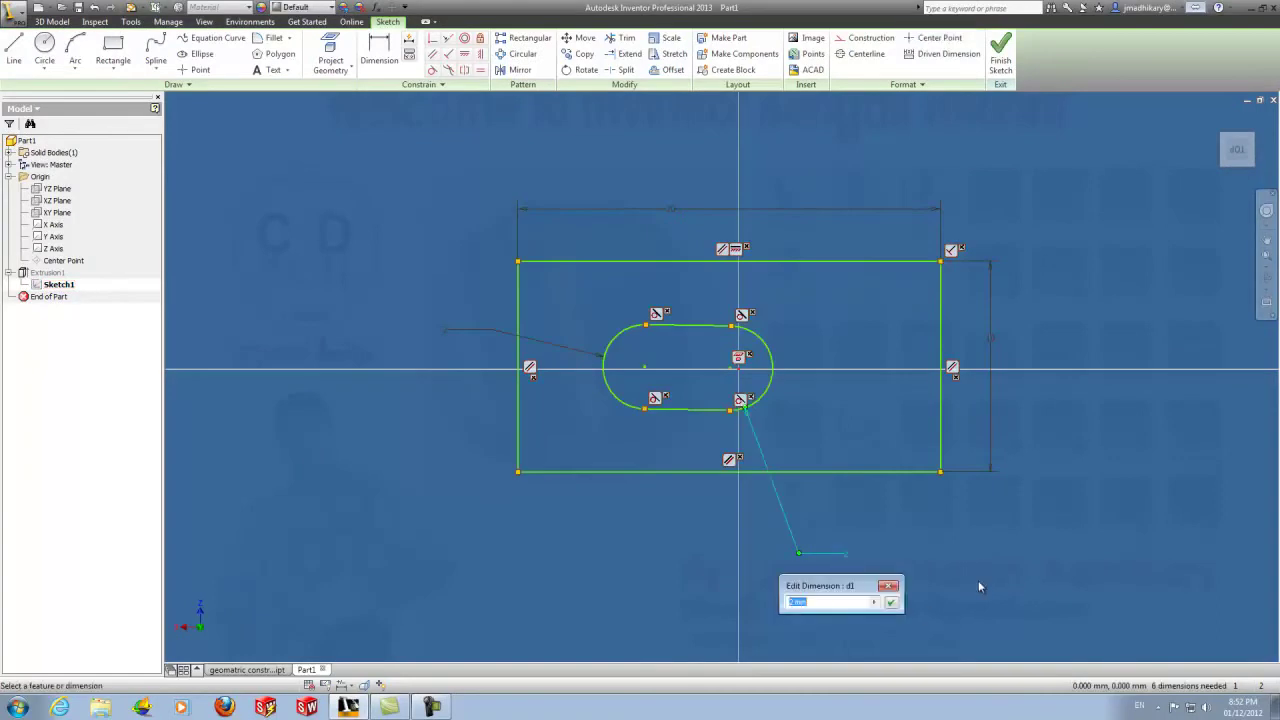
type("3")
key("Return")
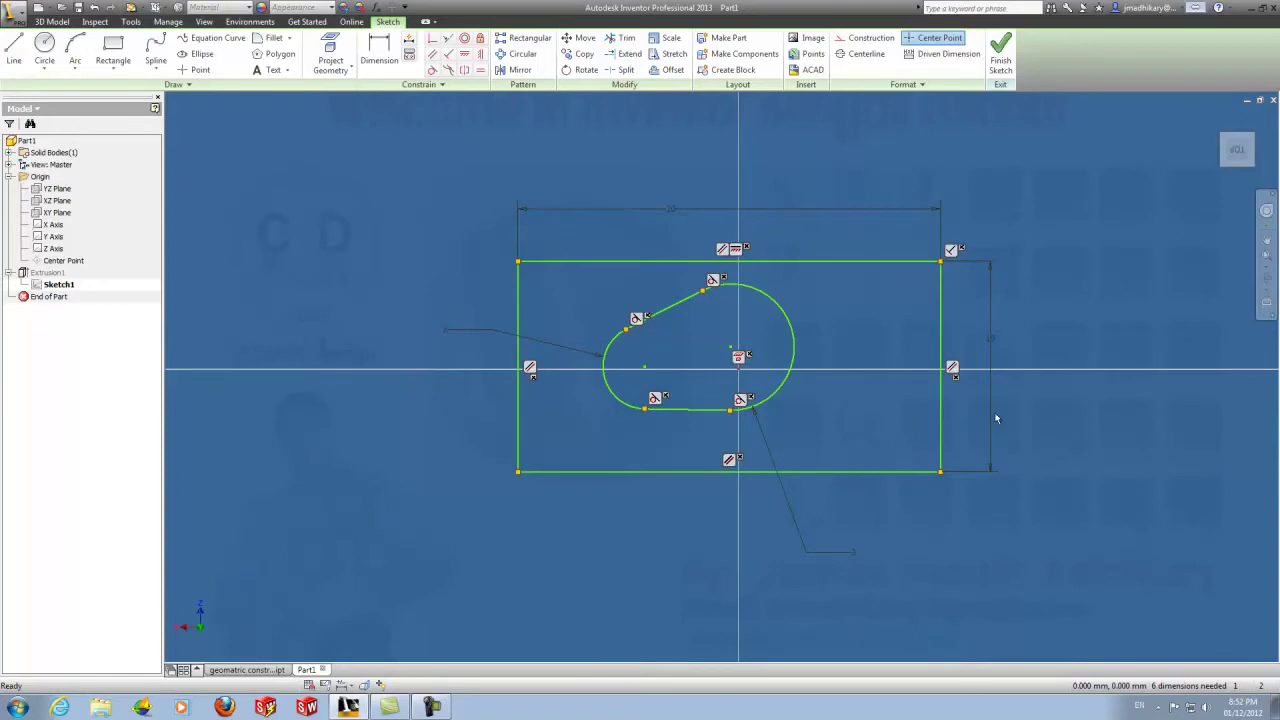
left_click(1000, 50)
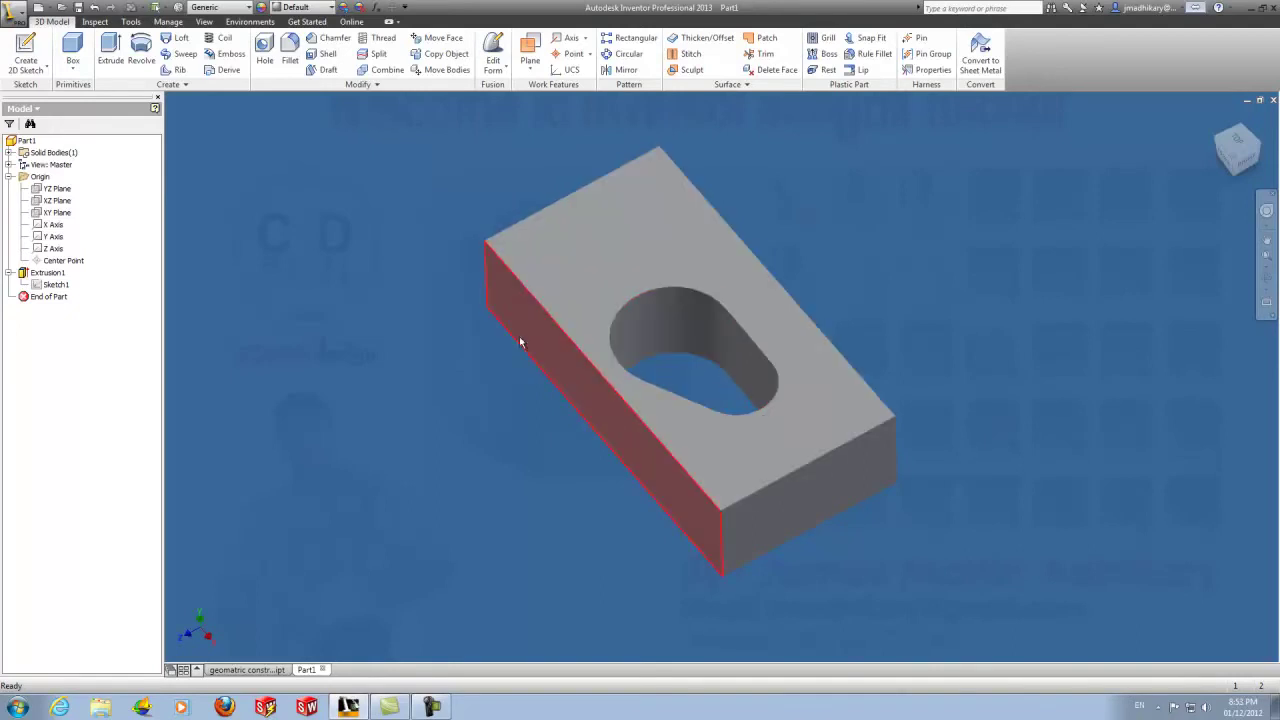
Reopen the slot sketch and align the two arc centres horizontally.
double_click(40, 285)
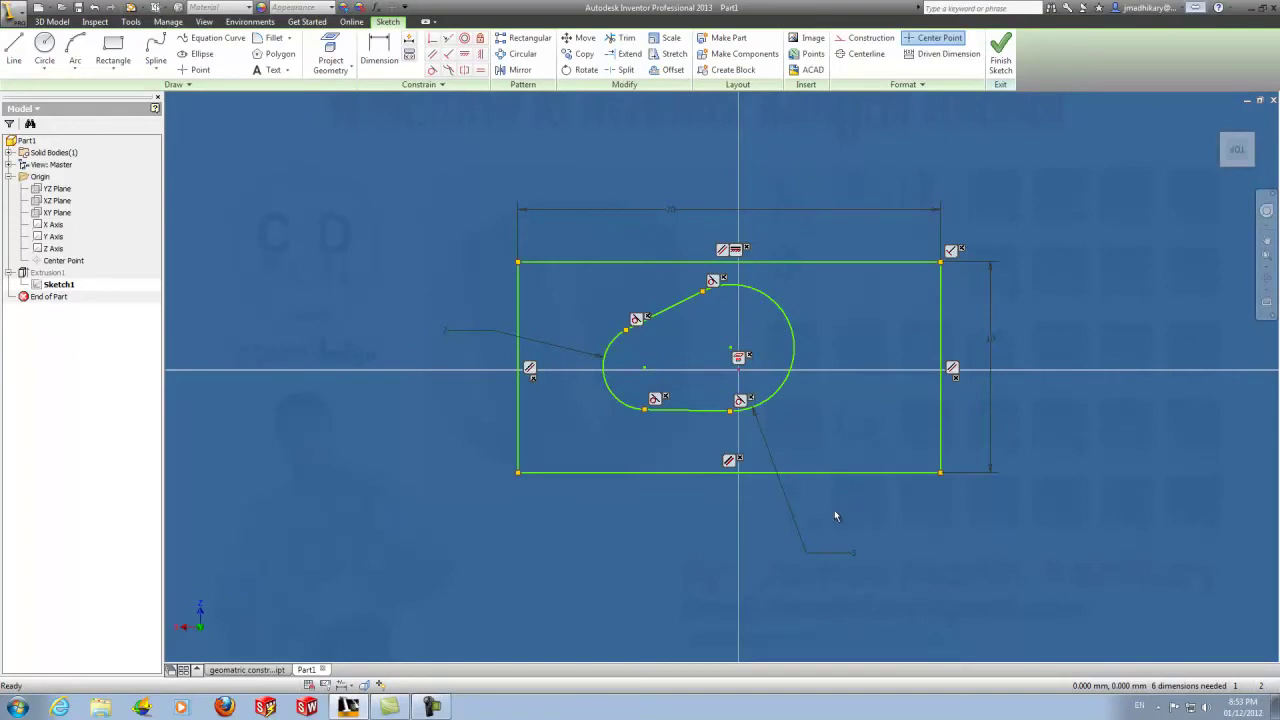
left_click(736, 355)
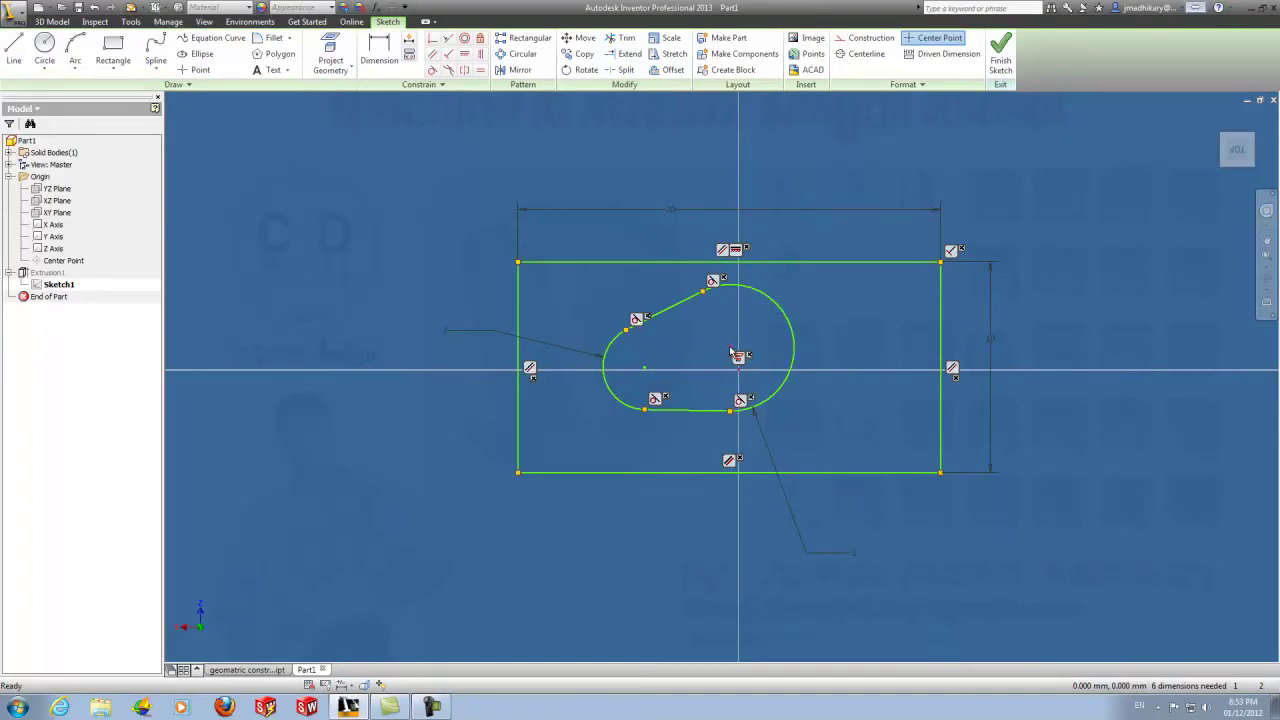
left_click(466, 56)
left_click(736, 355)
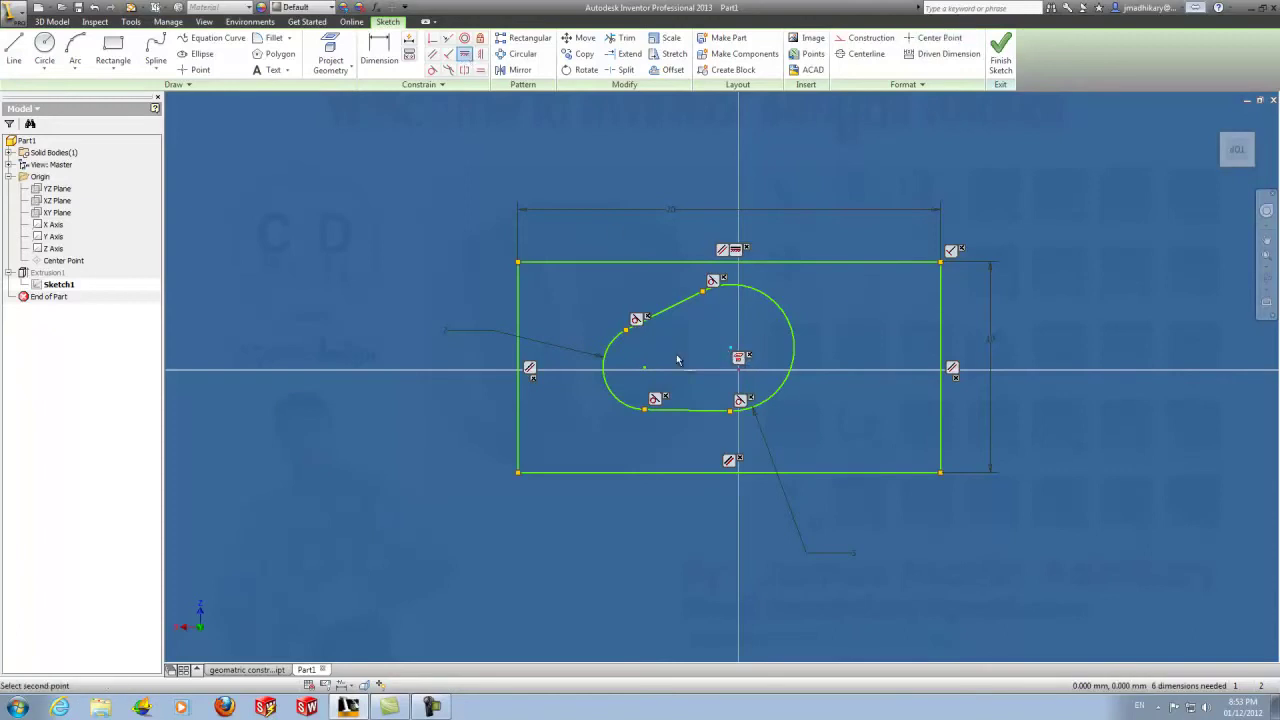
left_click(645, 370)
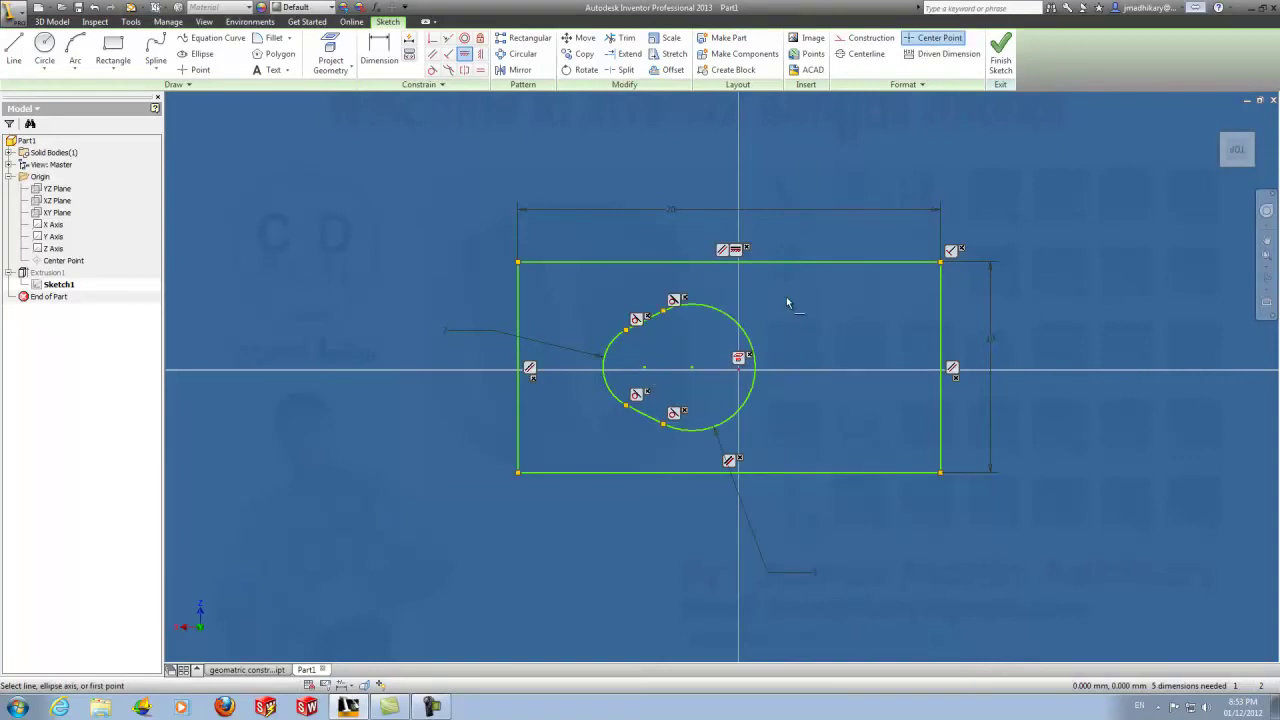
Remove the radius dimension and make the right slot arc equal to the left one.
left_click(480, 70)
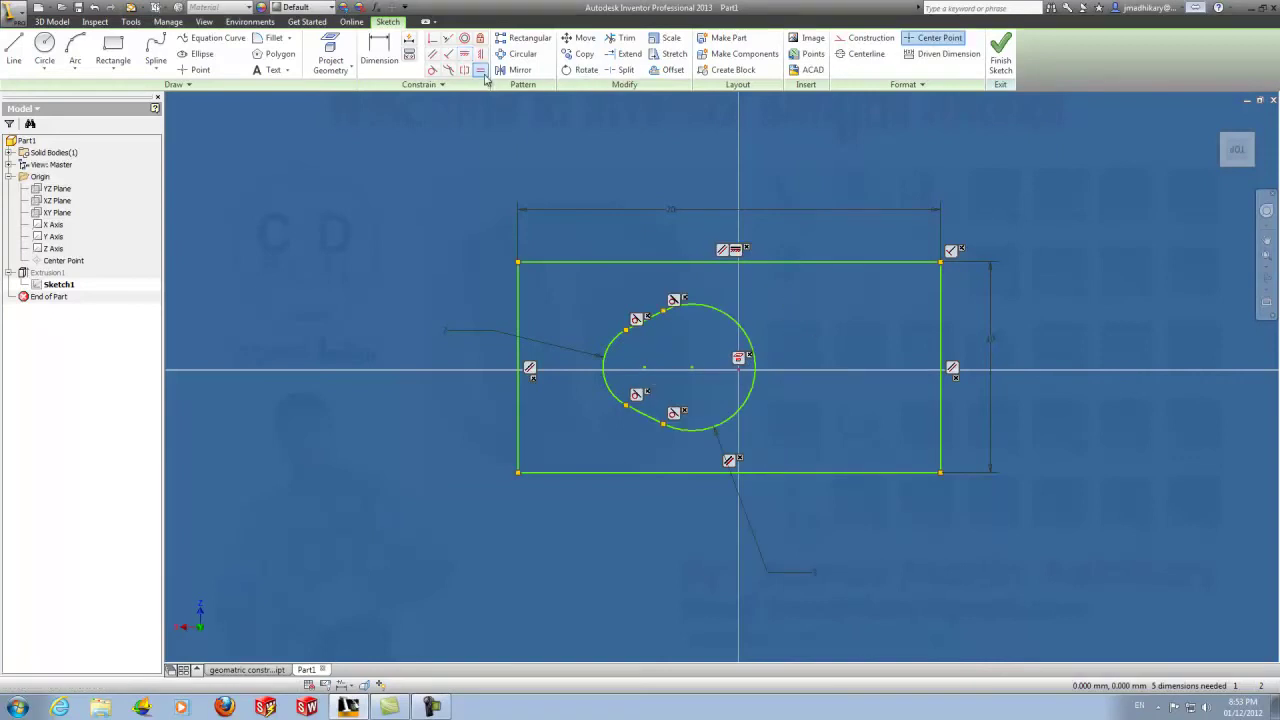
left_click(605, 348)
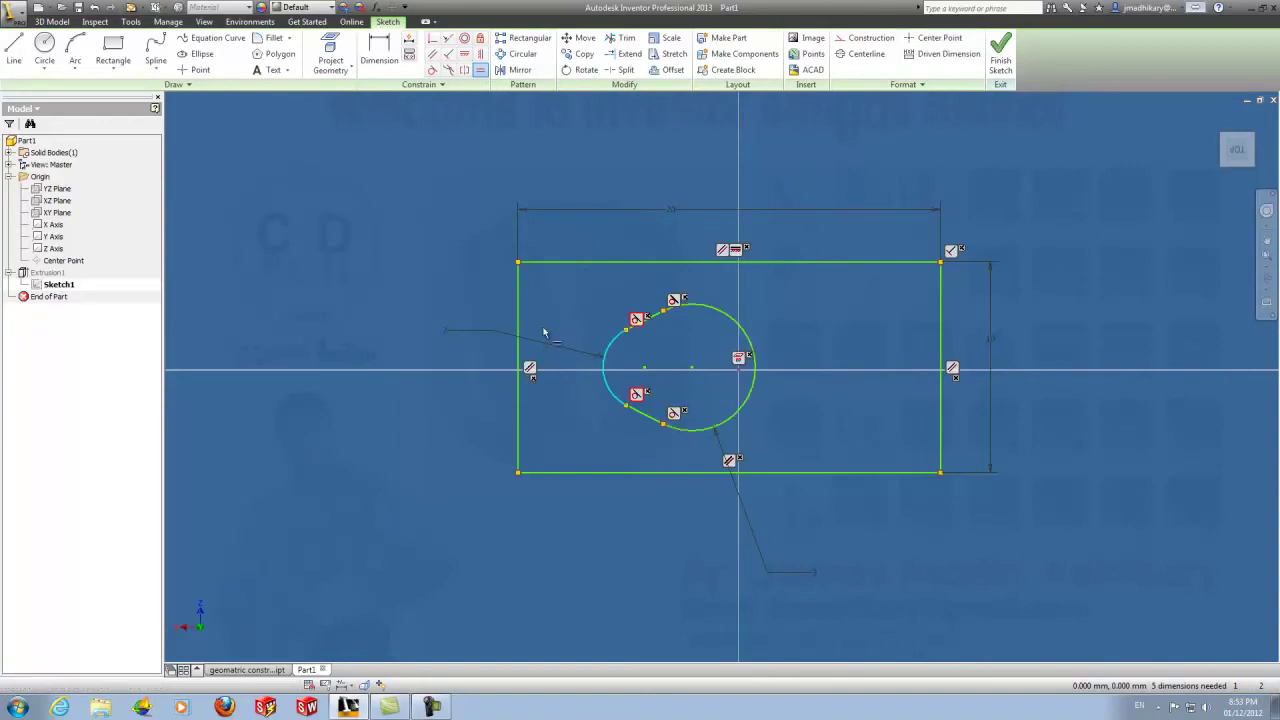
key("Escape")
key("ctrl+z")
left_click(480, 69)
left_click(614, 346)
left_click(749, 342)
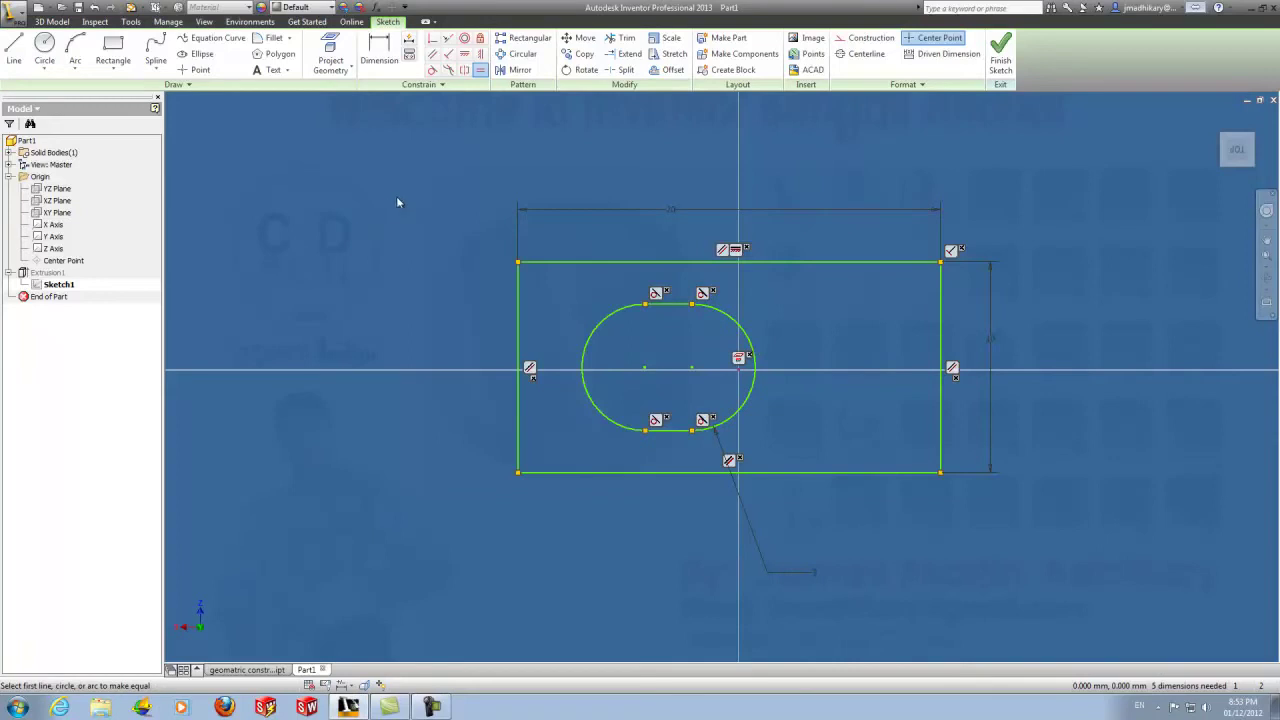
key("Escape")
Dimension the distance between the arc centres as 3 mm and finish the sketch.
left_click(383, 57)
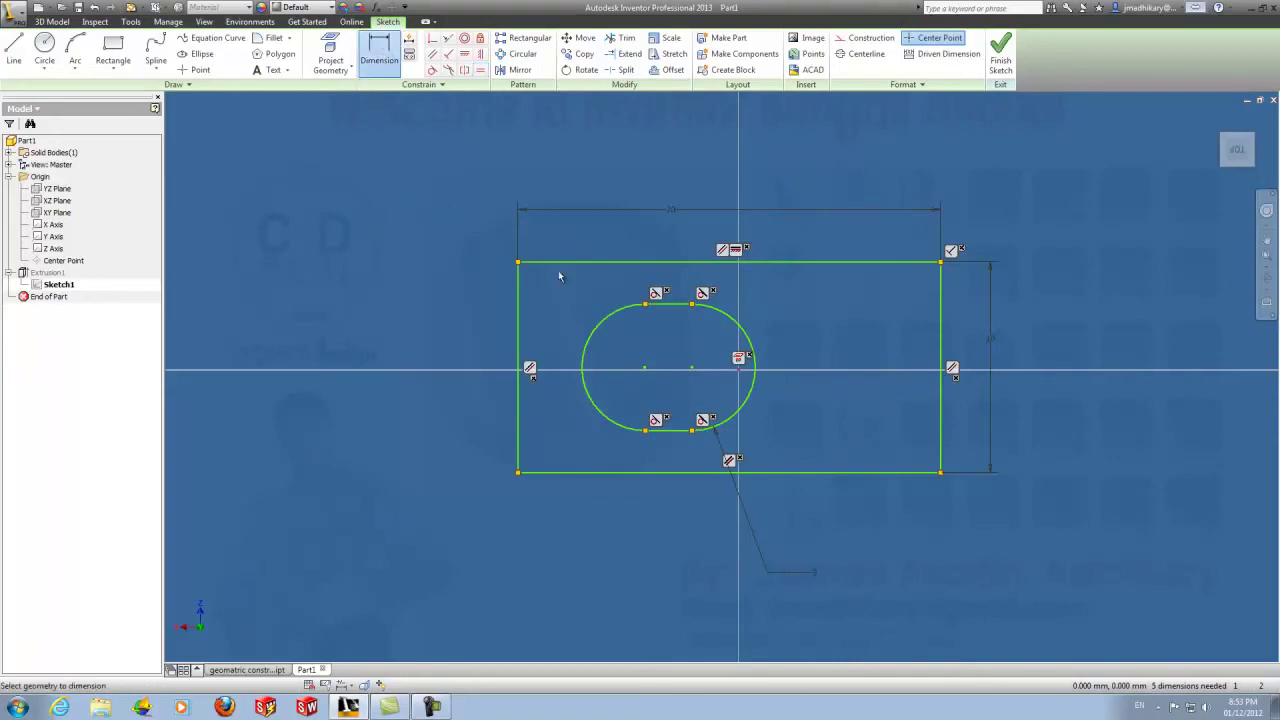
left_click(692, 369)
left_click(644, 368)
left_click(673, 530)
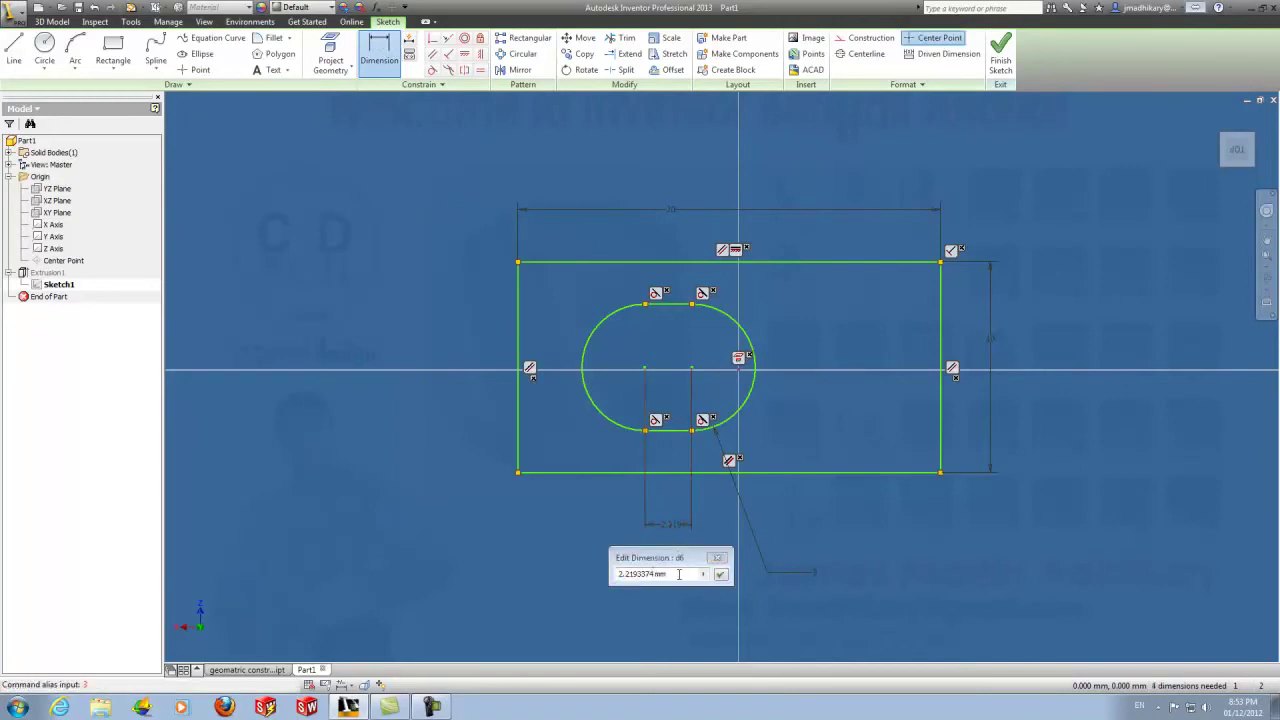
type("3")
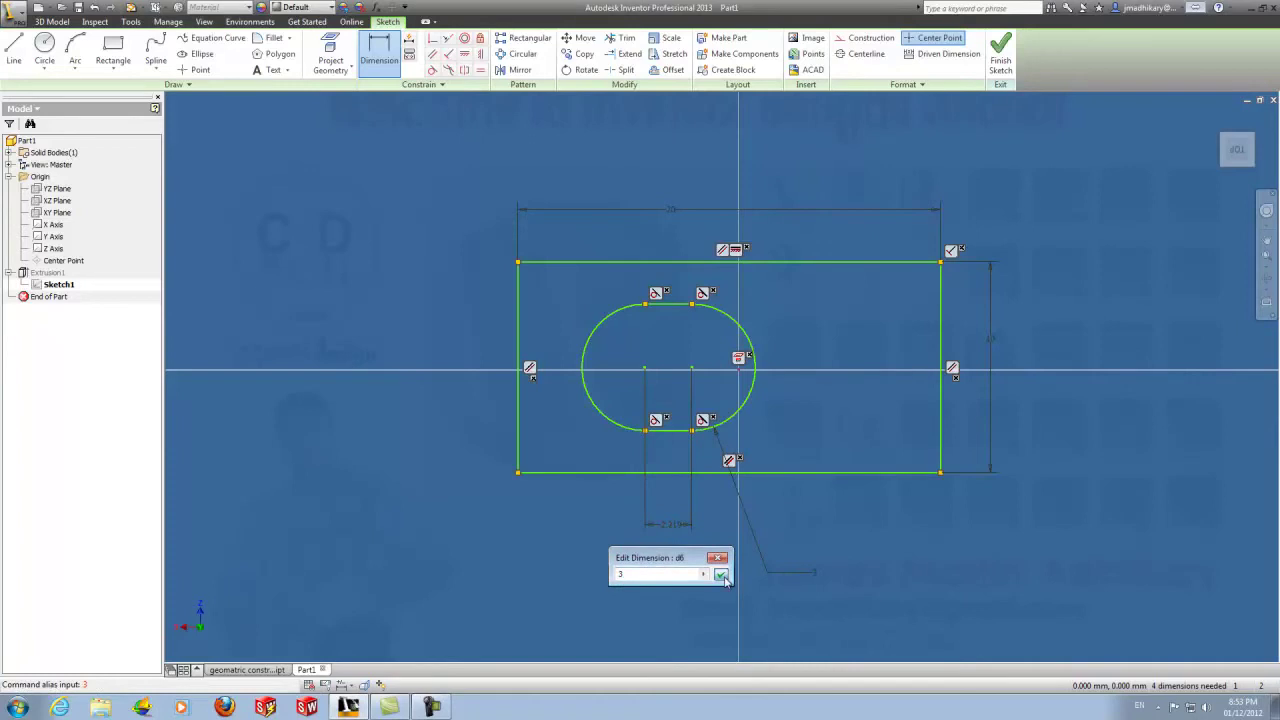
left_click(721, 575)
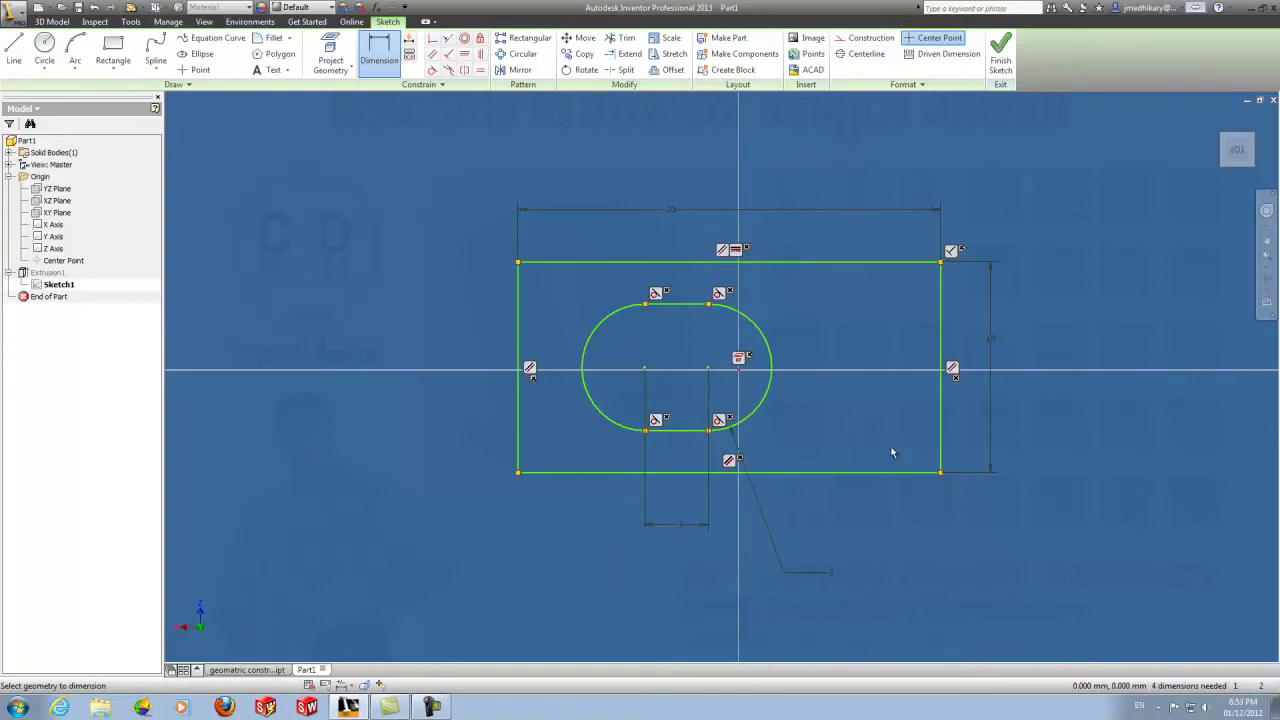
left_click(1000, 55)
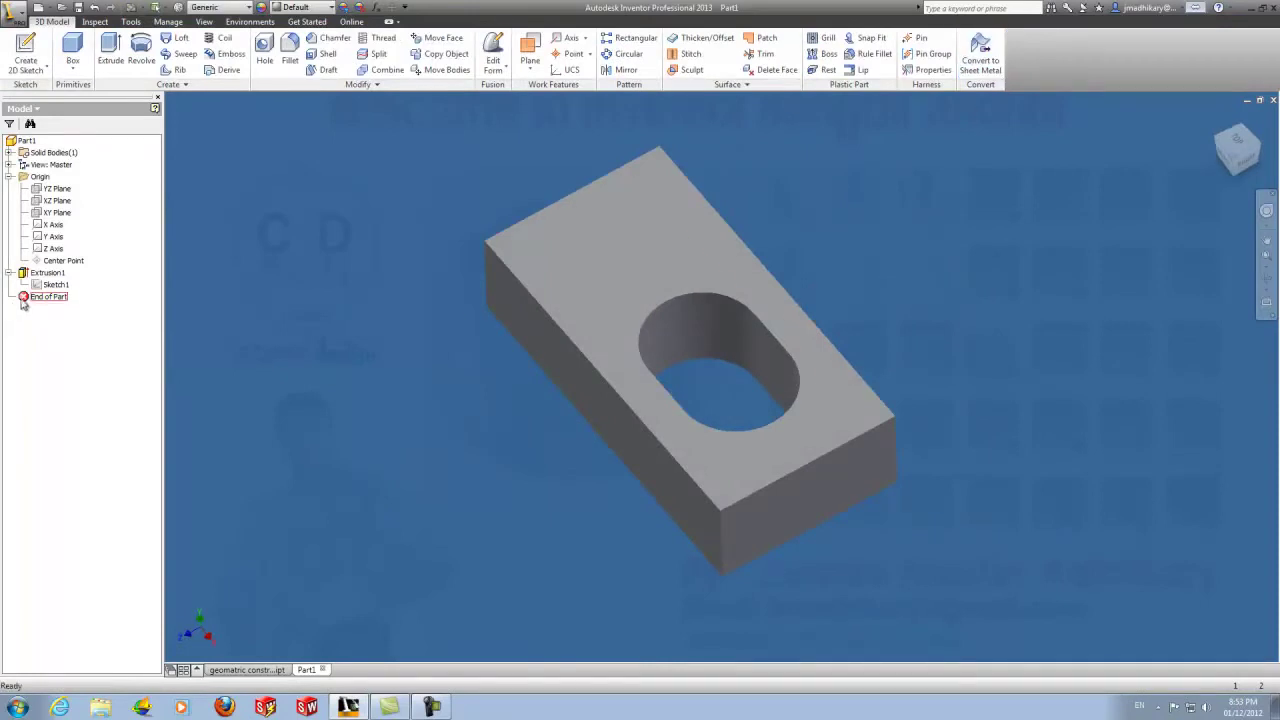
Change the slot end-arc radius to 2 mm and finish the sketch.
double_click(52, 284)
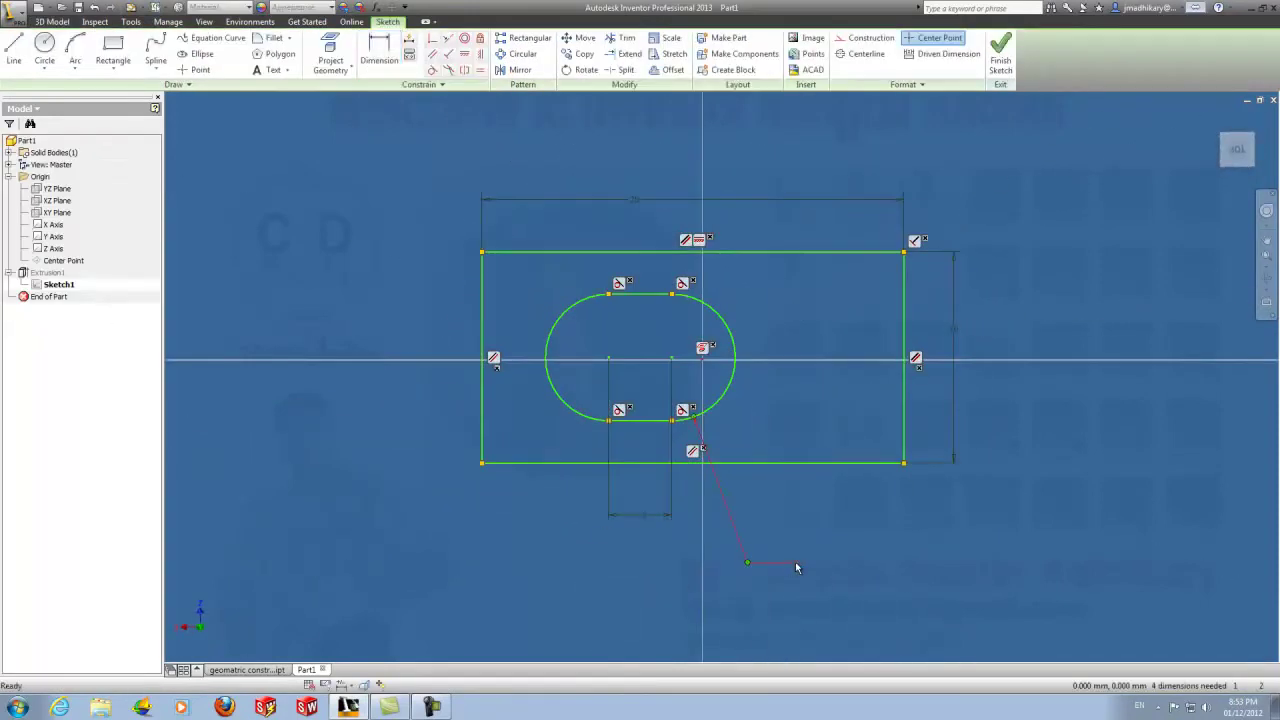
left_click(796, 566)
type("2")
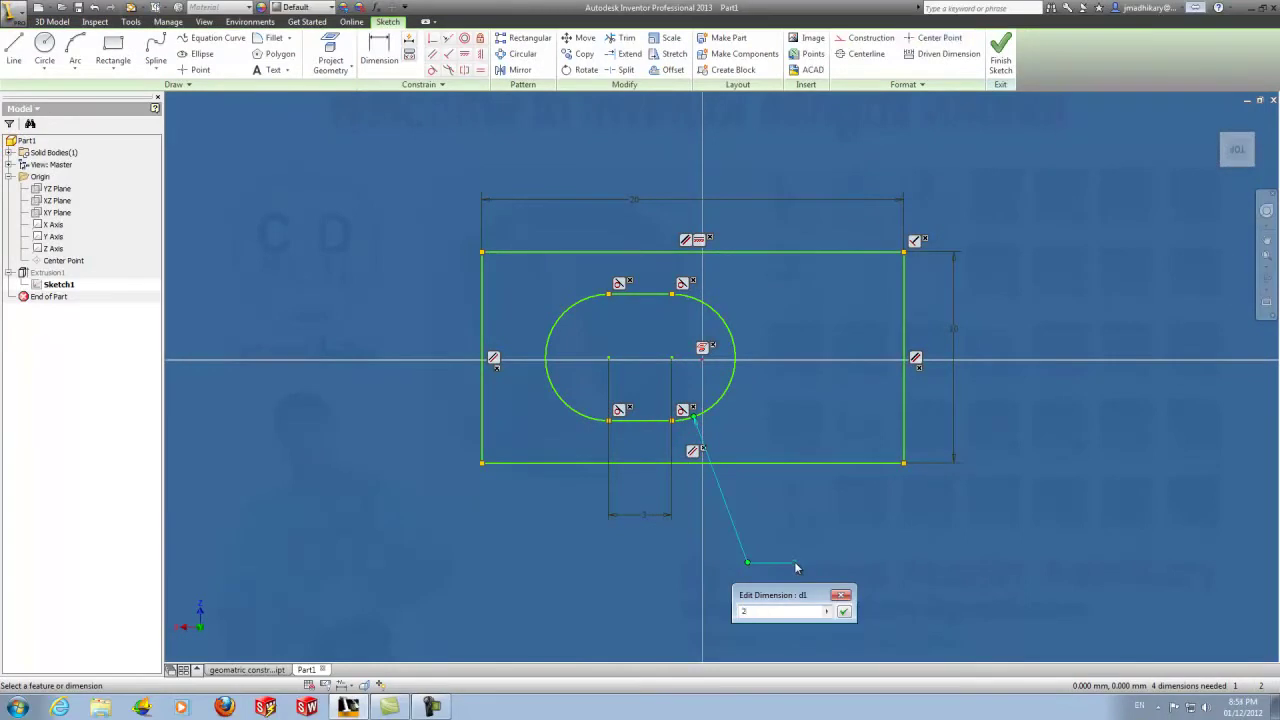
key("Return")
left_click(1000, 50)
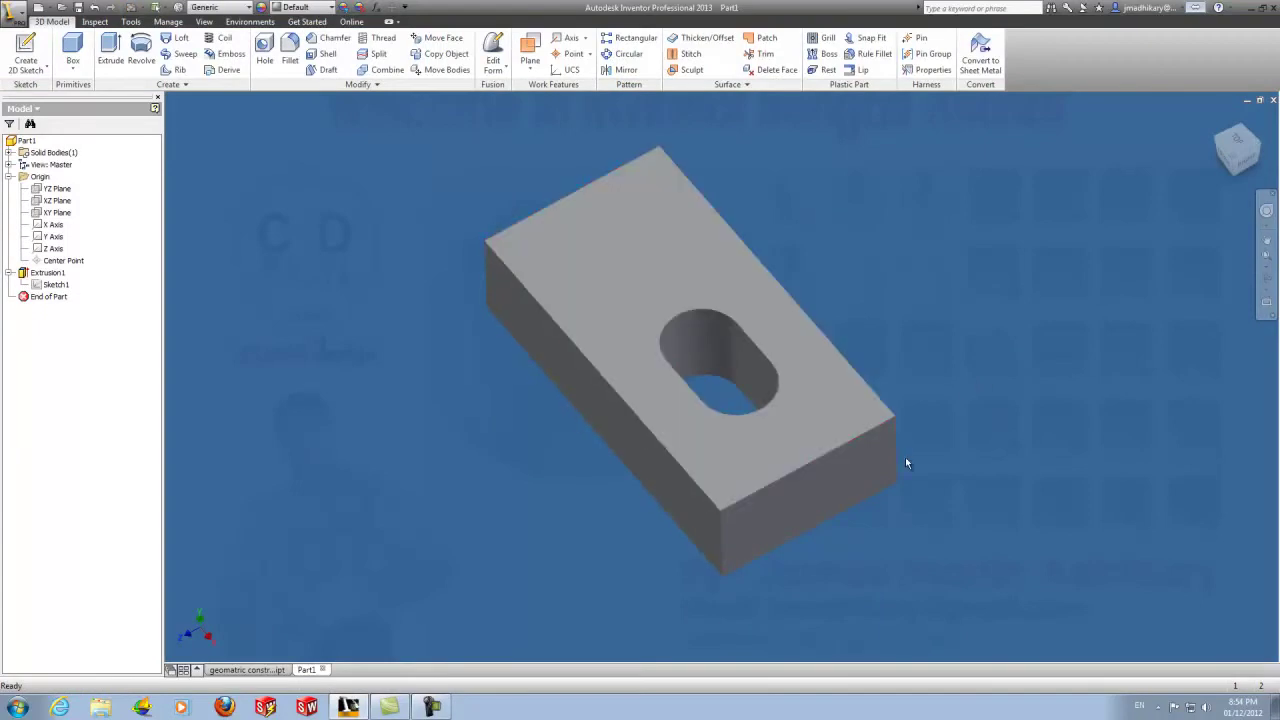
Change the end-arc radius to 2.5 mm and finish the sketch again.
double_click(44, 286)
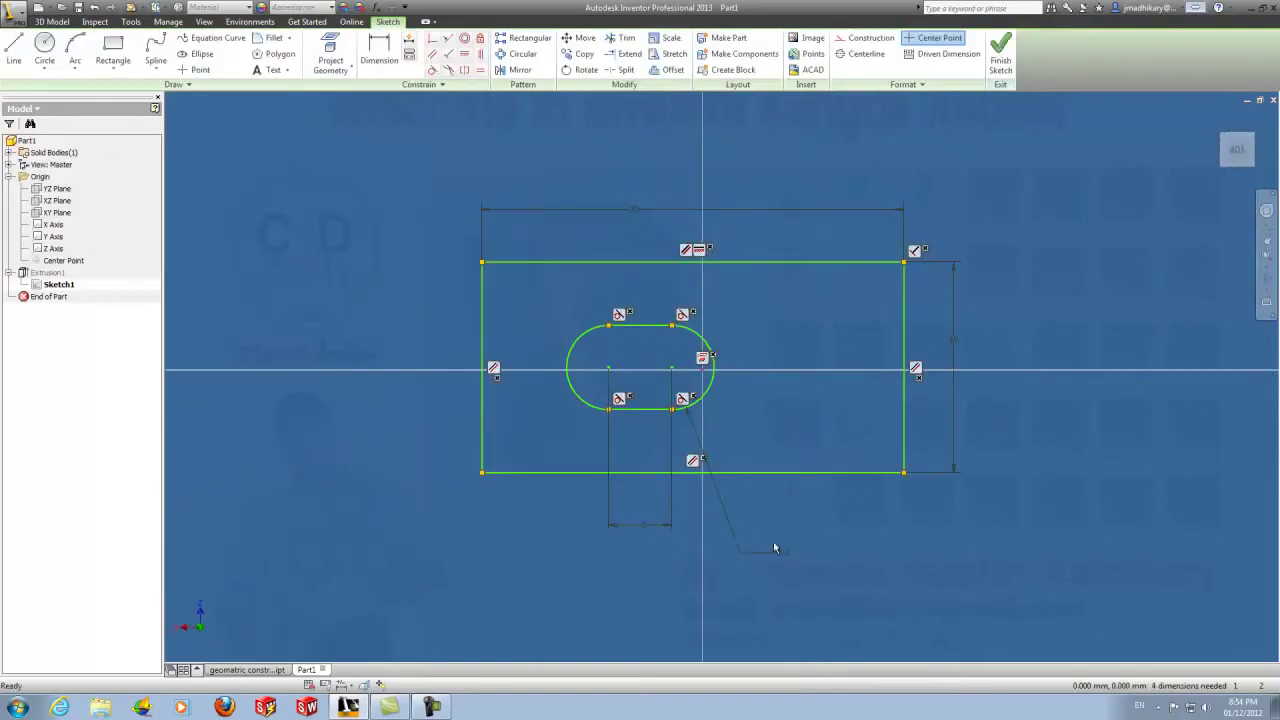
left_click(788, 560)
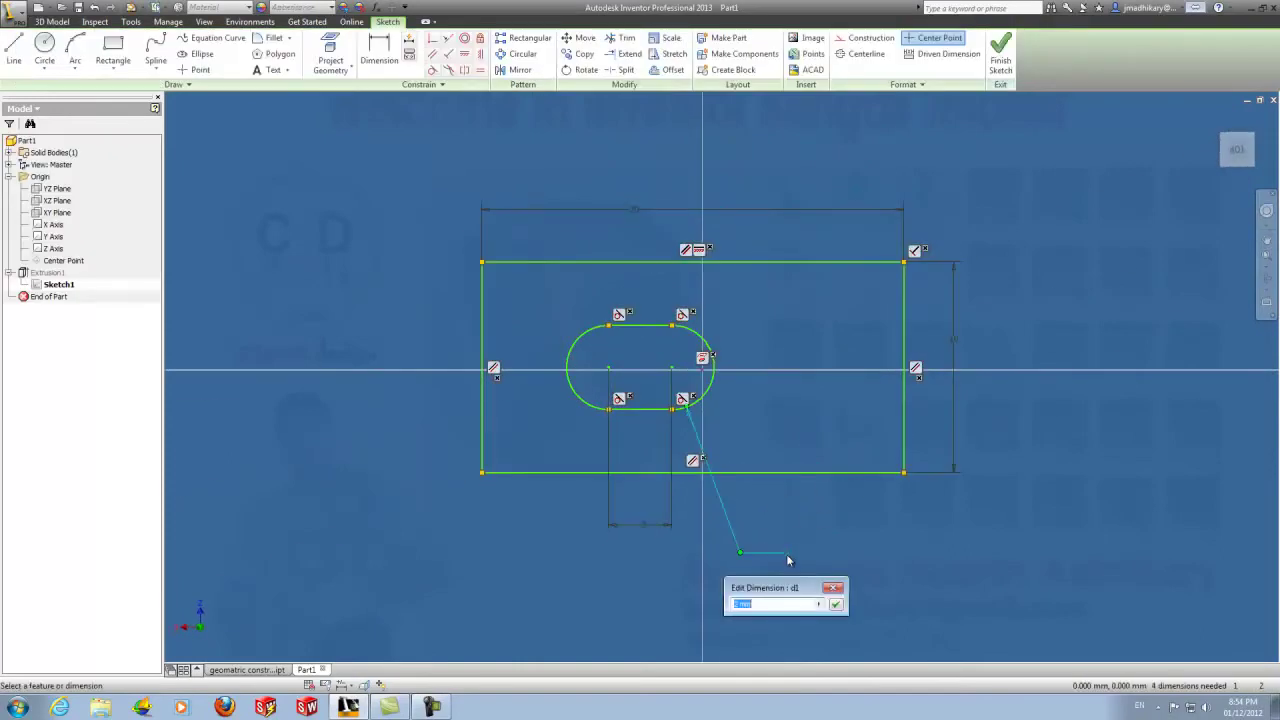
type("2.5")
key("Return")
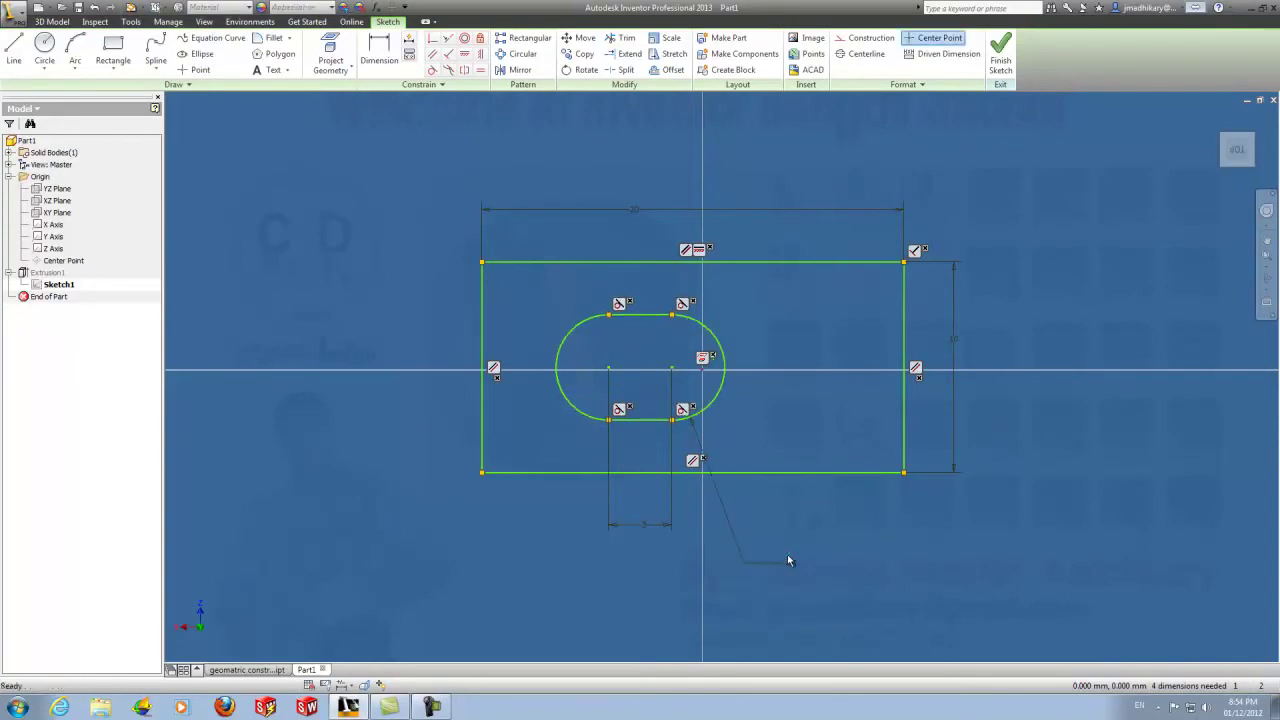
left_click(1000, 50)
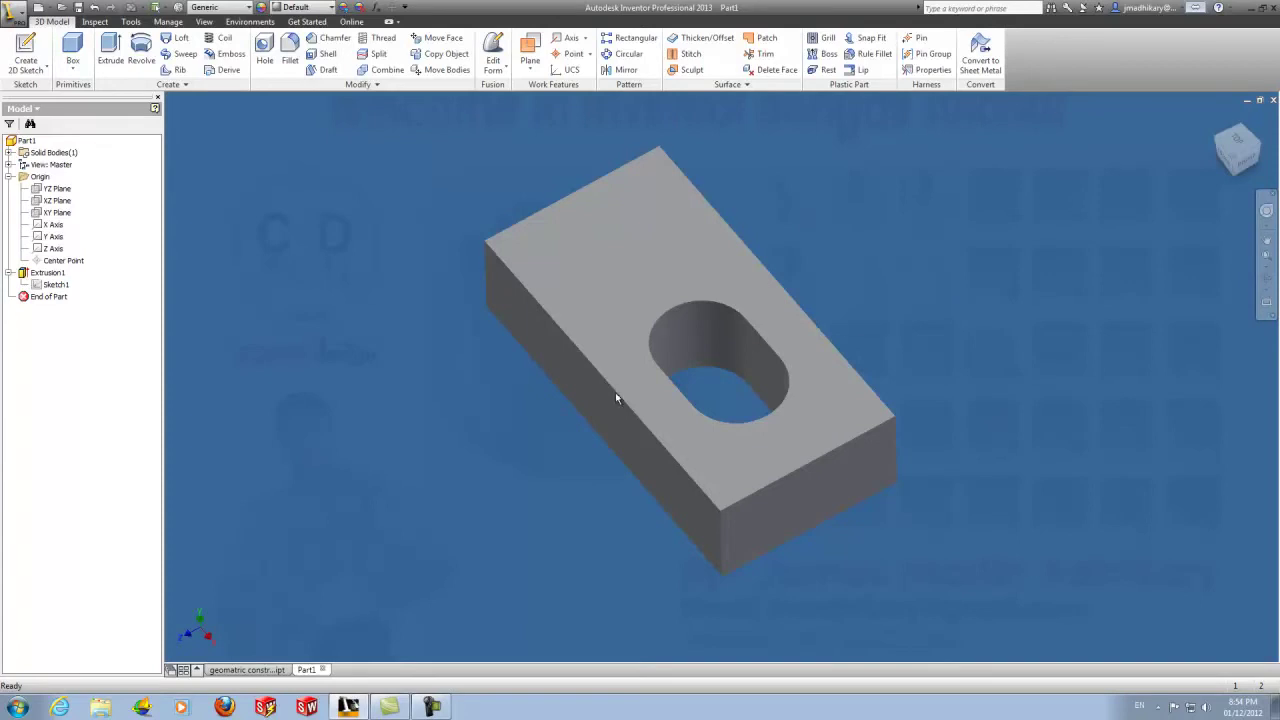
Switch to geometric constraints.ipt and edit its Sketch1.
left_click(252, 669)
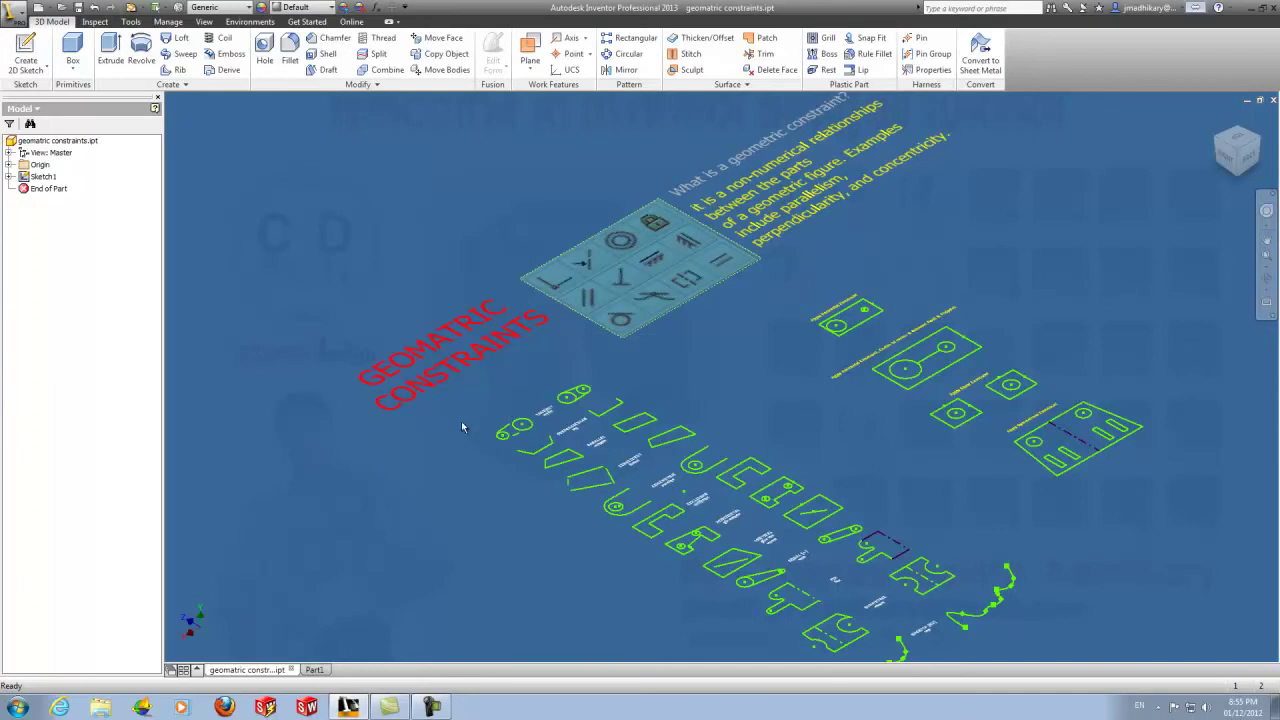
double_click(27, 177)
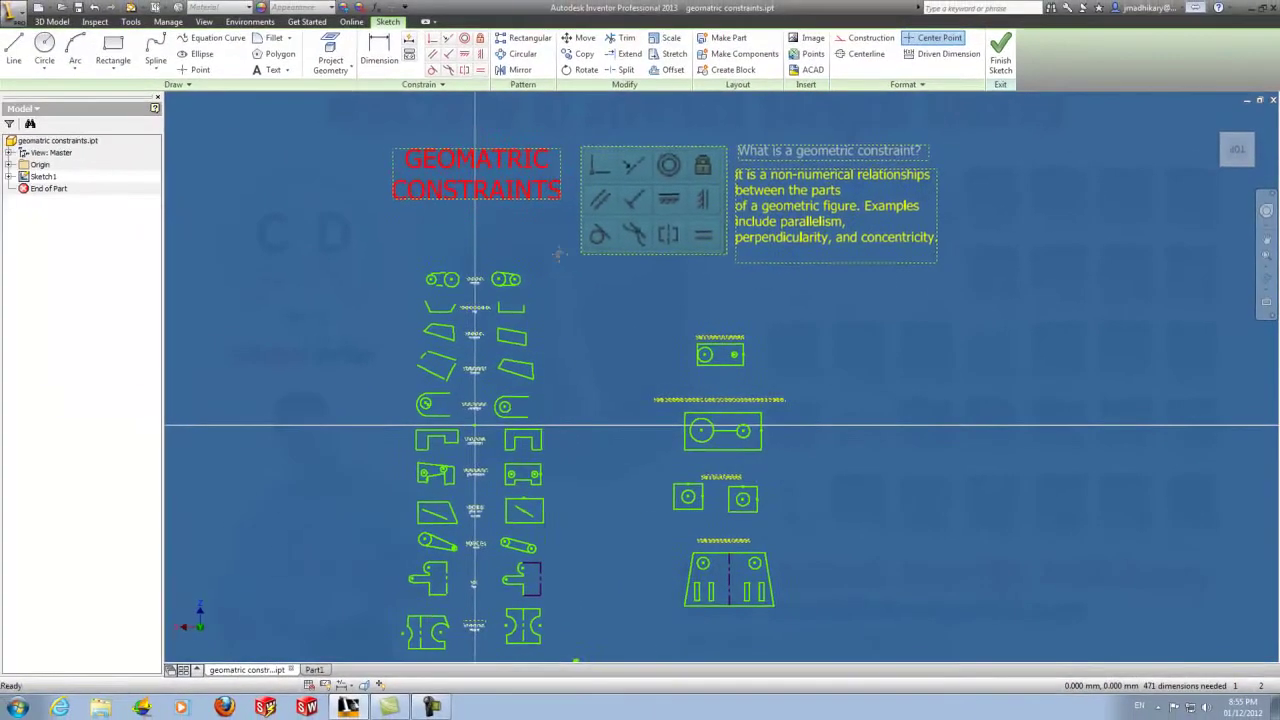
middle_click_drag(558, 254, 603, 247)
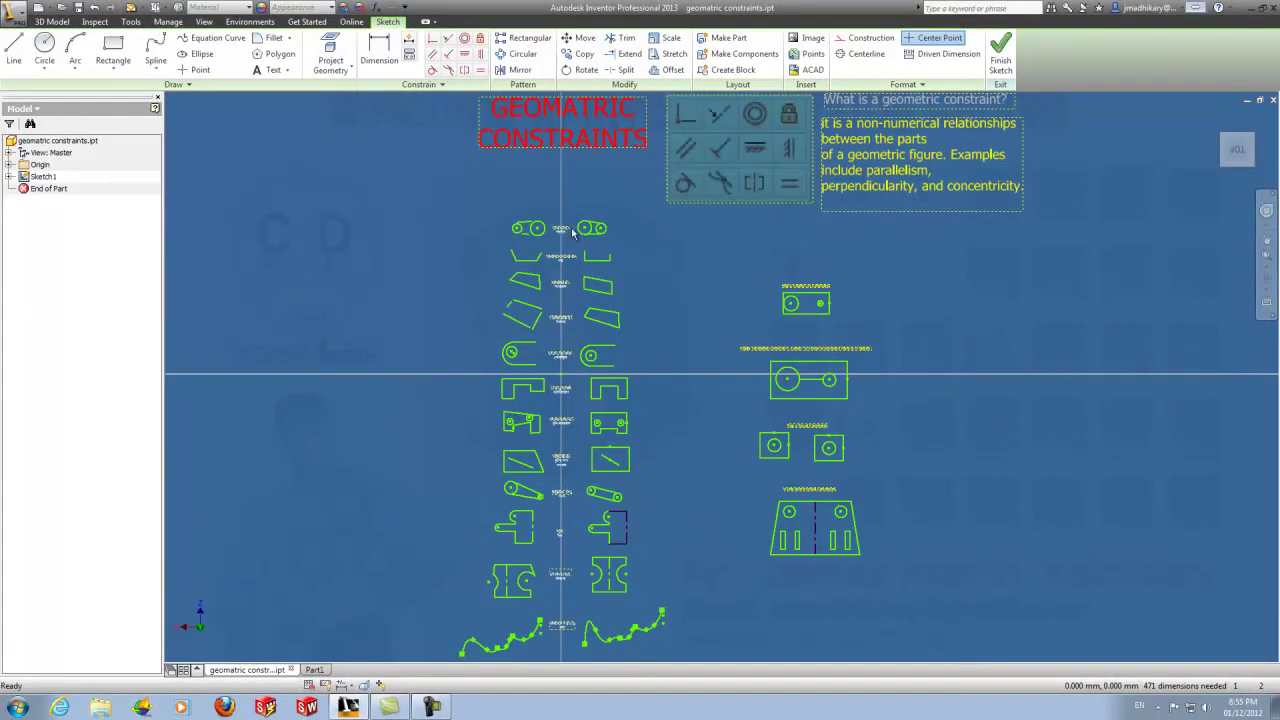
scroll(572, 233, "up", 5)
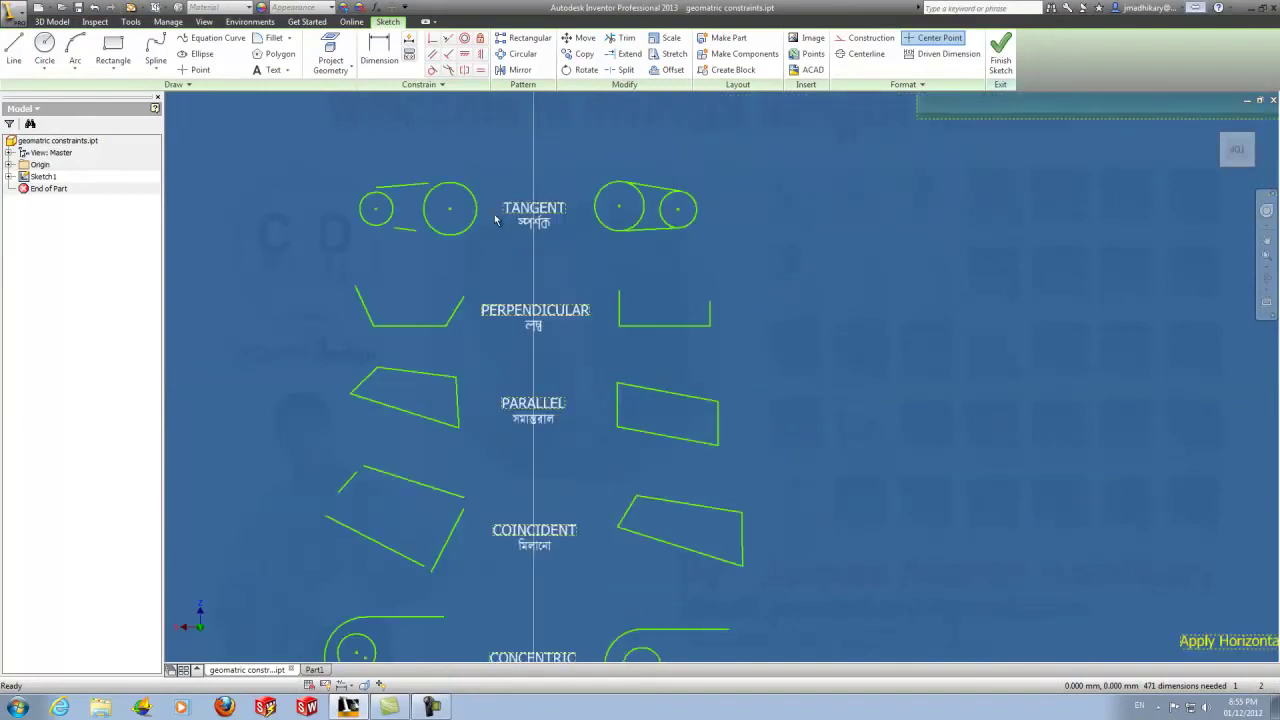
middle_click_drag(509, 219, 567, 249)
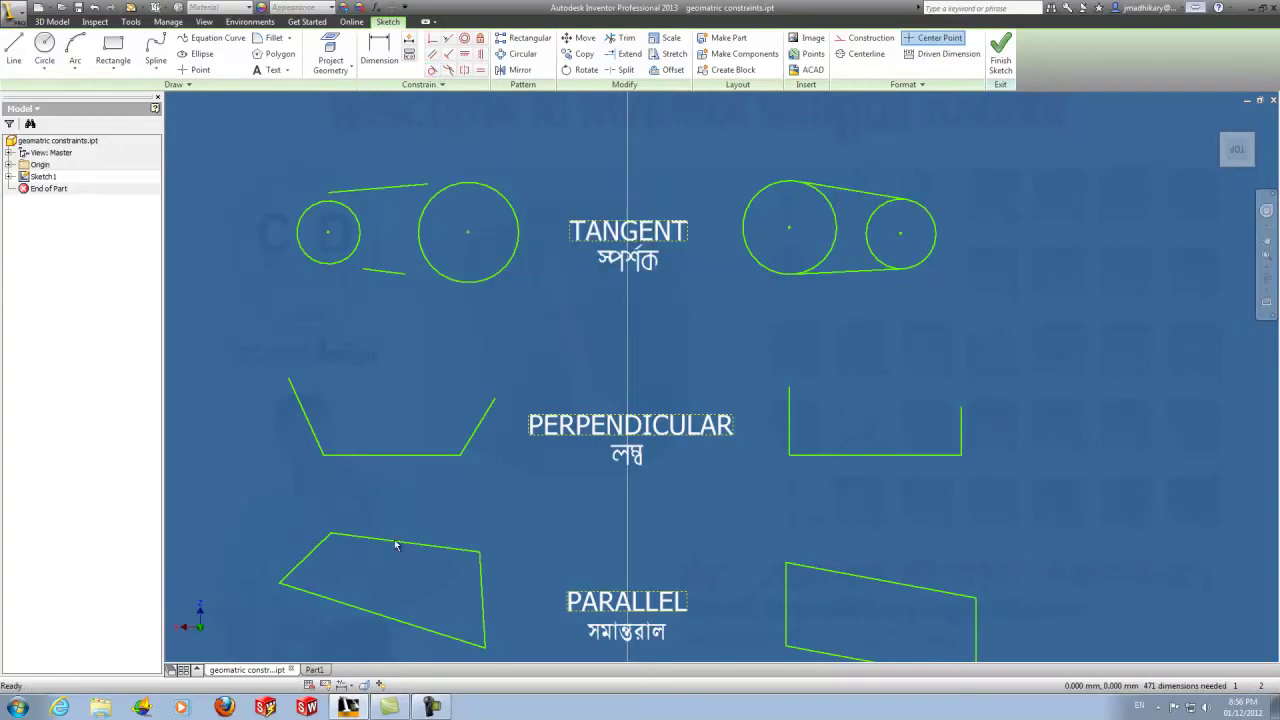
Toggle the sketch's constraint symbols on, off, and back on.
left_click(325, 686)
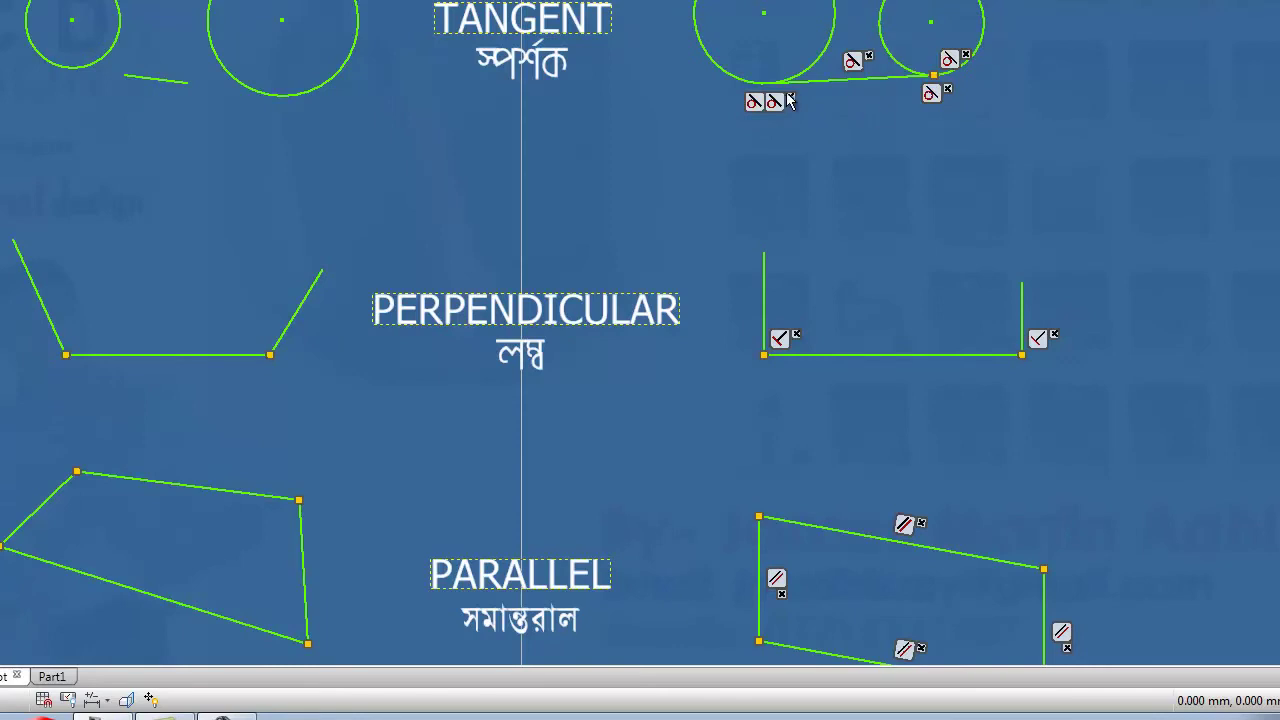
left_click(67, 699)
left_click(67, 699)
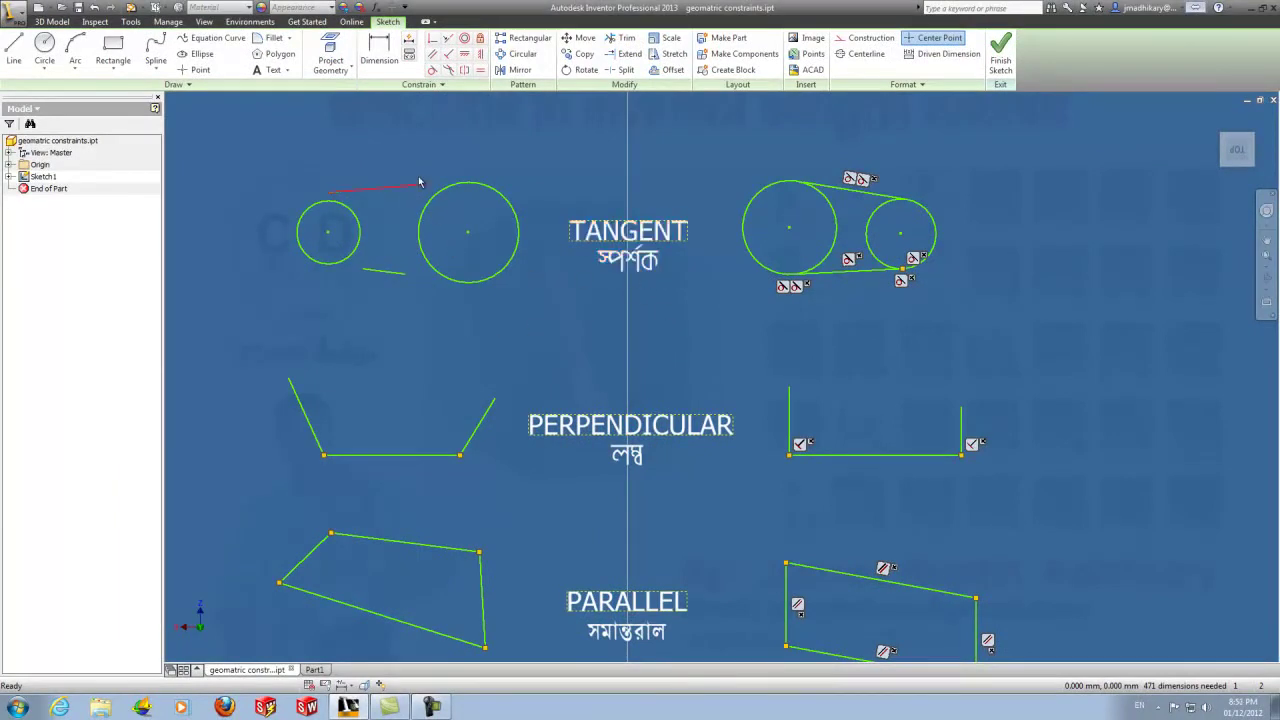
Make the TANGENT example's upper and lower lines tangent to the large and small circles.
left_click(433, 71)
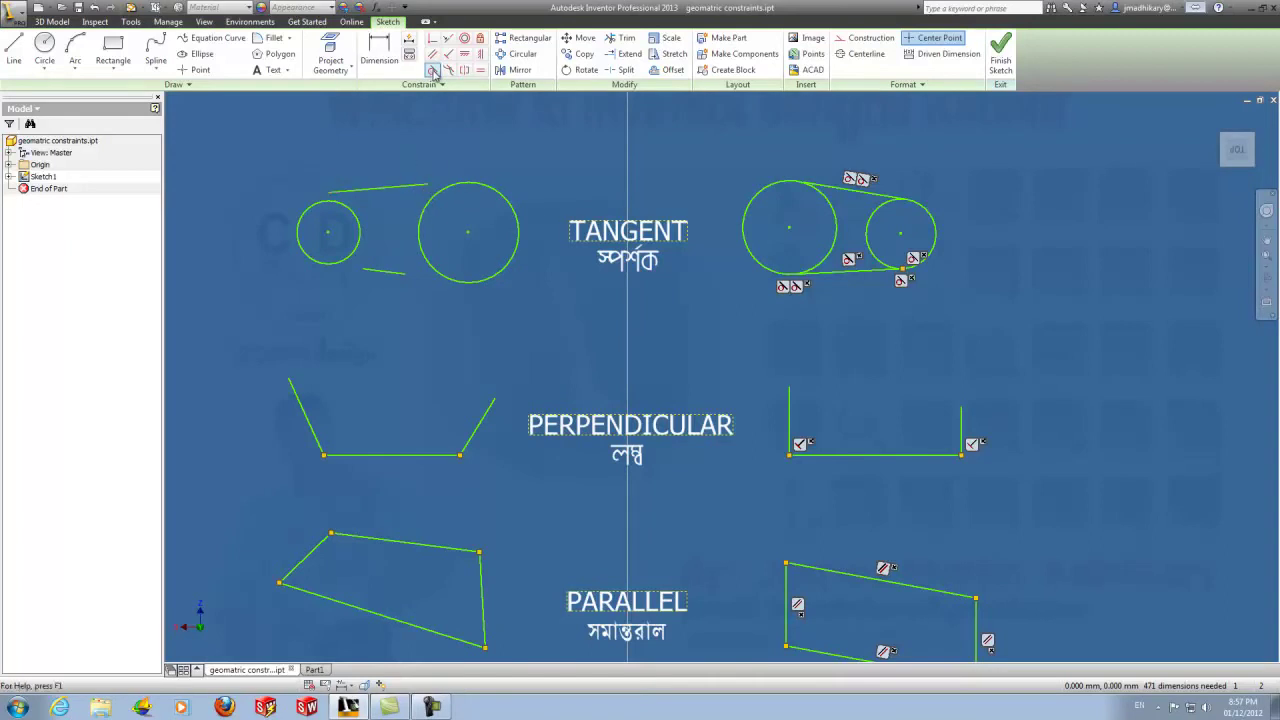
left_click(433, 70)
left_click(418, 186)
left_click(440, 194)
left_click(421, 243)
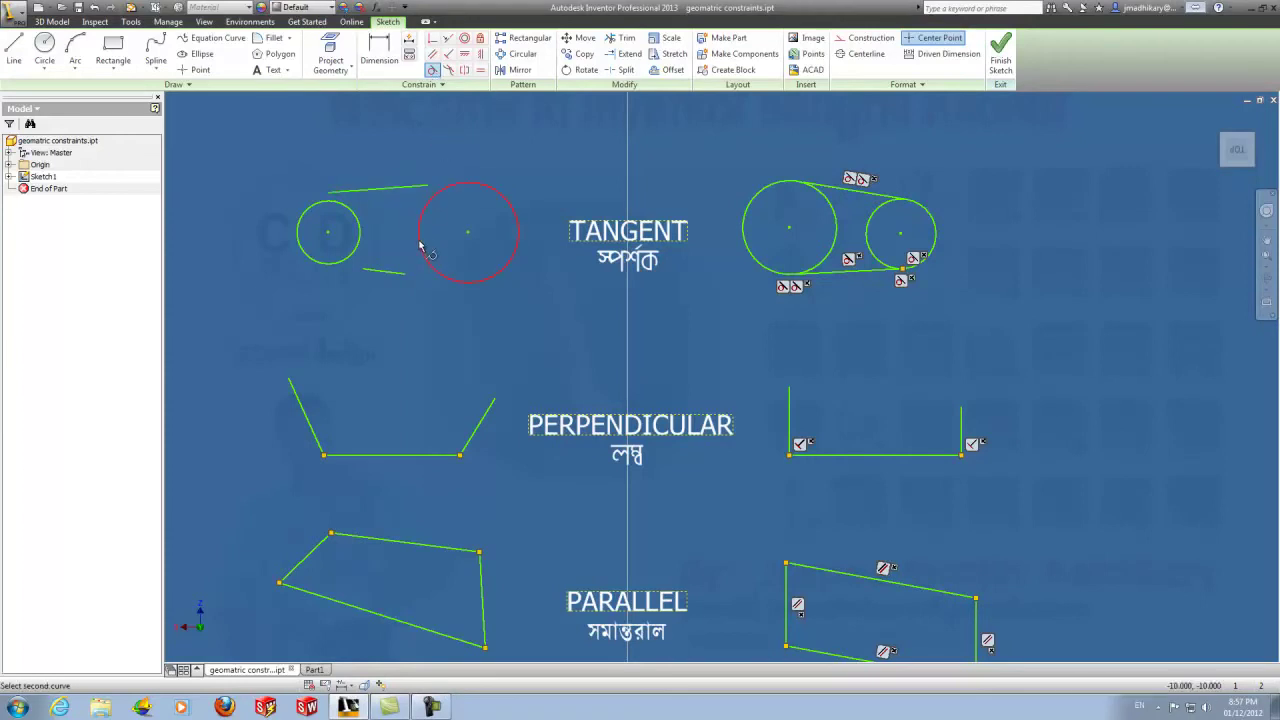
left_click(372, 273)
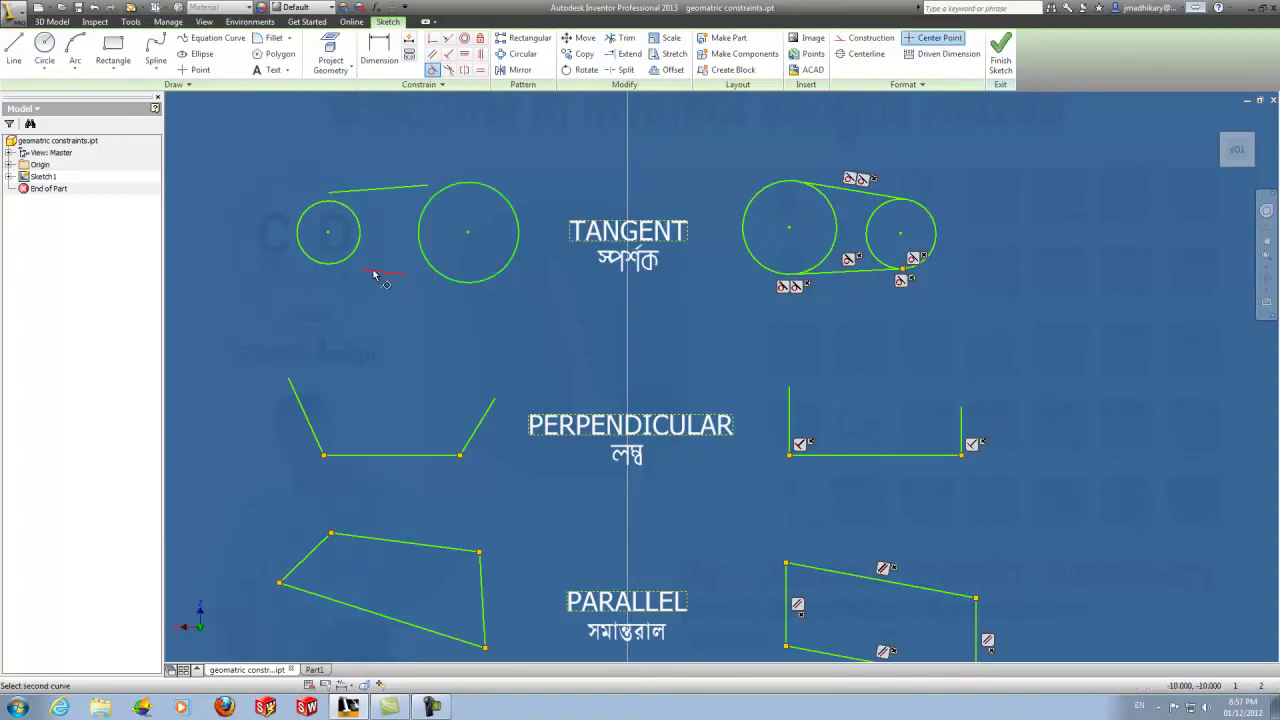
left_click(359, 228)
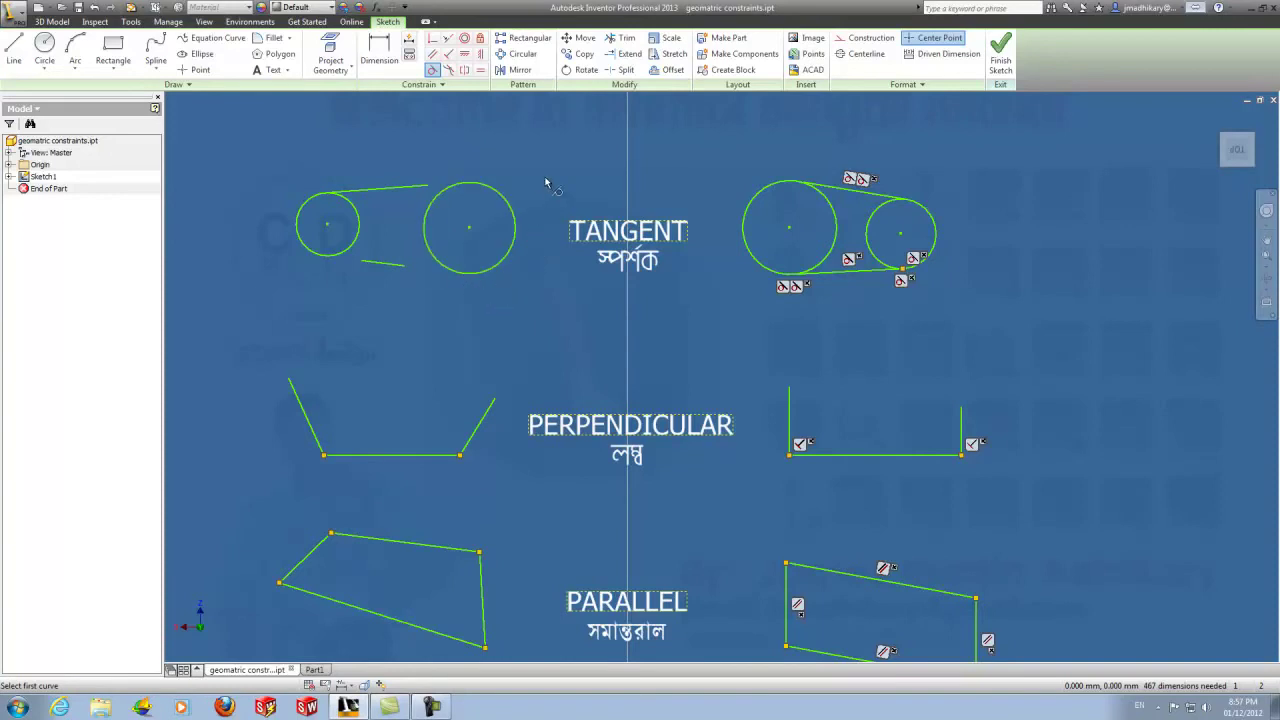
Extend the top and bottom lines of the left TANGENT example to the large circle.
key("Escape")
left_click(629, 56)
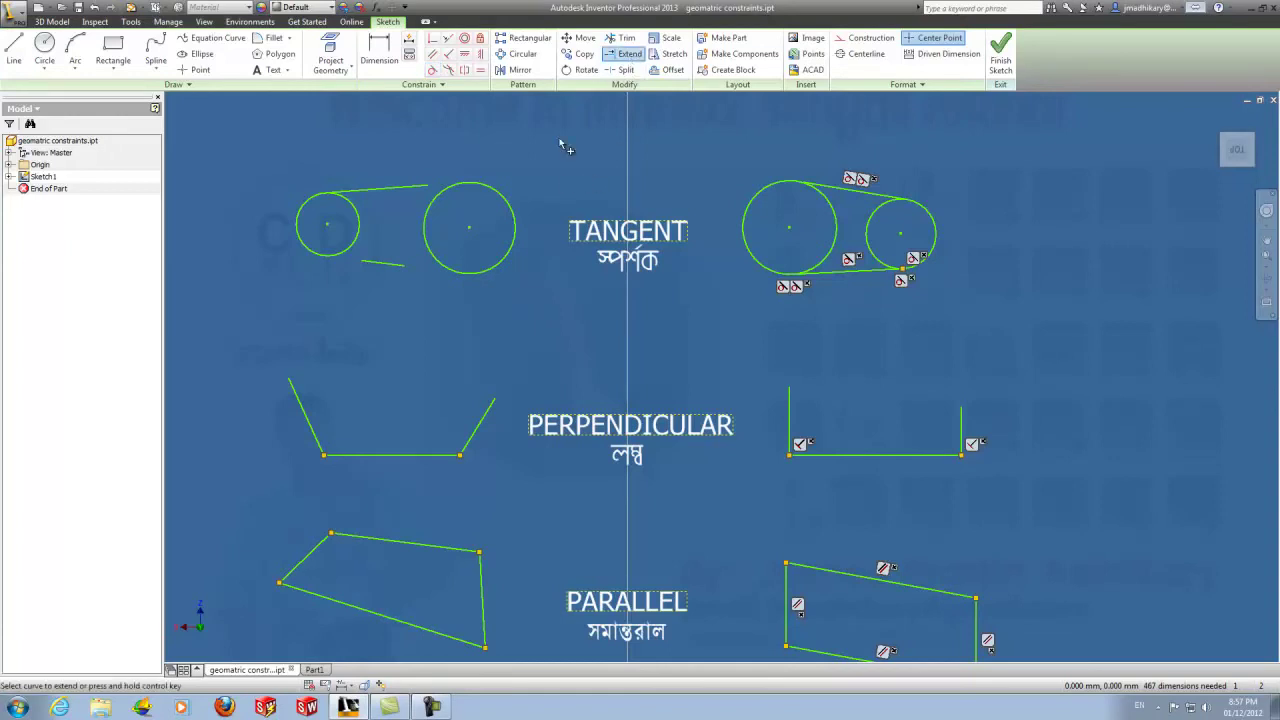
left_click(420, 187)
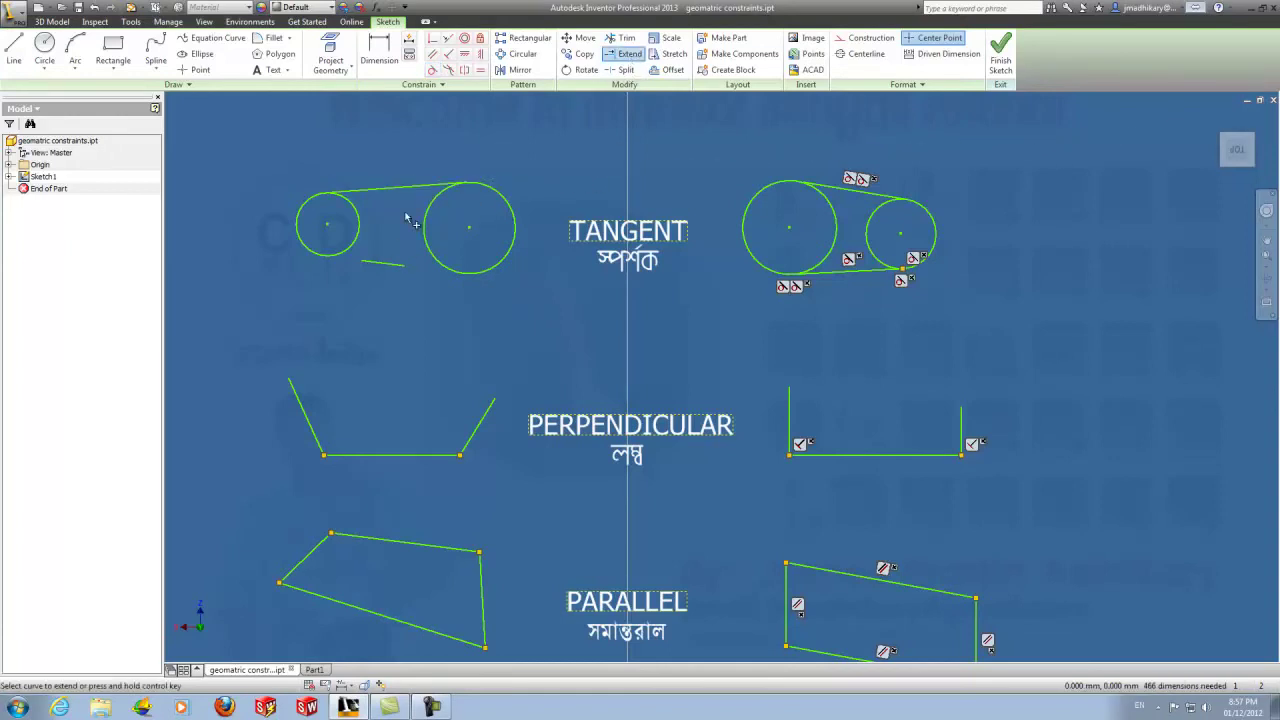
left_click(381, 269)
key("Escape")
scroll(637, 455, "up", 3)
scroll(637, 455, "down", 2)
middle_click_drag(637, 455, 655, 388)
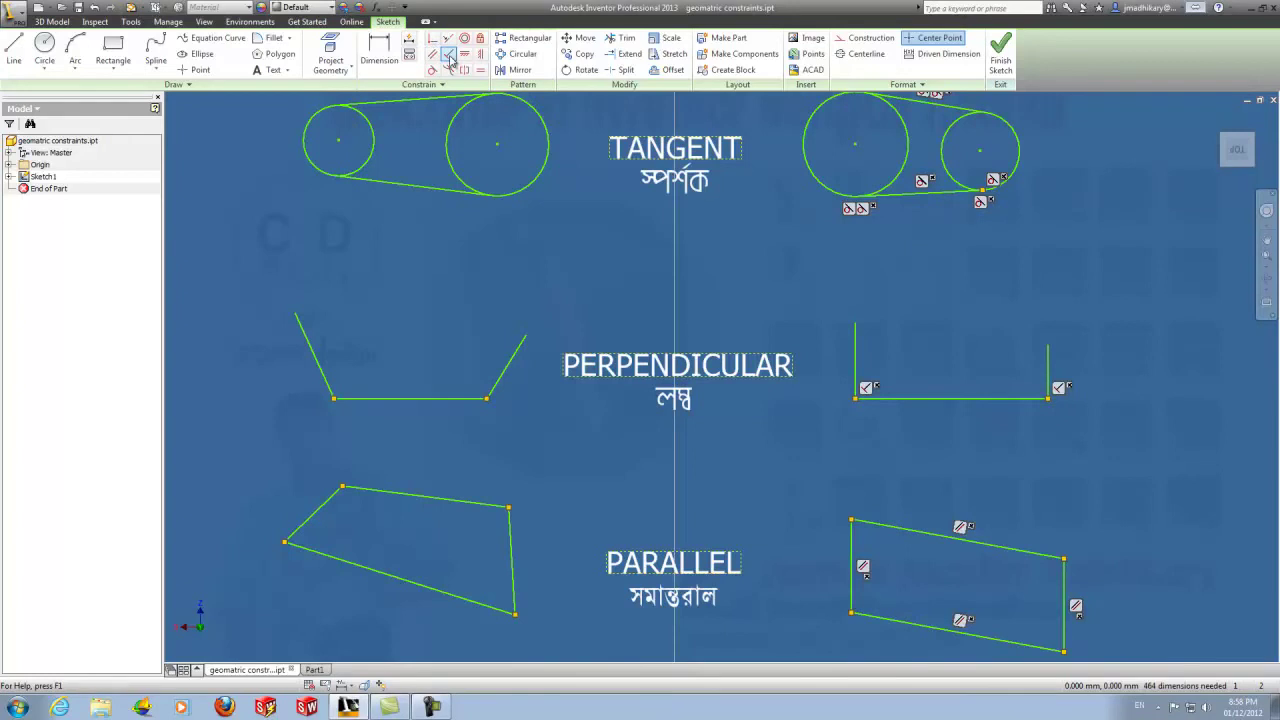
Make both slanted PERPENDICULAR side lines perpendicular to the bottom line, undoing a wrong first try.
left_click(451, 60)
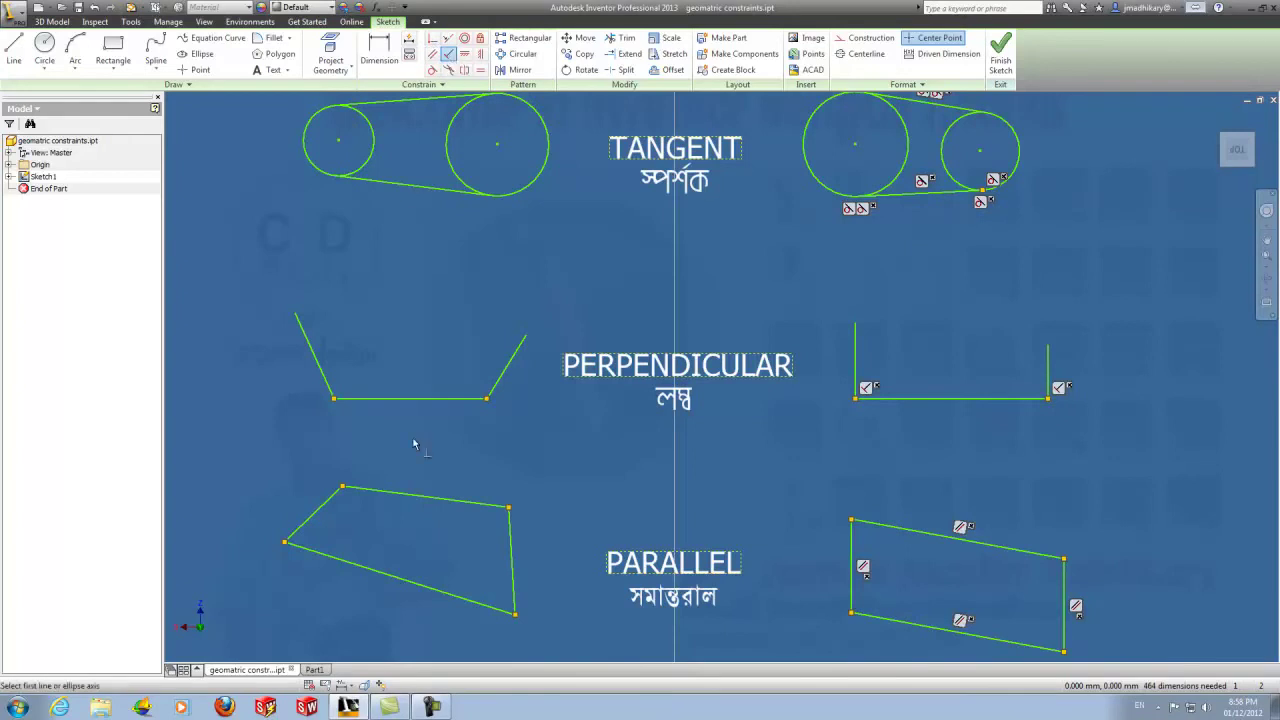
left_click(355, 400)
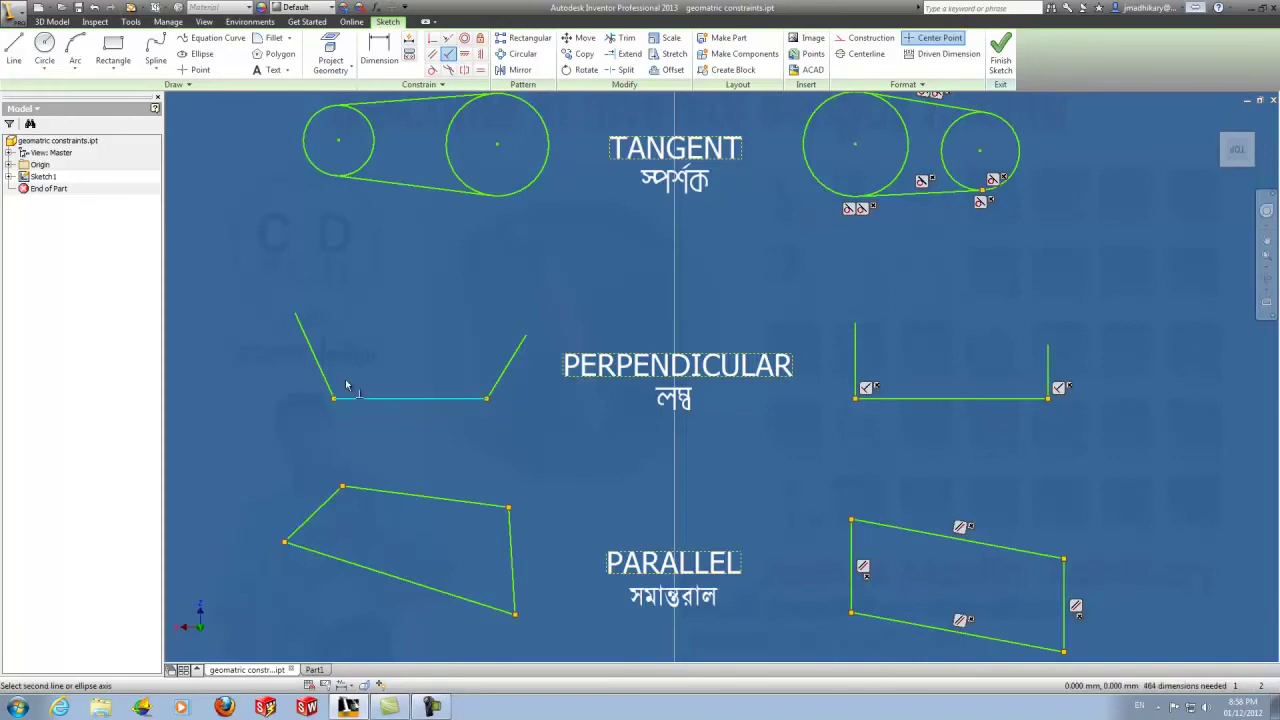
left_click(323, 375)
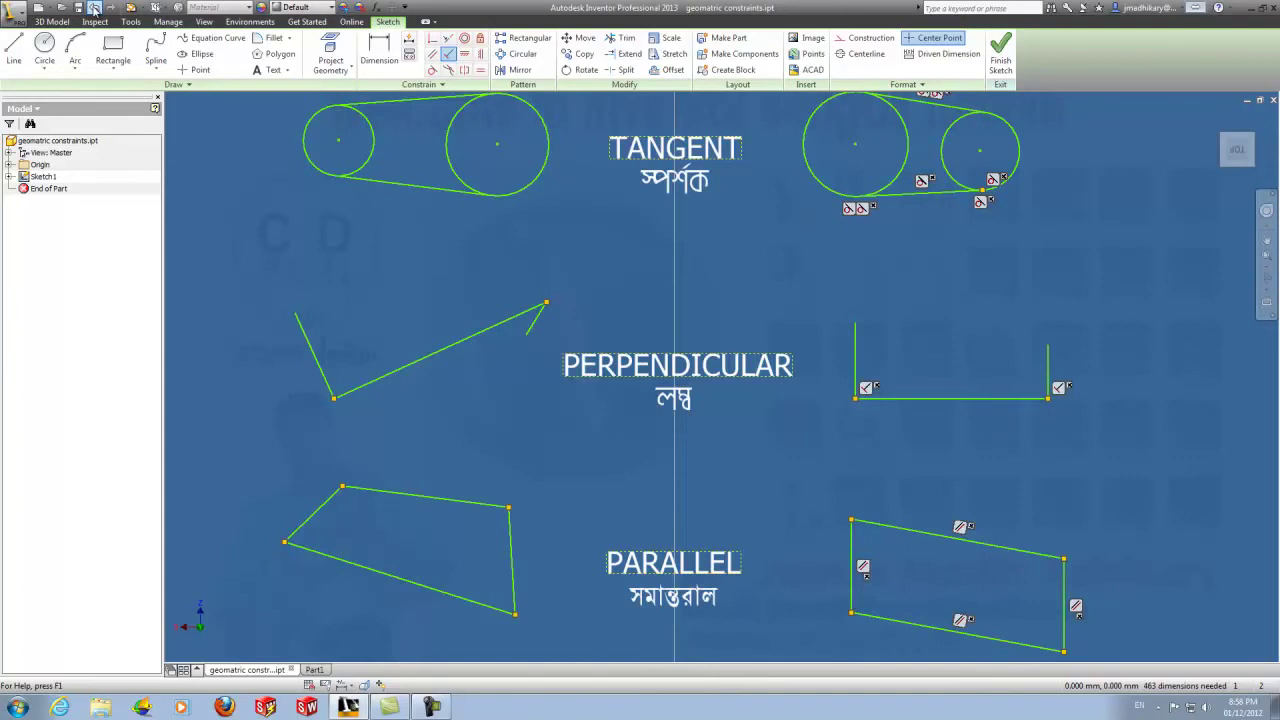
left_click(94, 7)
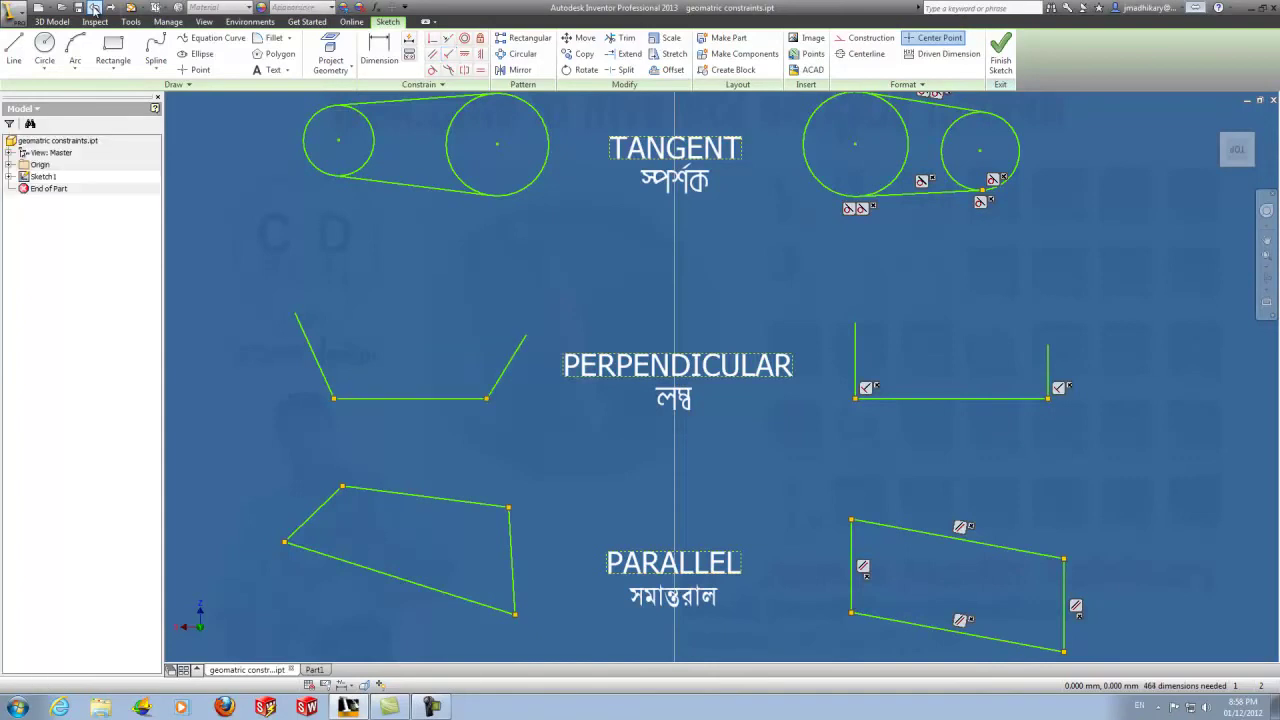
left_click(447, 57)
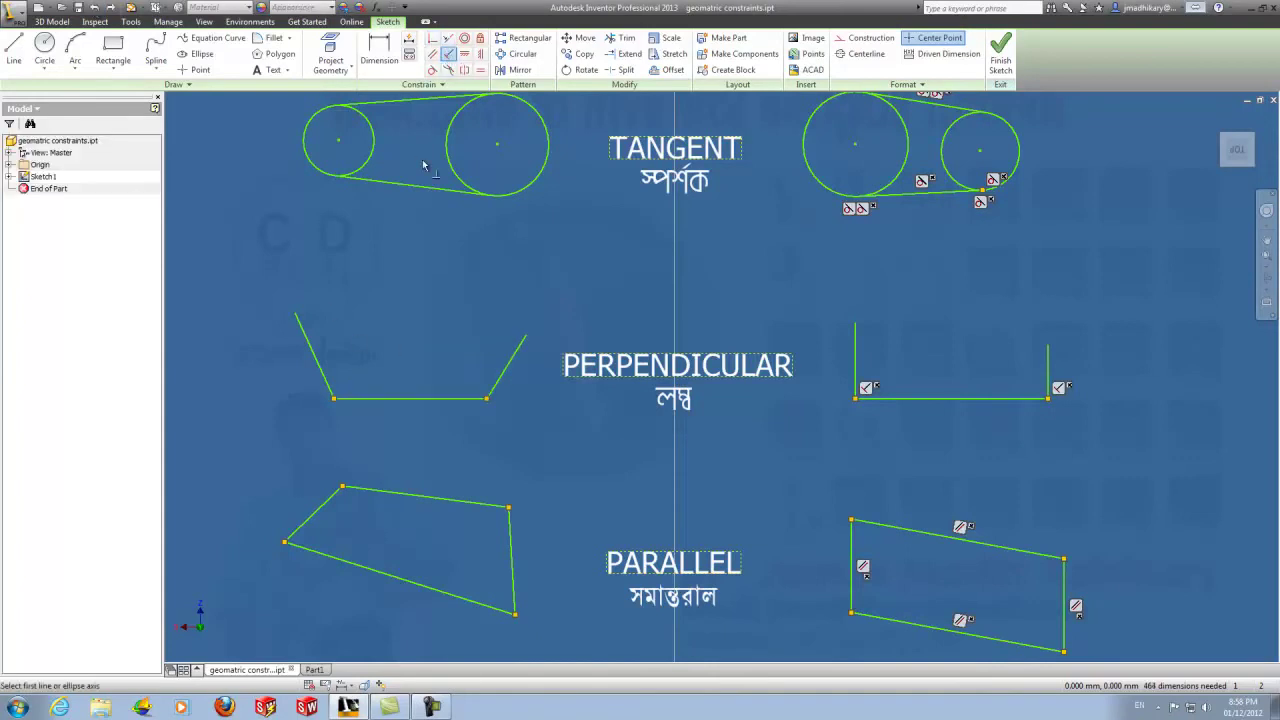
left_click(321, 371)
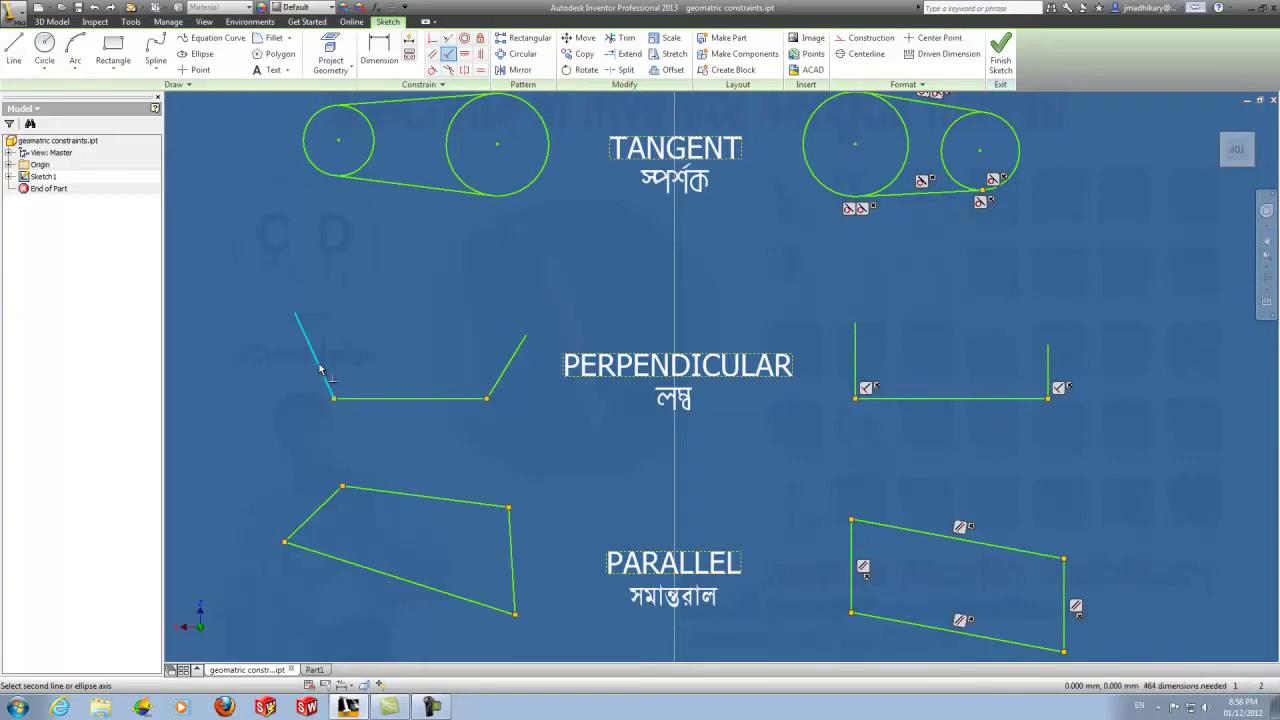
left_click(369, 402)
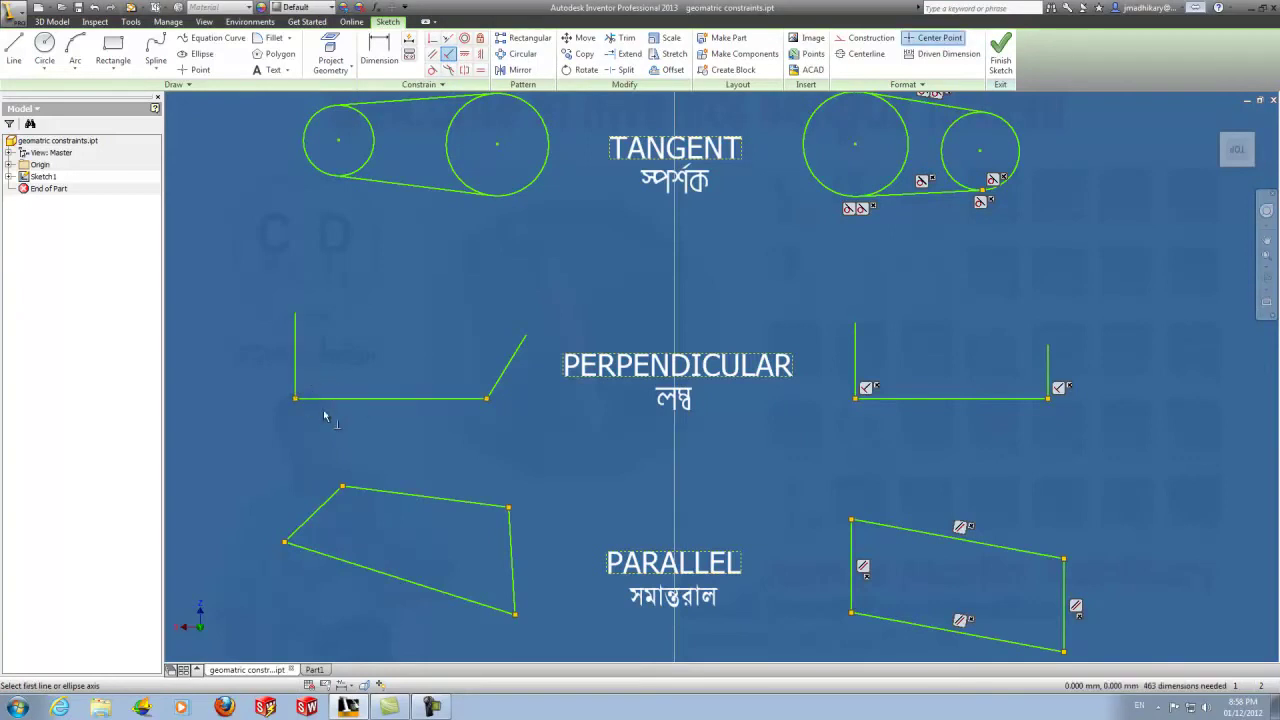
left_click(503, 375)
left_click(462, 398)
mouse_move(684, 475)
middle_mouse_down()
mouse_move(750, 258)
mouse_move(710, 186)
middle_mouse_up()
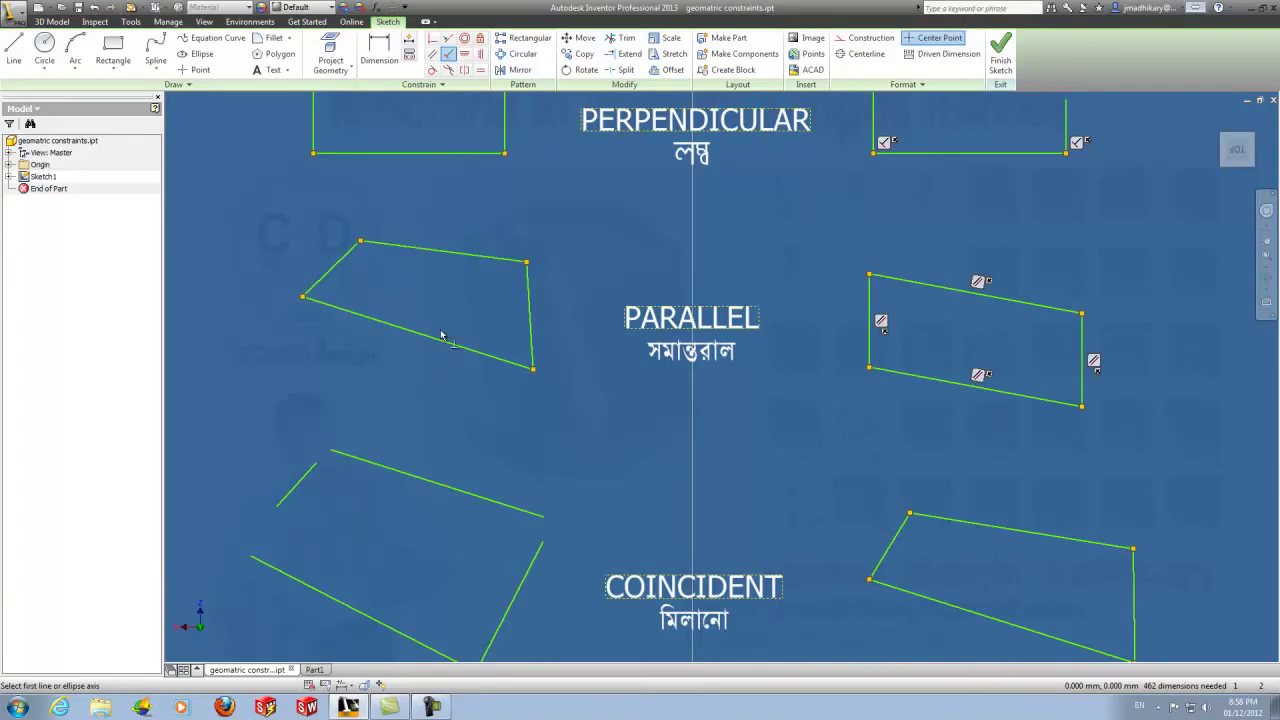
Constrain the PARALLEL quadrilateral's top and bottom edges, and its left and right edges, parallel.
left_click(434, 56)
left_click(485, 260)
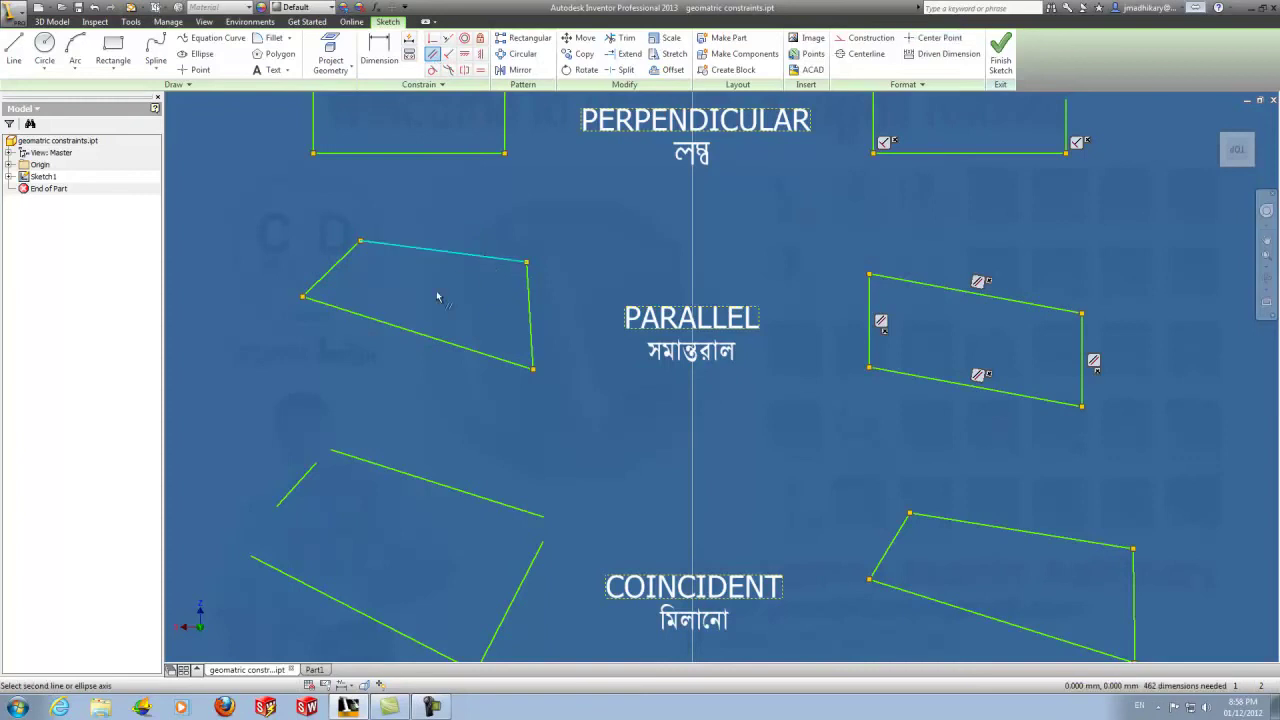
left_click(406, 333)
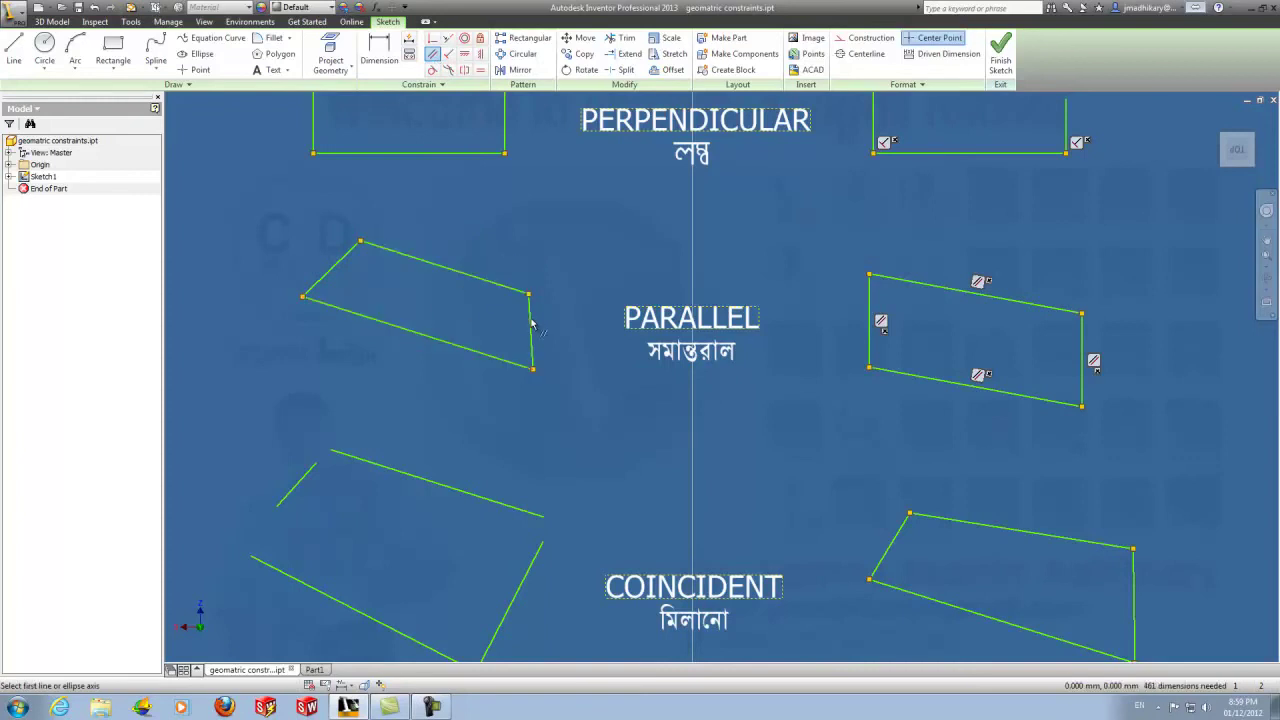
left_click(532, 332)
left_click(335, 270)
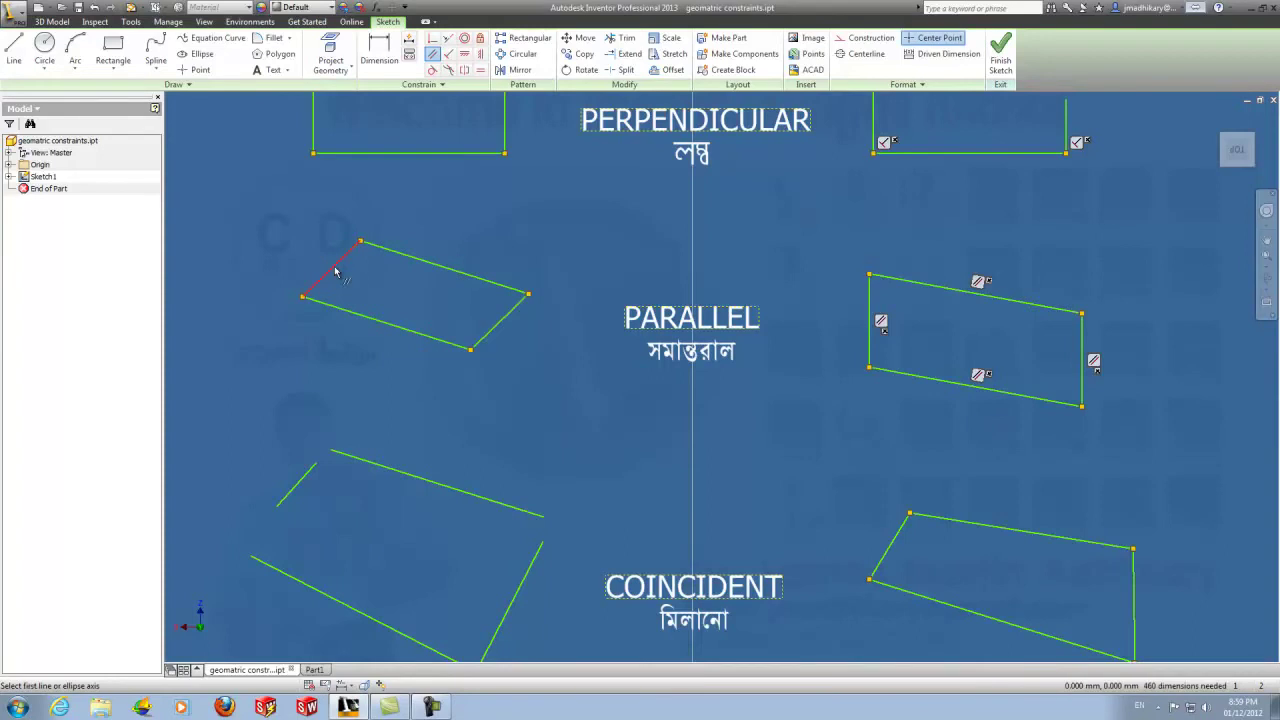
key("Escape")
Drag the parallelogram's edge and corner to test that it keeps its shape.
left_click_drag(343, 258, 331, 284)
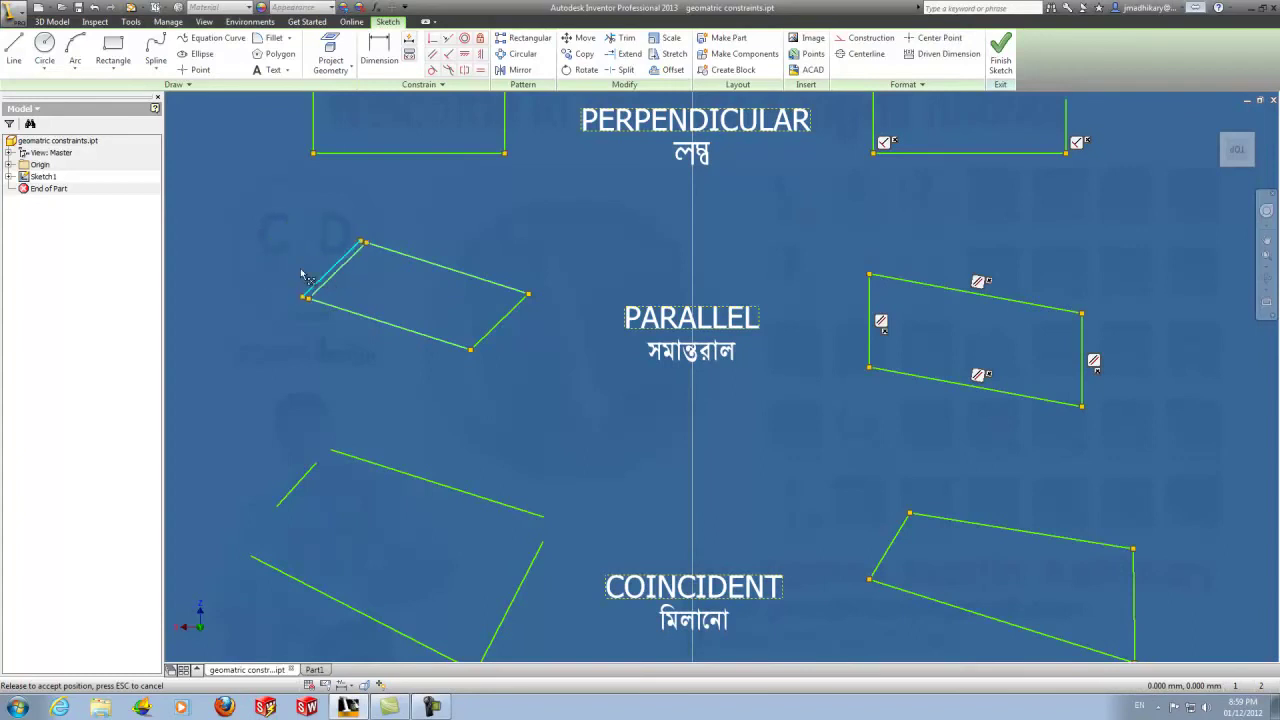
left_click_drag(331, 284, 306, 276)
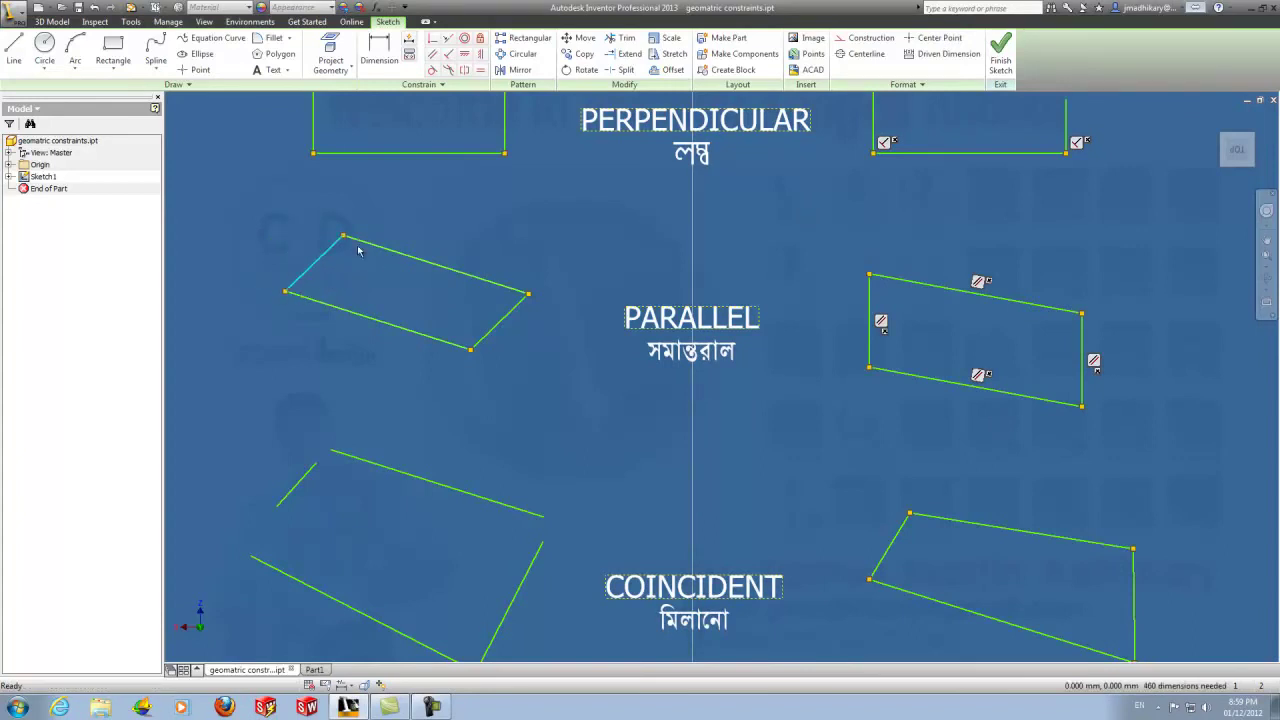
mouse_move(344, 237)
left_mouse_down()
mouse_move(297, 257)
mouse_move(327, 239)
mouse_move(280, 395)
mouse_move(340, 455)
mouse_move(335, 275)
mouse_move(365, 240)
mouse_move(345, 229)
left_mouse_up()
mouse_move(731, 502)
middle_mouse_down()
mouse_move(776, 277)
mouse_move(768, 219)
middle_mouse_up()
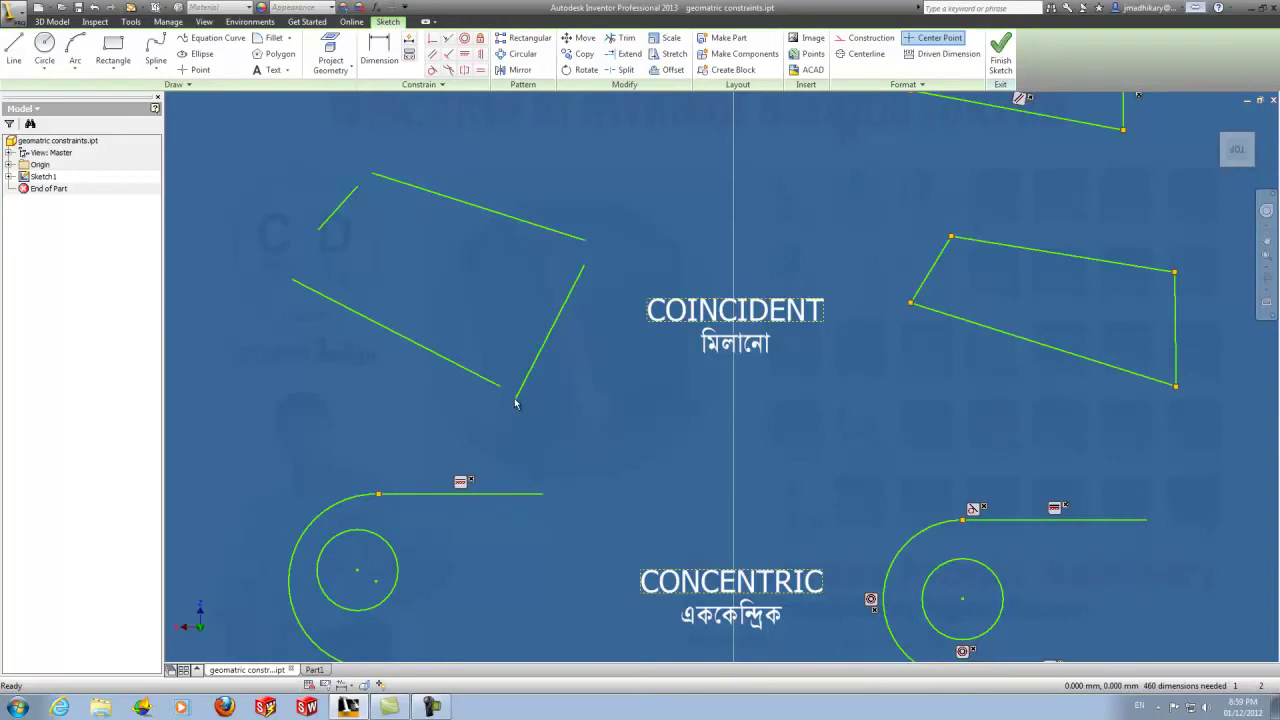
Make the COINCIDENT example's line endpoints coincident at all four open corners.
left_click(433, 40)
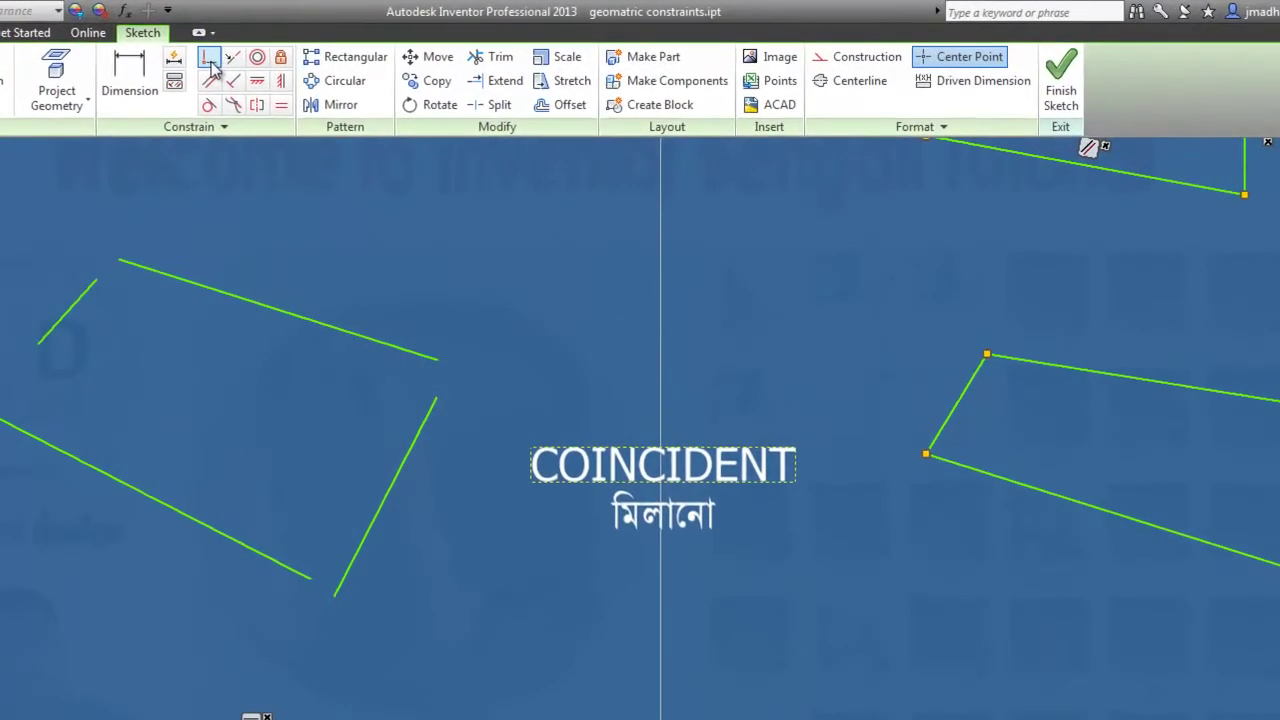
left_click(434, 400)
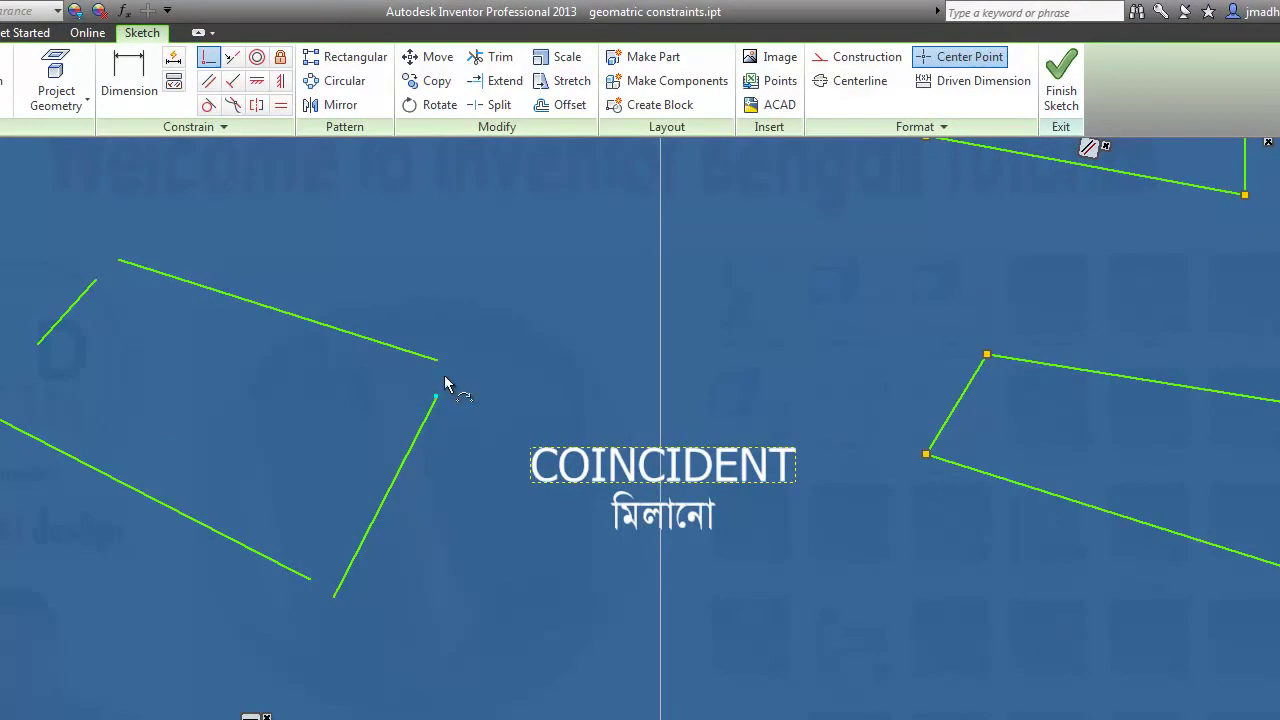
left_click(437, 360)
left_click(119, 261)
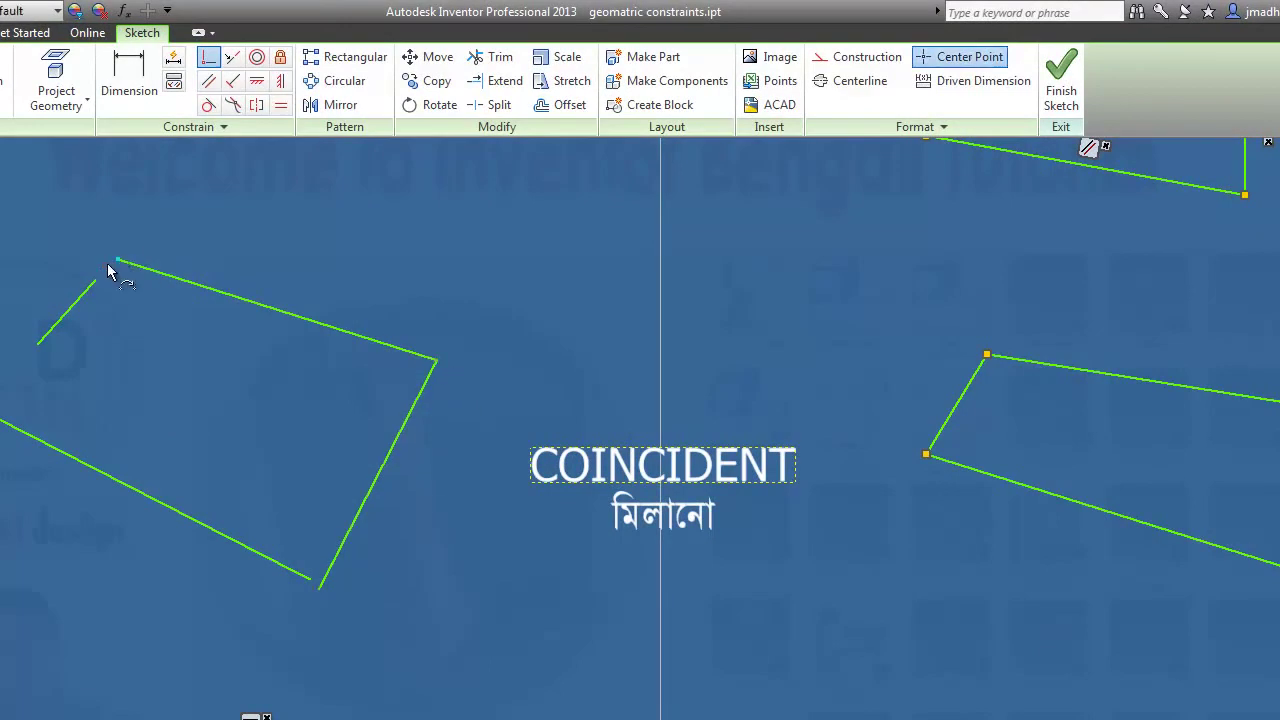
left_click(97, 281)
left_click(43, 327)
left_click(5, 403)
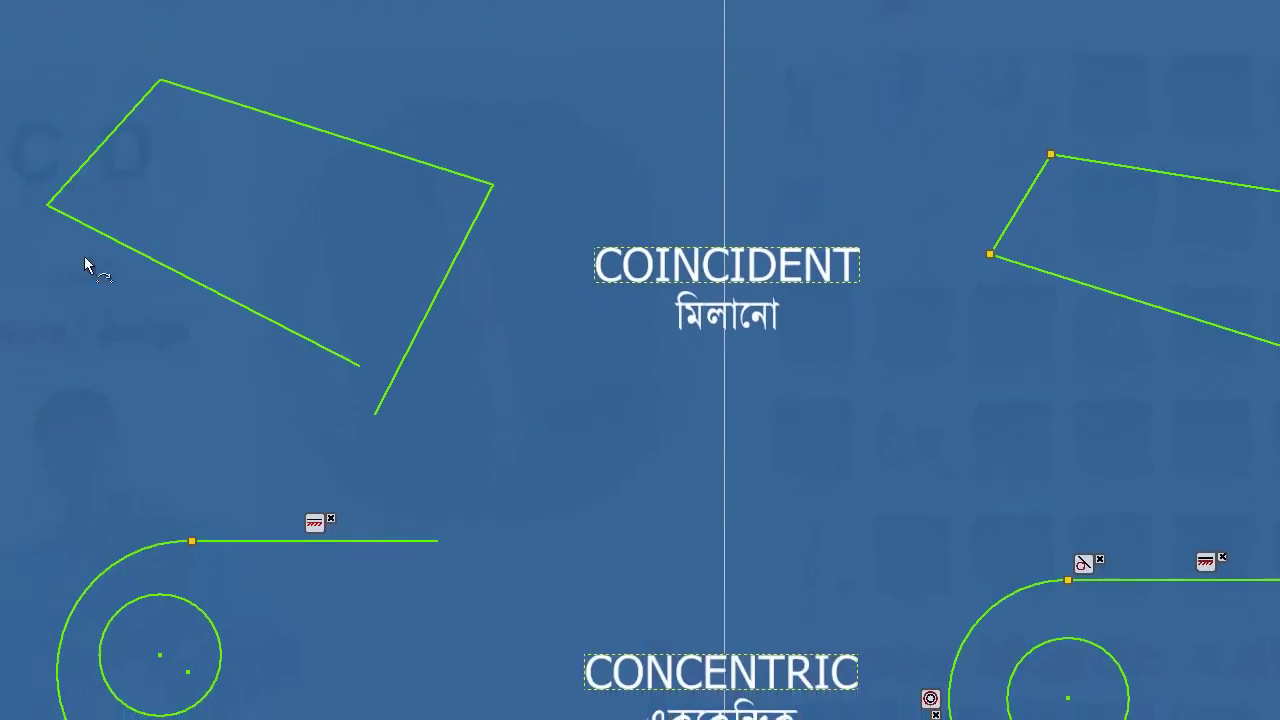
left_click(374, 410)
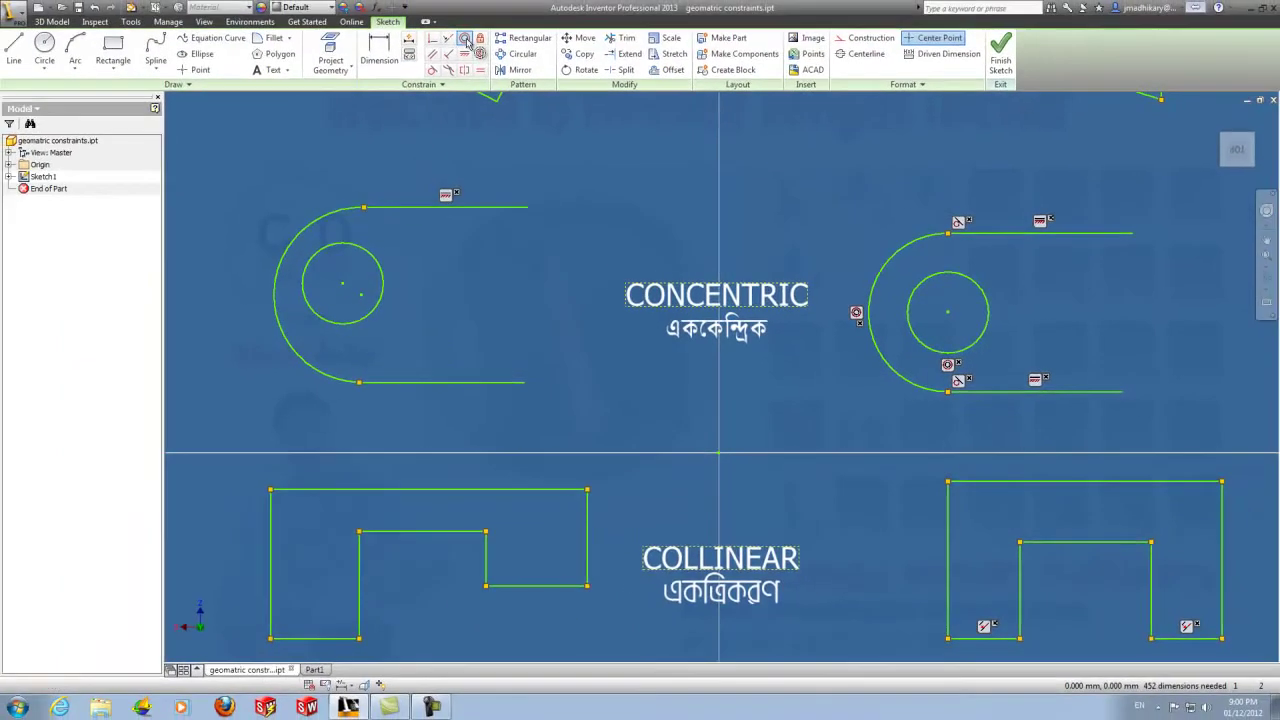
Apply a Concentric constraint between the CONCENTRIC example's inner circle and its arc.
left_click(465, 39)
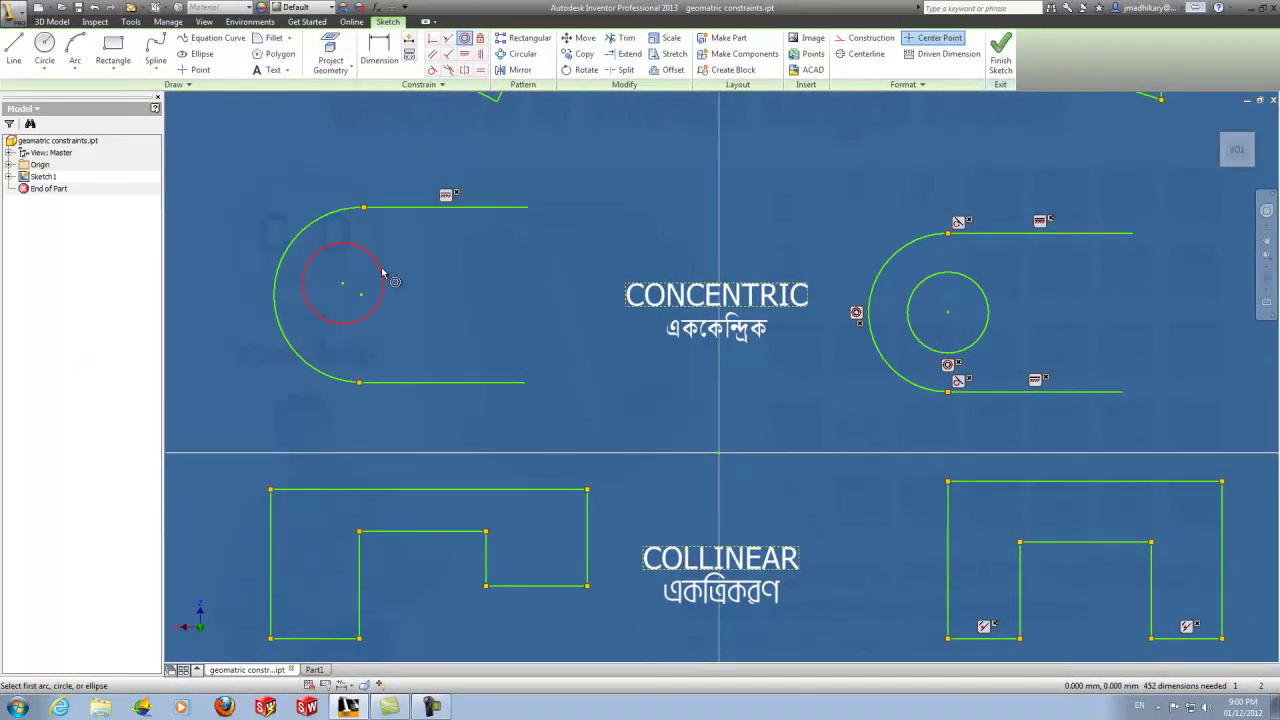
left_click(382, 271)
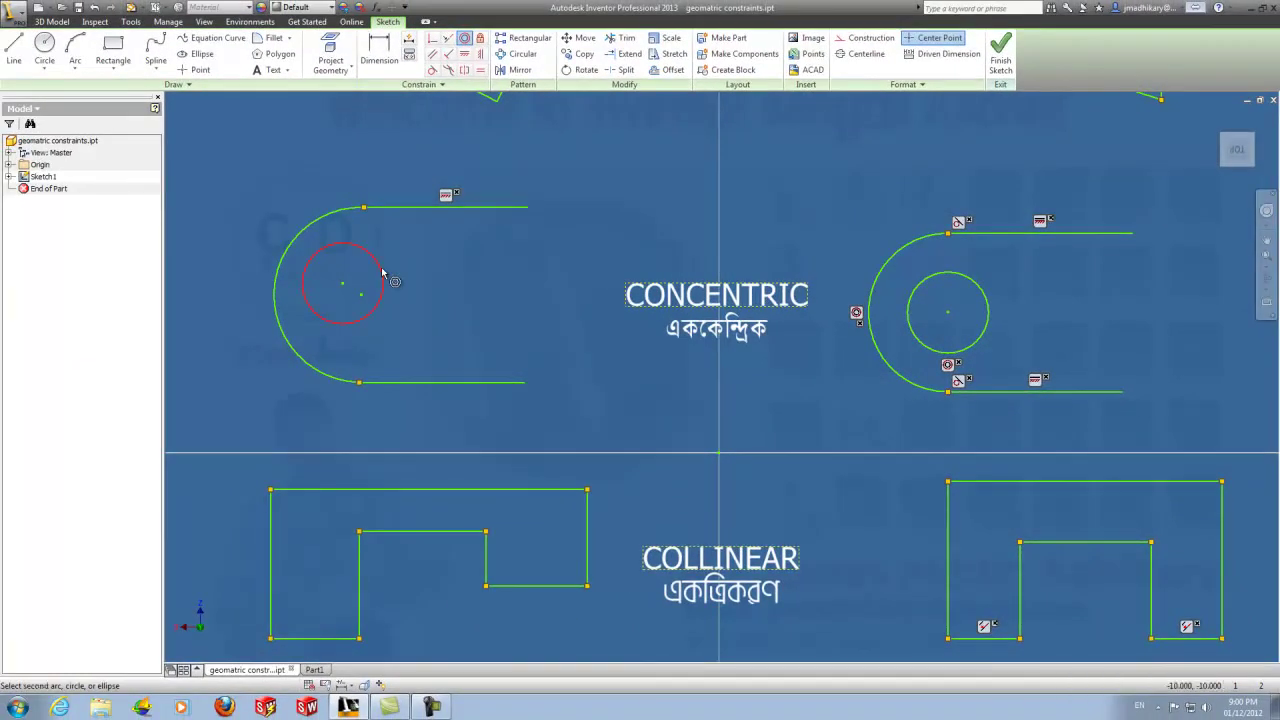
left_click(318, 222)
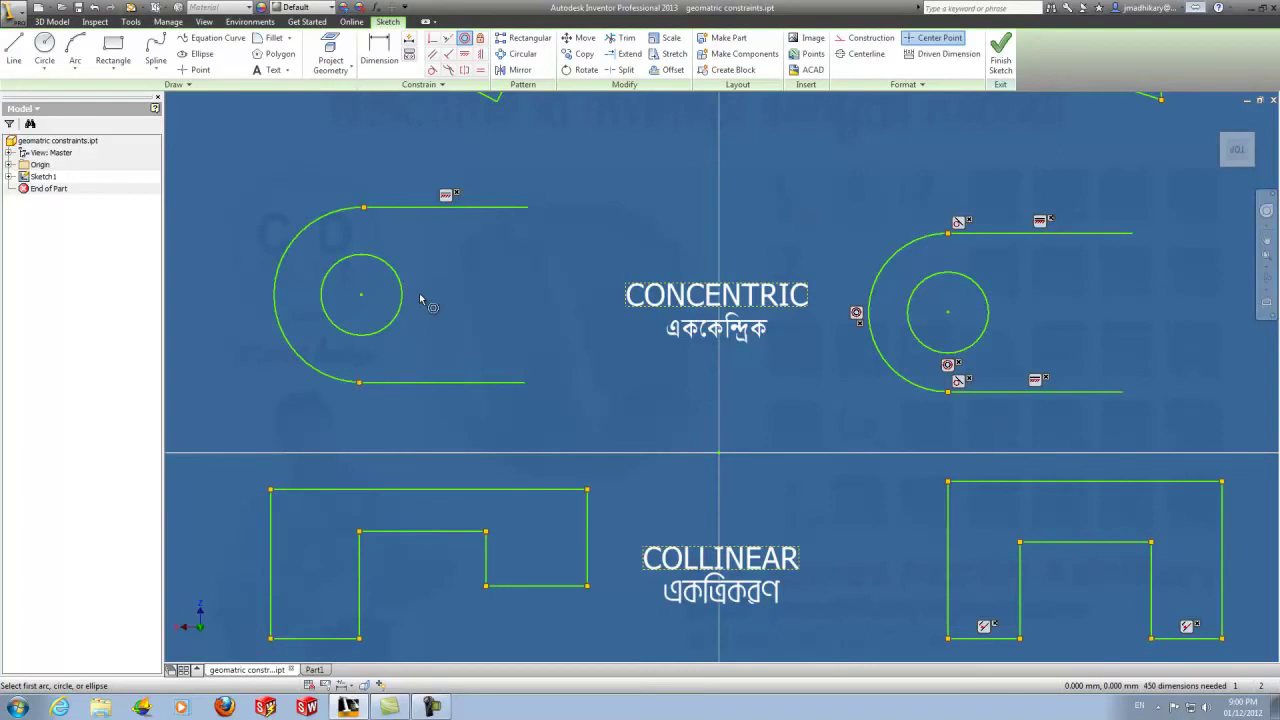
scroll(651, 375, "up", 1)
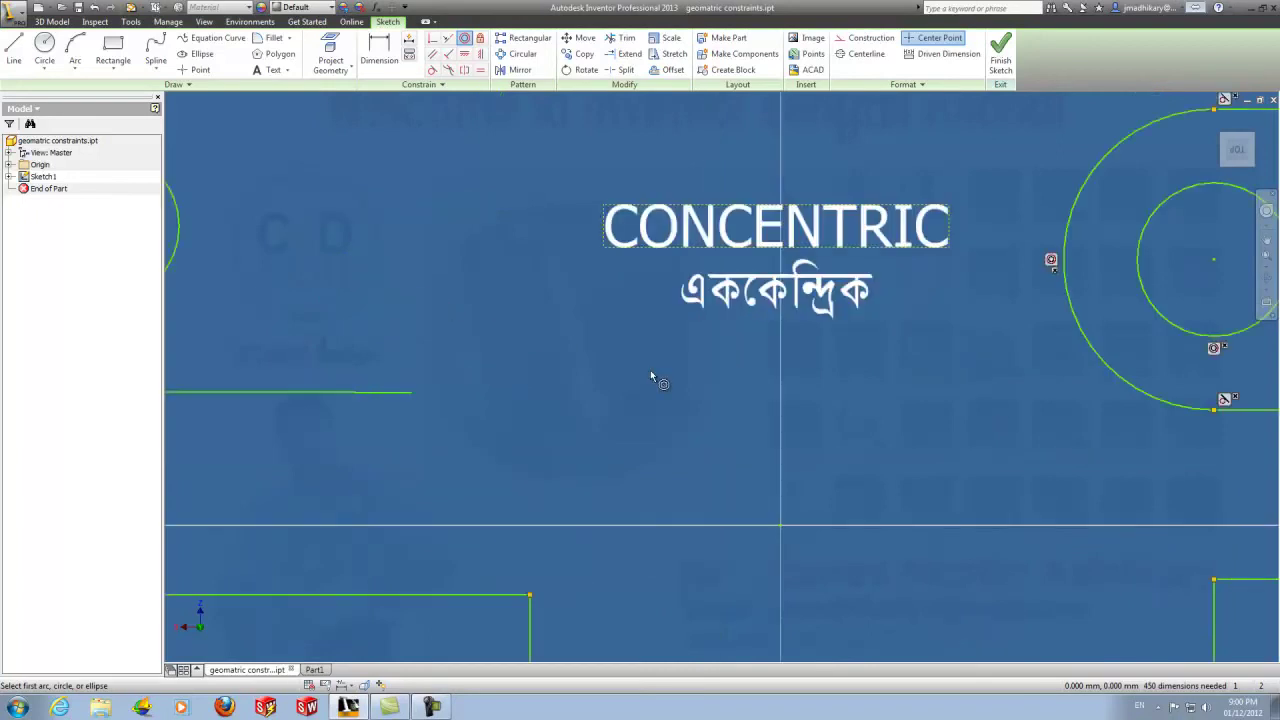
scroll(651, 375, "down", 3)
mouse_move(651, 375)
middle_mouse_down()
mouse_move(651, 175)
mouse_move(682, 210)
middle_mouse_up()
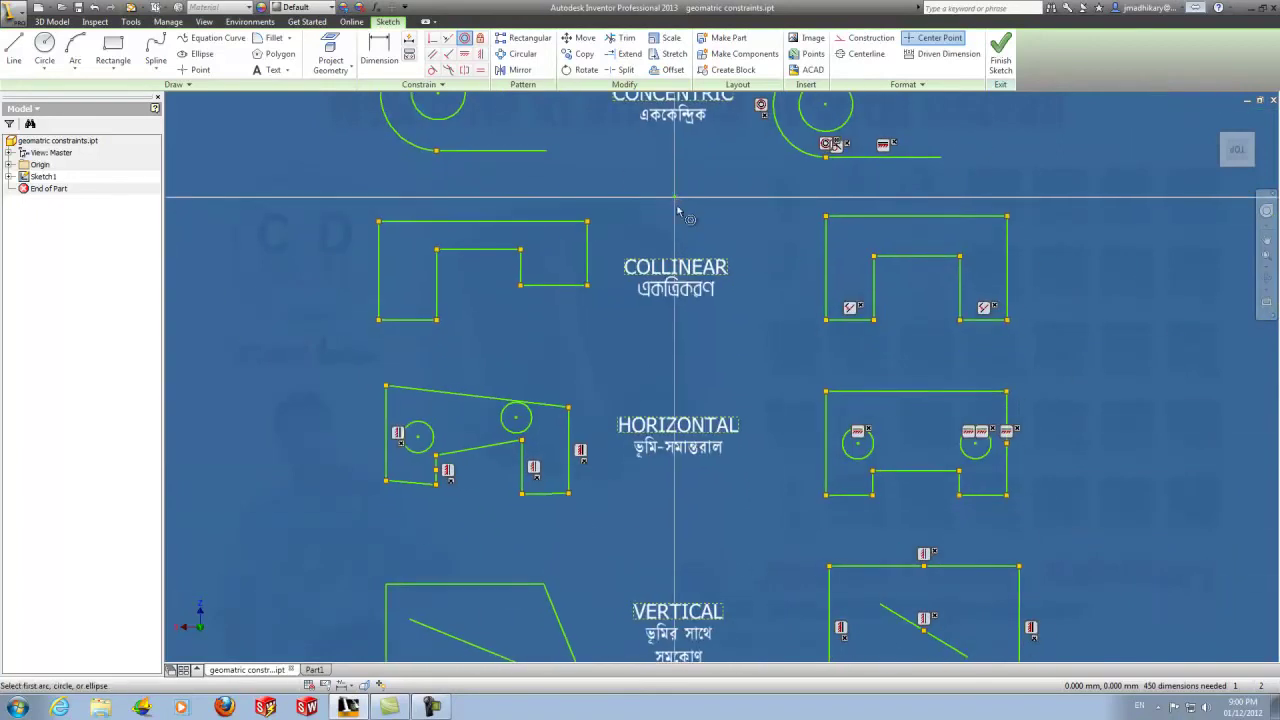
scroll(666, 282, "up", 4)
scroll(666, 282, "down", 3)
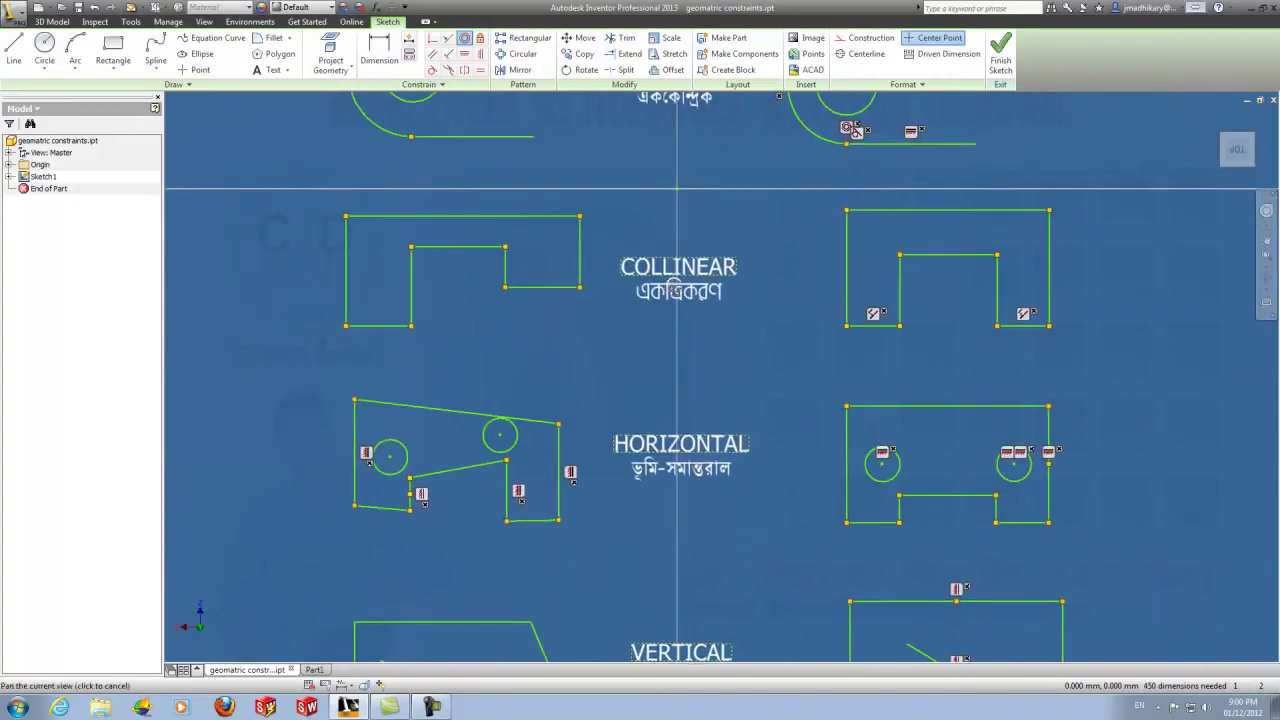
middle_click_drag(666, 282, 712, 346)
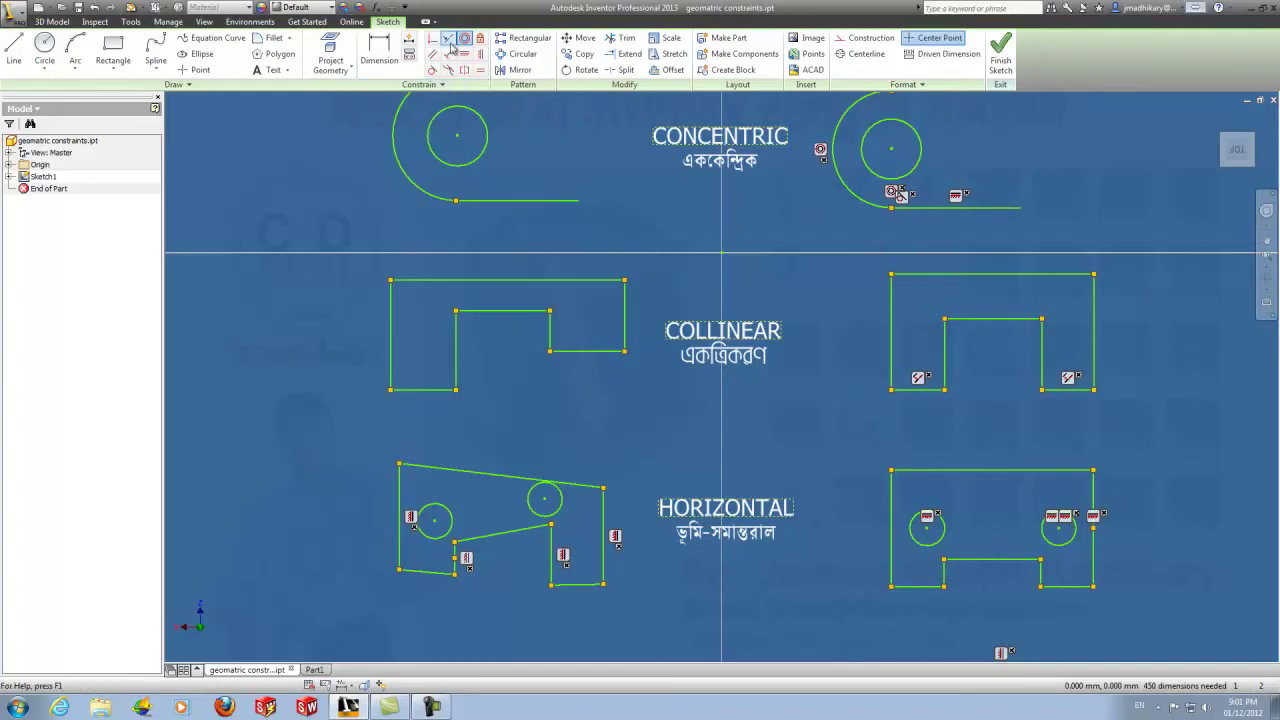
Make the raised short line collinear with the bottom-left line of the COLLINEAR shape.
left_click(449, 40)
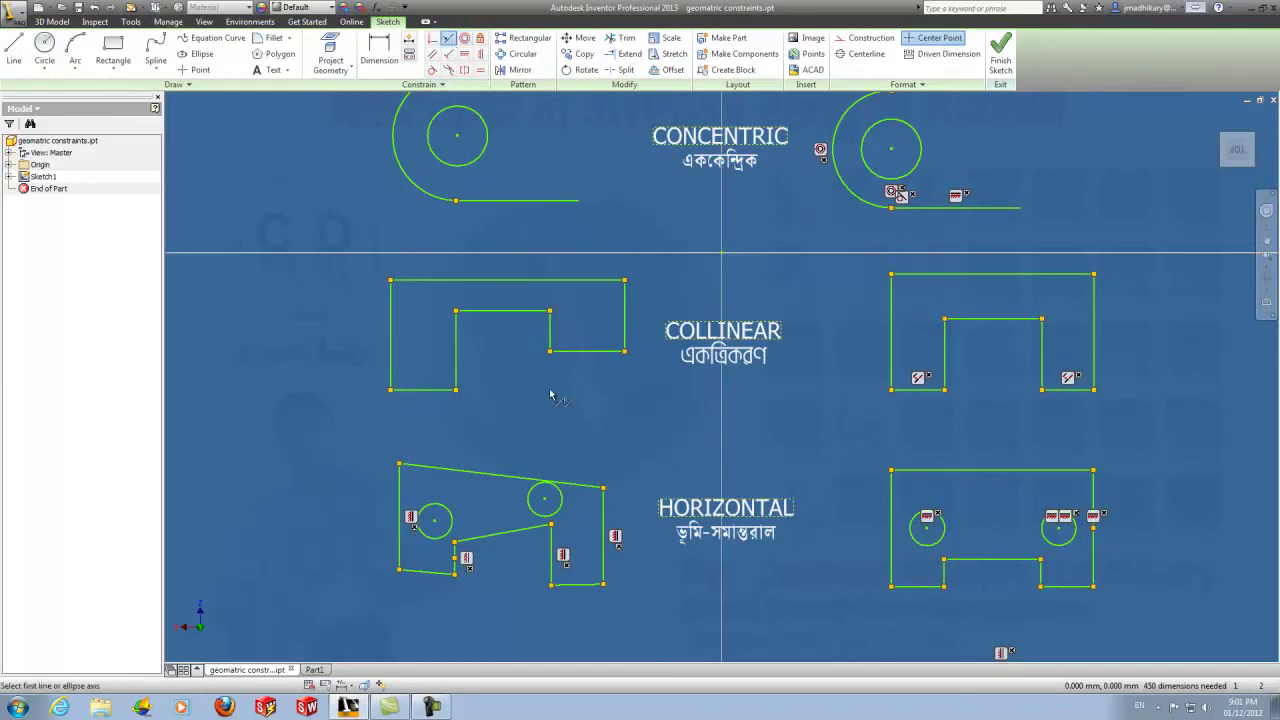
left_click(591, 352)
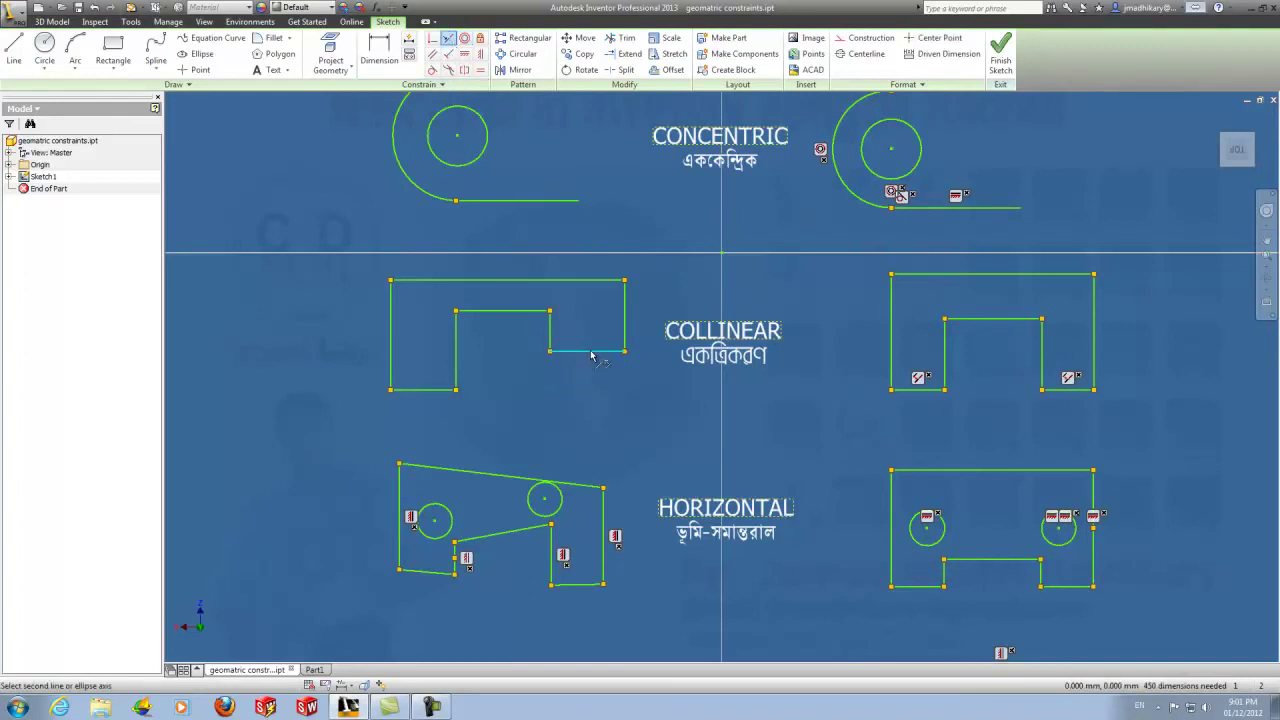
left_click(423, 390)
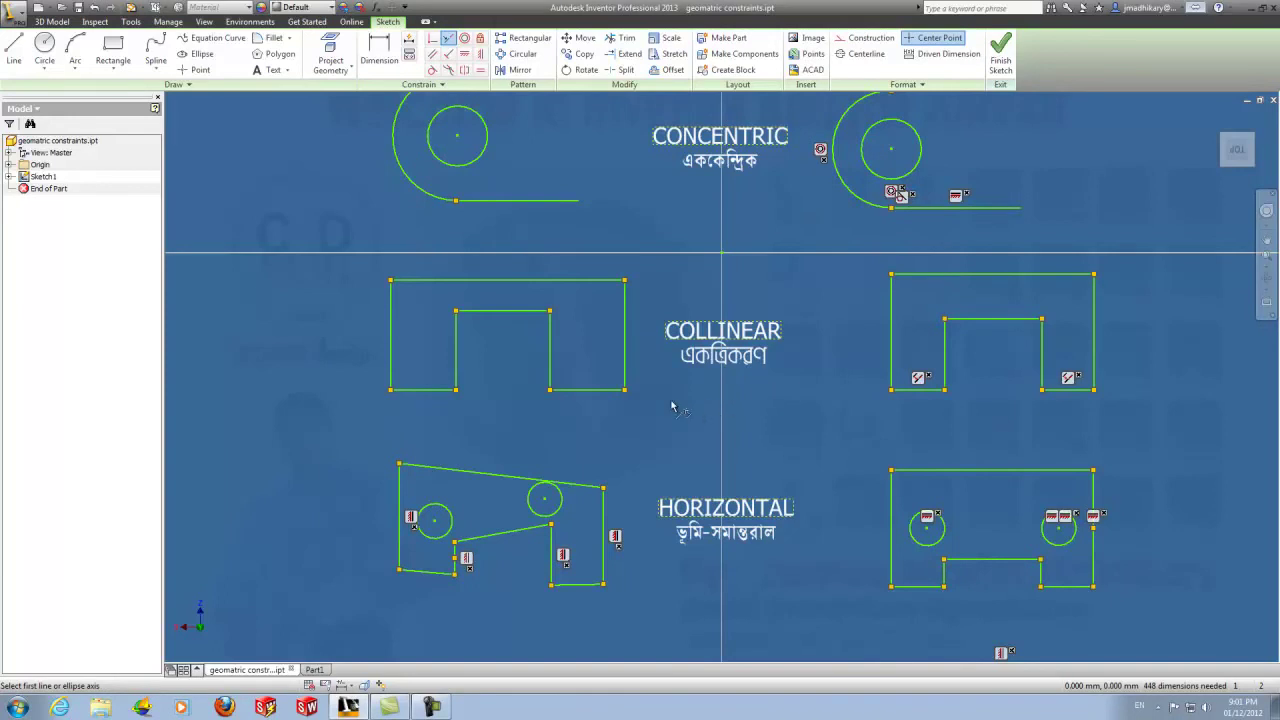
Pan the sketch down to the HORIZONTAL examples.
key("F2")
left_click_drag(751, 454, 727, 243)
key("Escape")
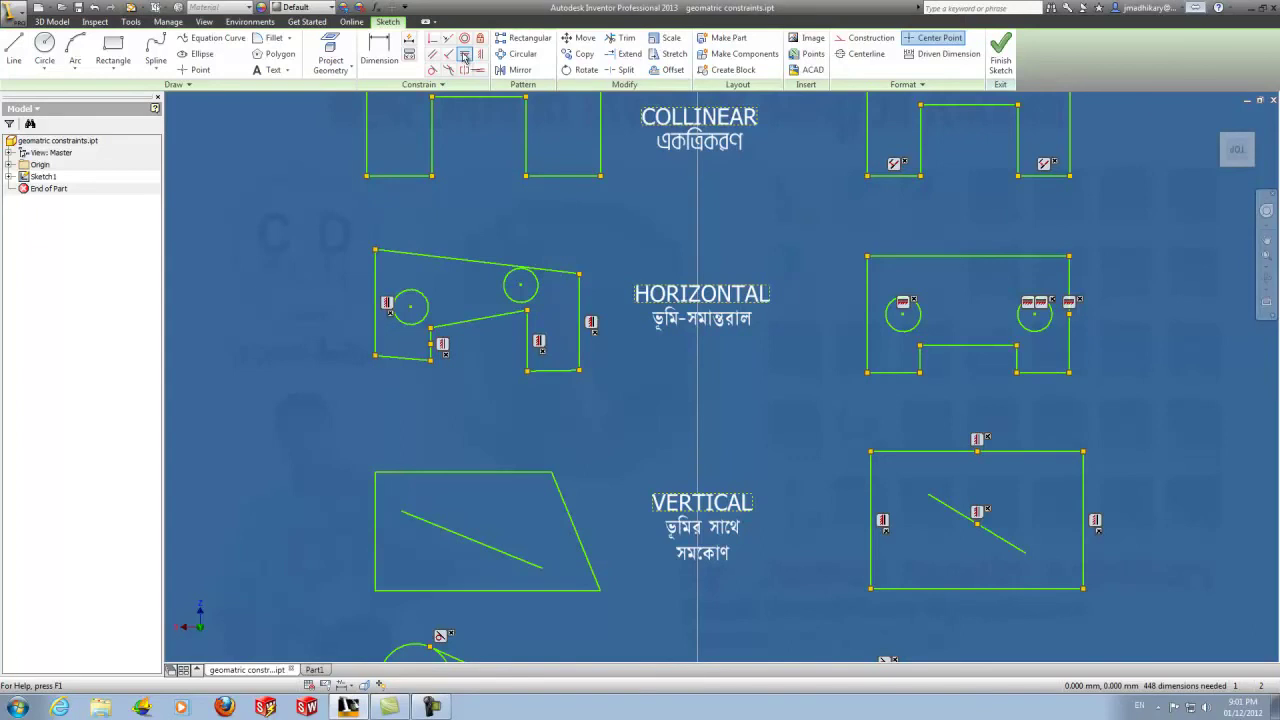
Make the slanted top, inner and lower-right lines horizontal.
left_click(465, 57)
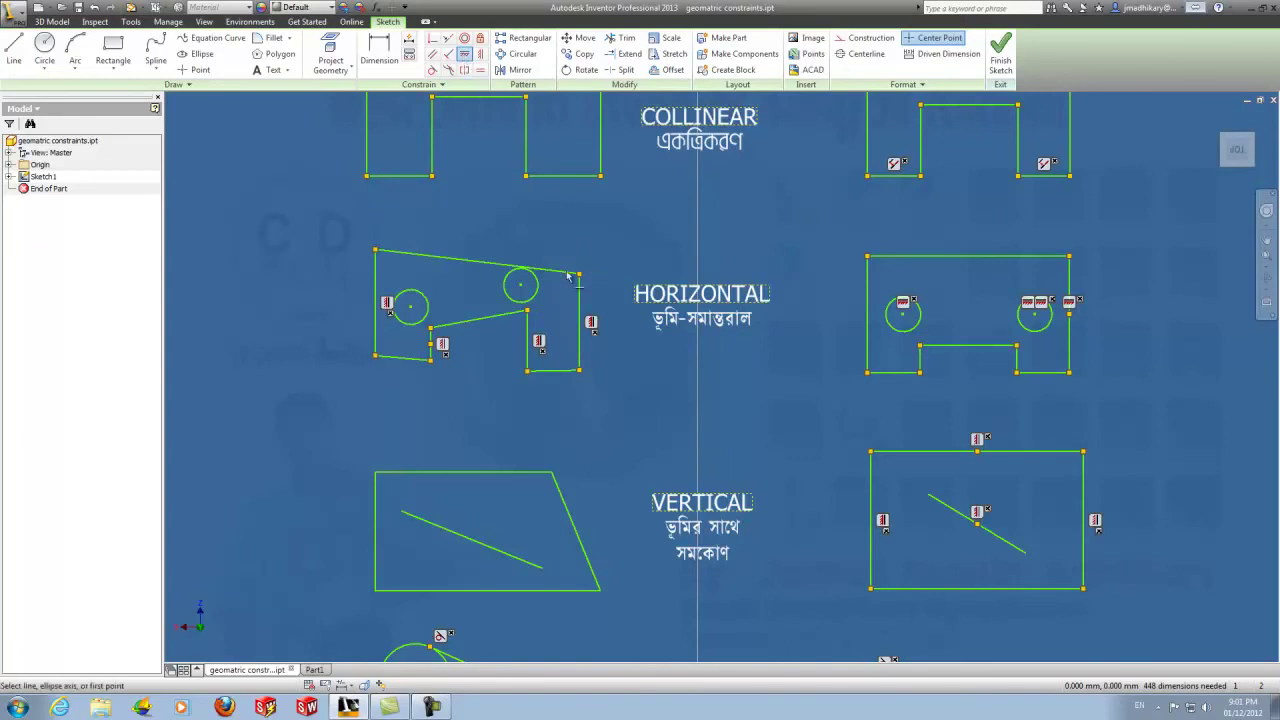
left_click(491, 264)
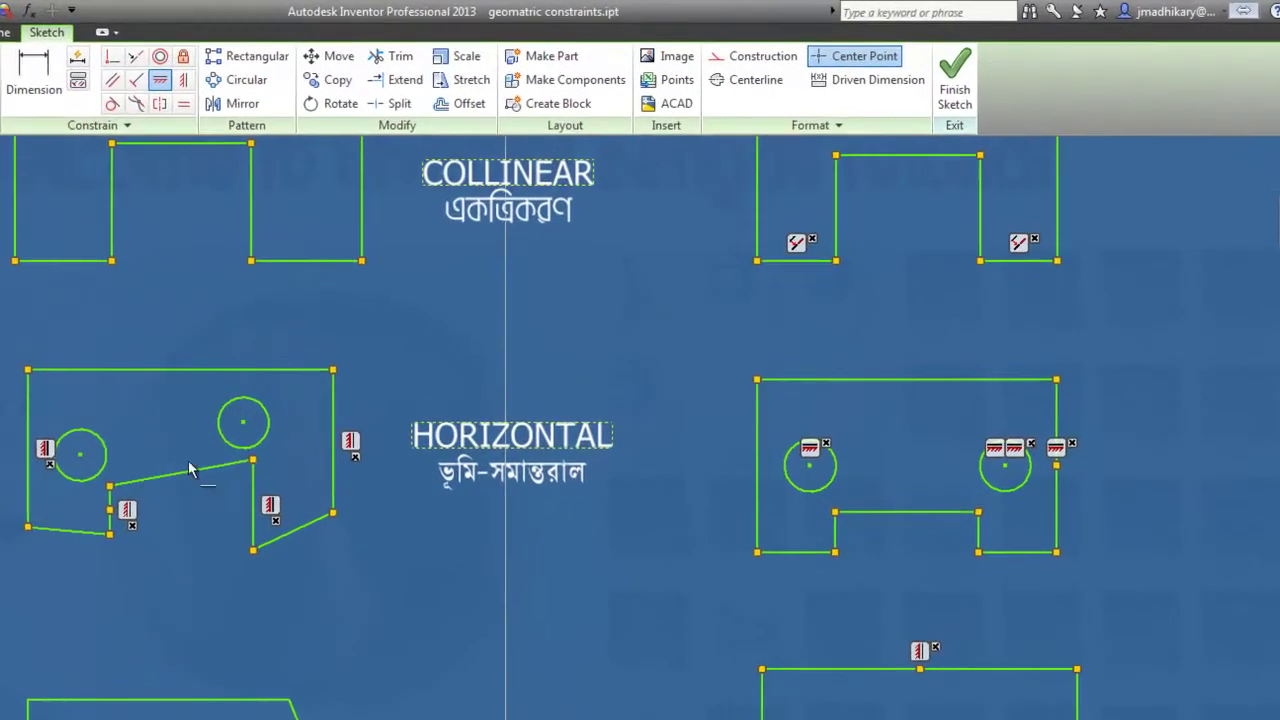
left_click(176, 483)
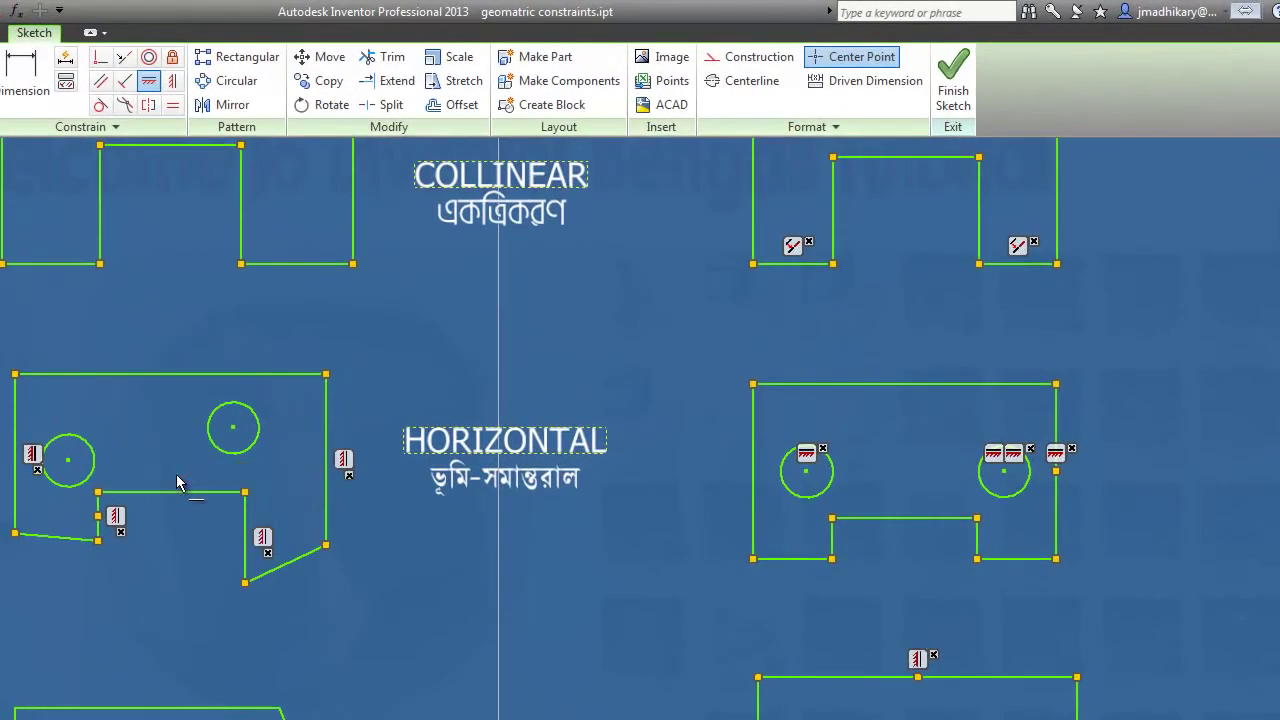
left_click(297, 566)
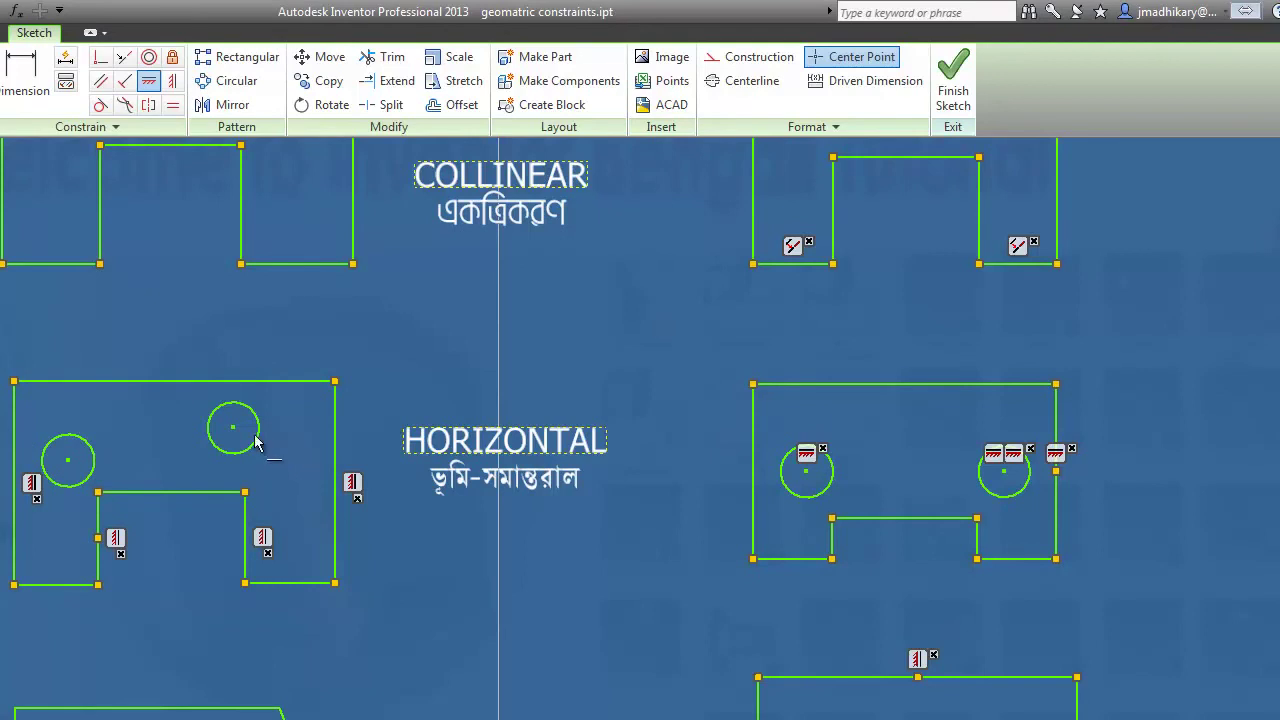
Align the two circle centres horizontally, then slide the right circle further right.
left_click(67, 461)
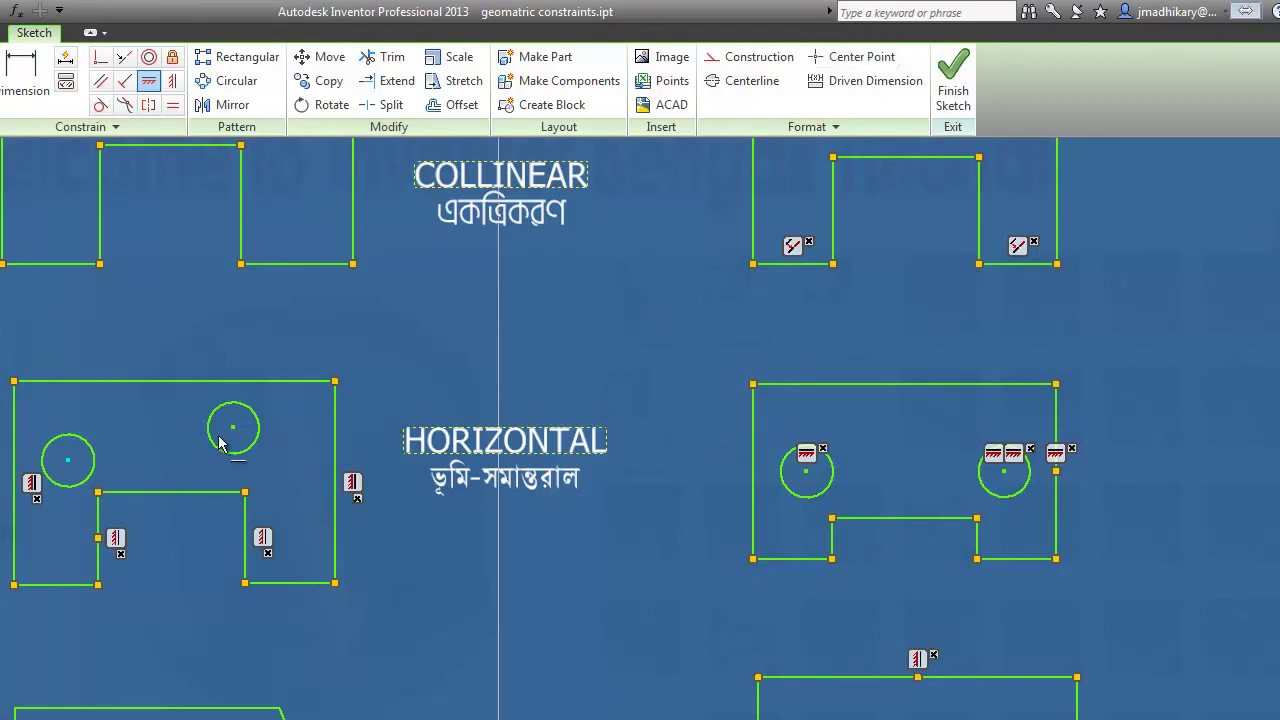
left_click(232, 430)
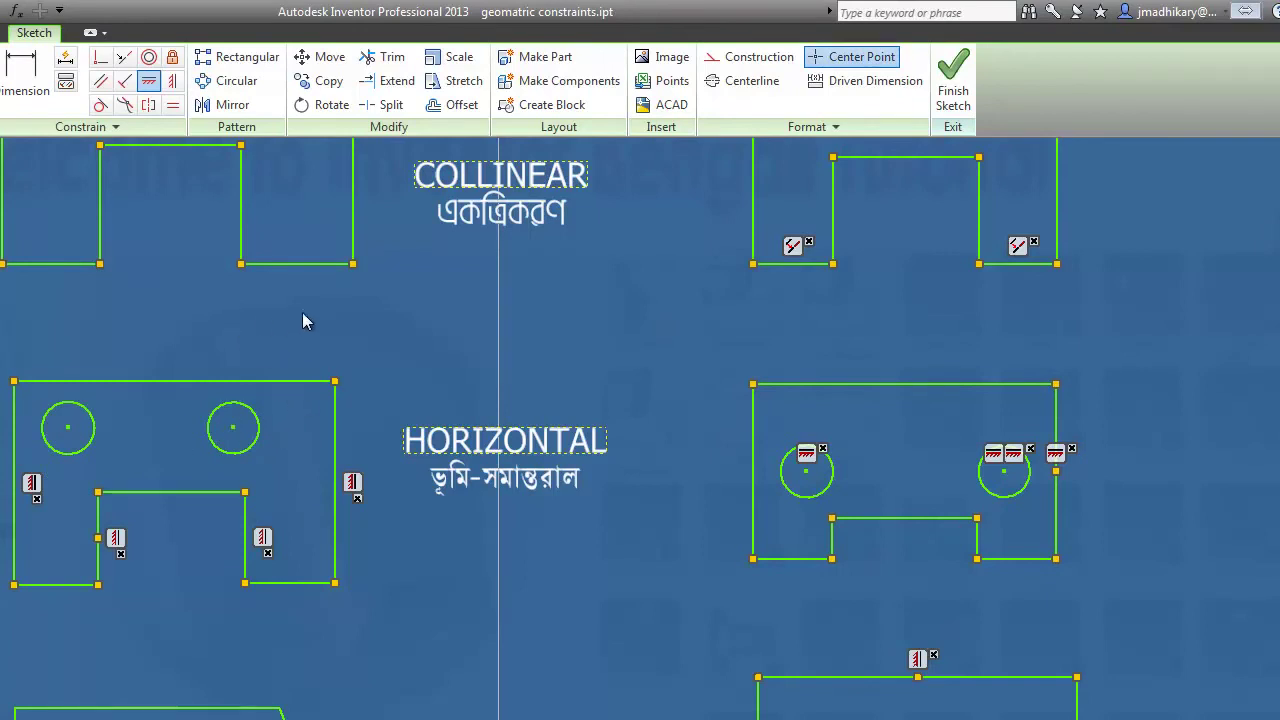
key("Escape")
mouse_move(233, 428)
left_mouse_down()
mouse_move(289, 425)
mouse_move(278, 428)
left_mouse_up()
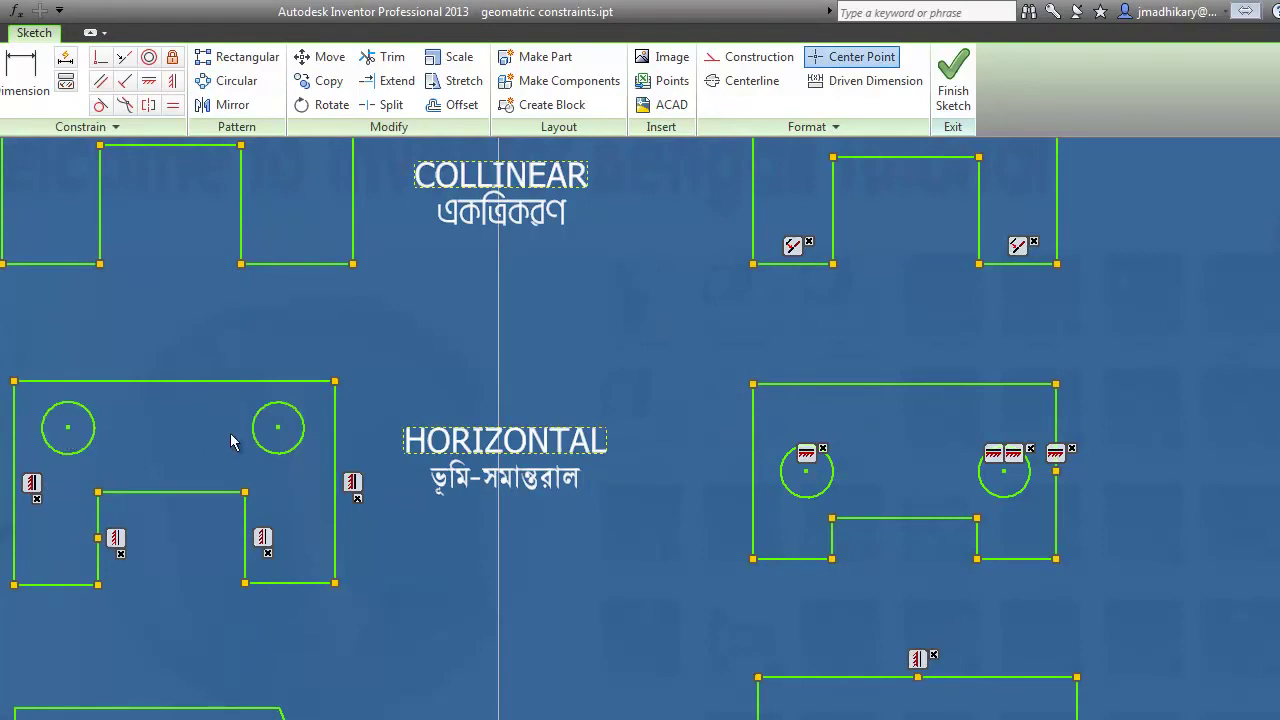
middle_click_drag(577, 658, 578, 294)
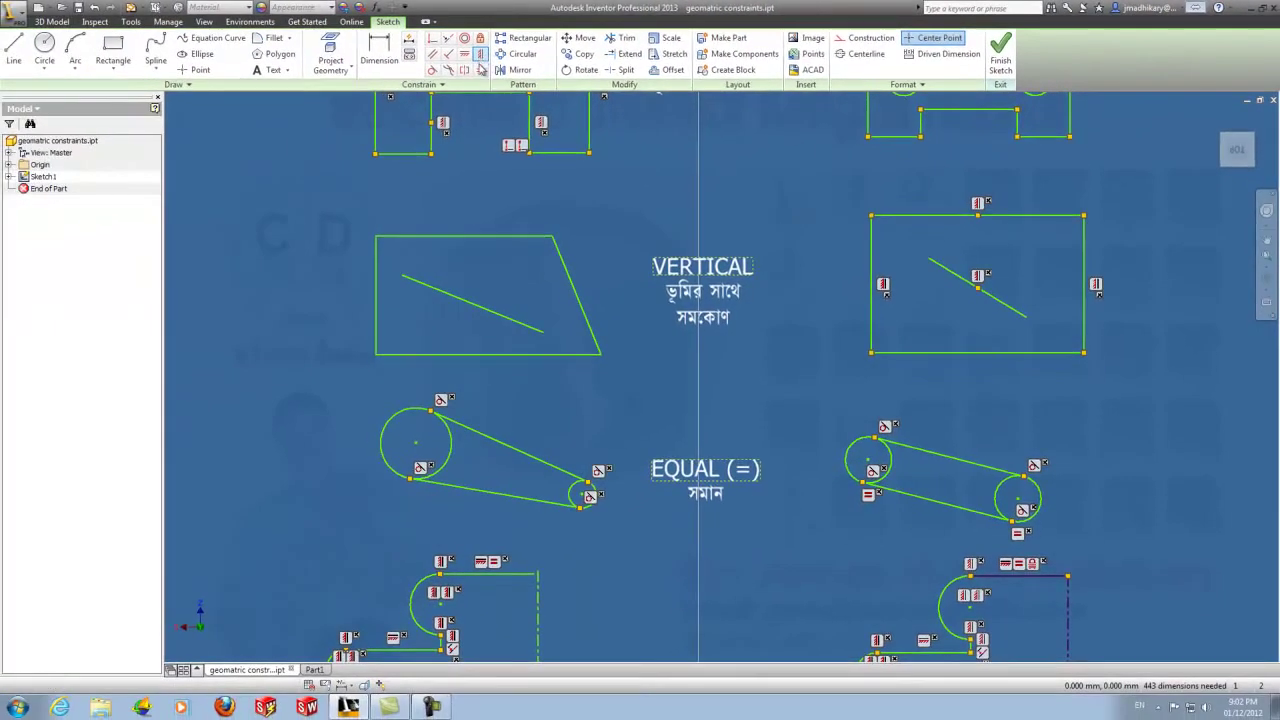
left_click(480, 55)
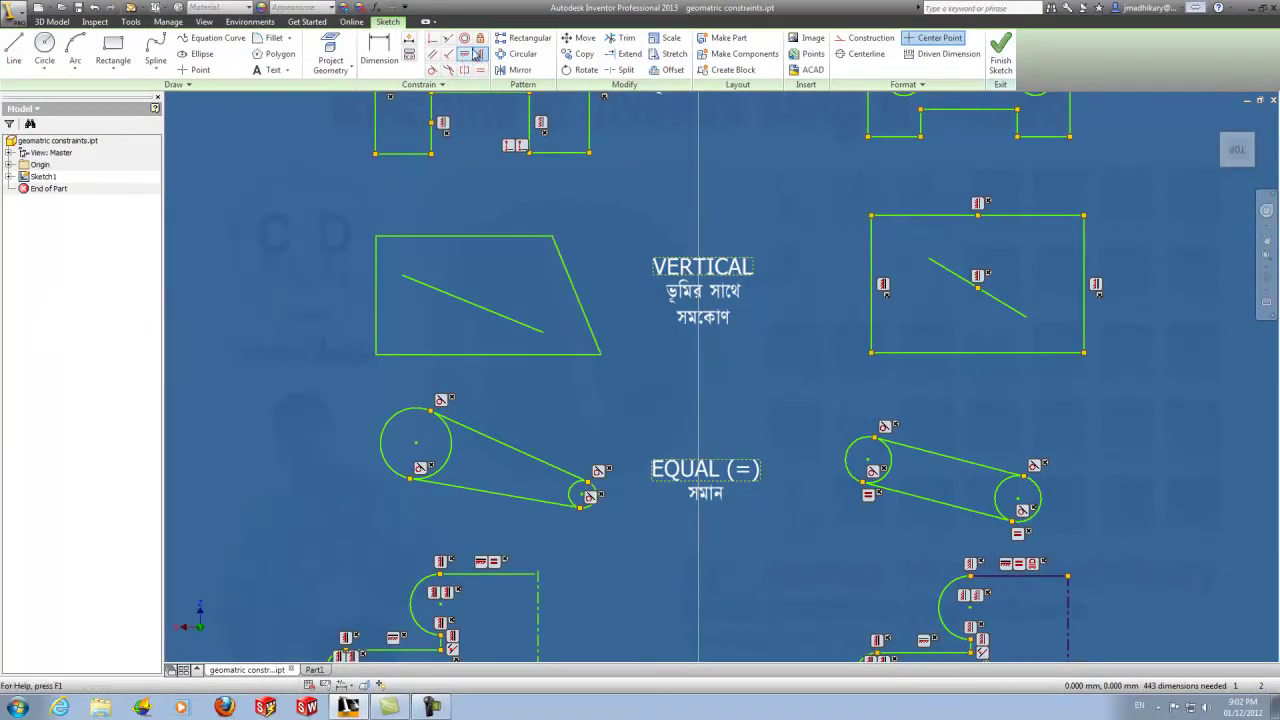
left_click(588, 318)
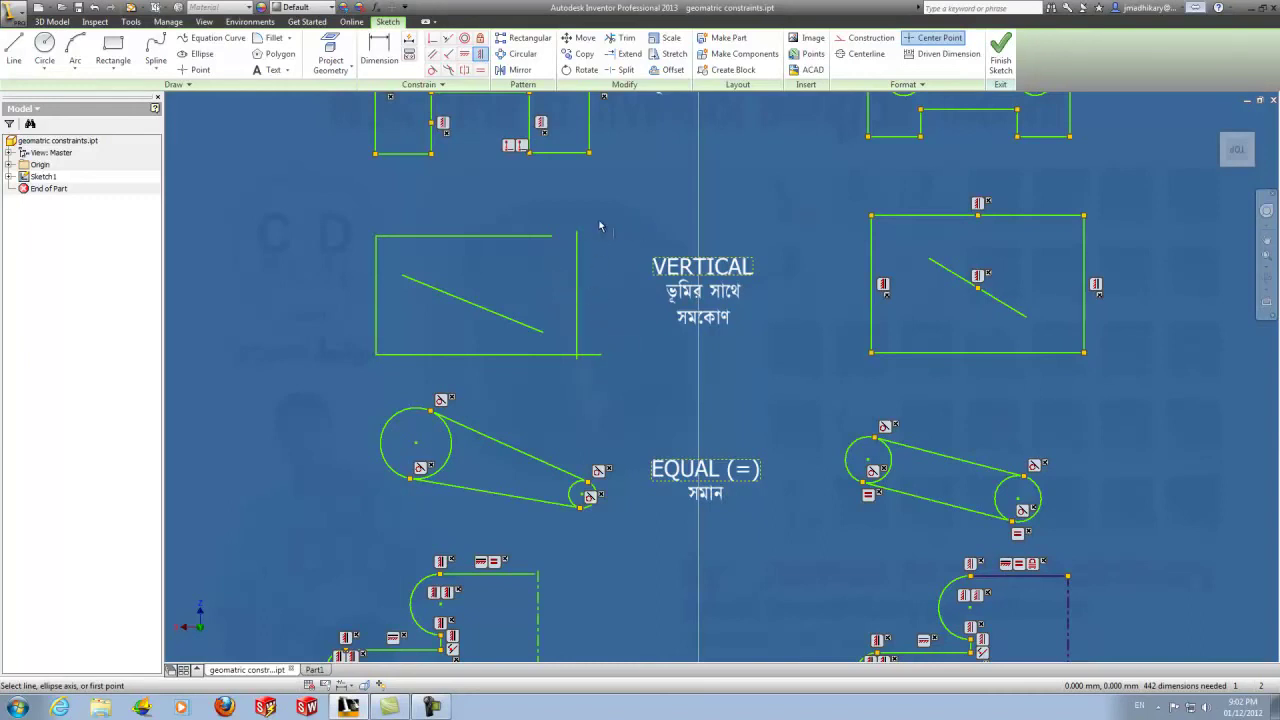
key("Escape")
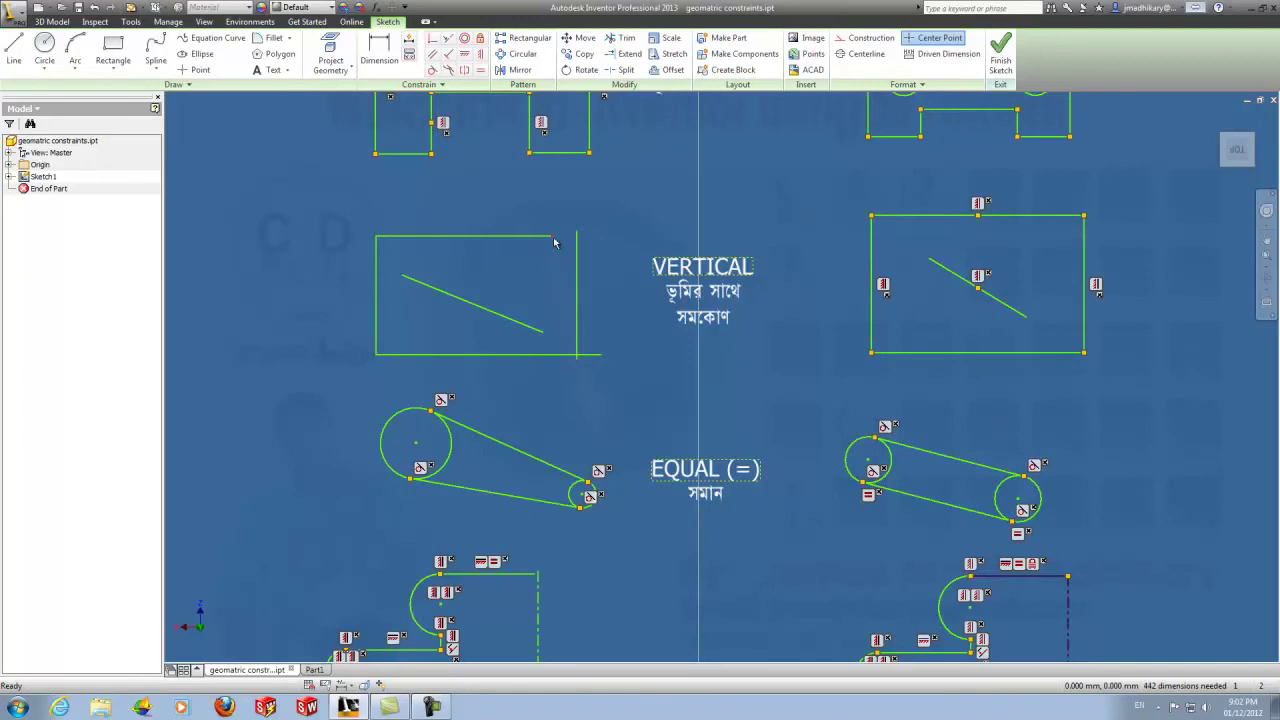
left_click(432, 38)
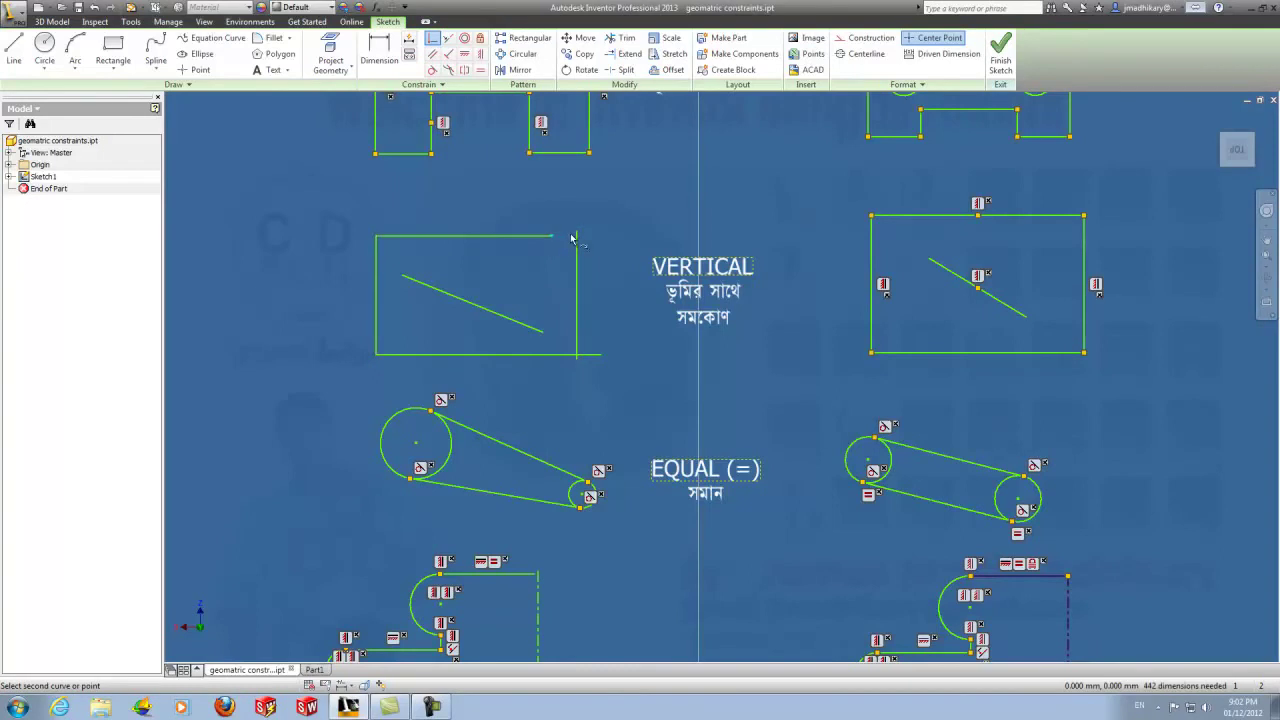
left_click(578, 360)
left_click(604, 360)
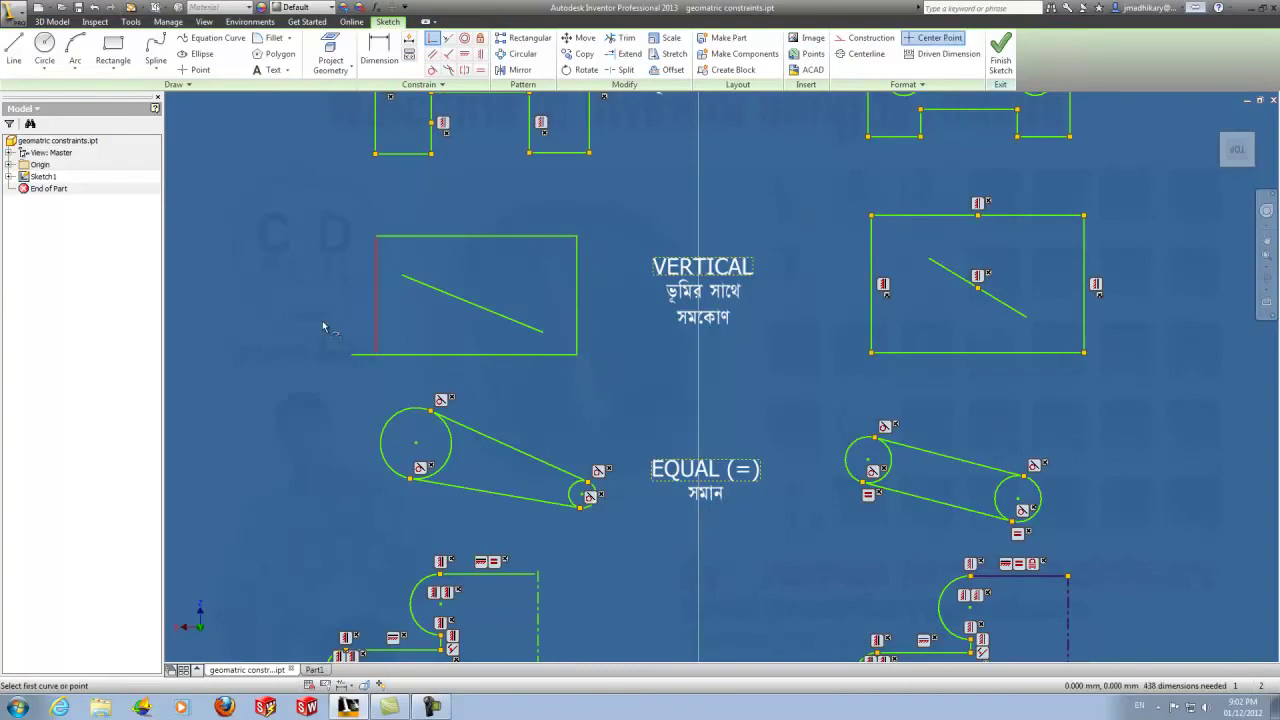
left_click(370, 356)
left_click(380, 356)
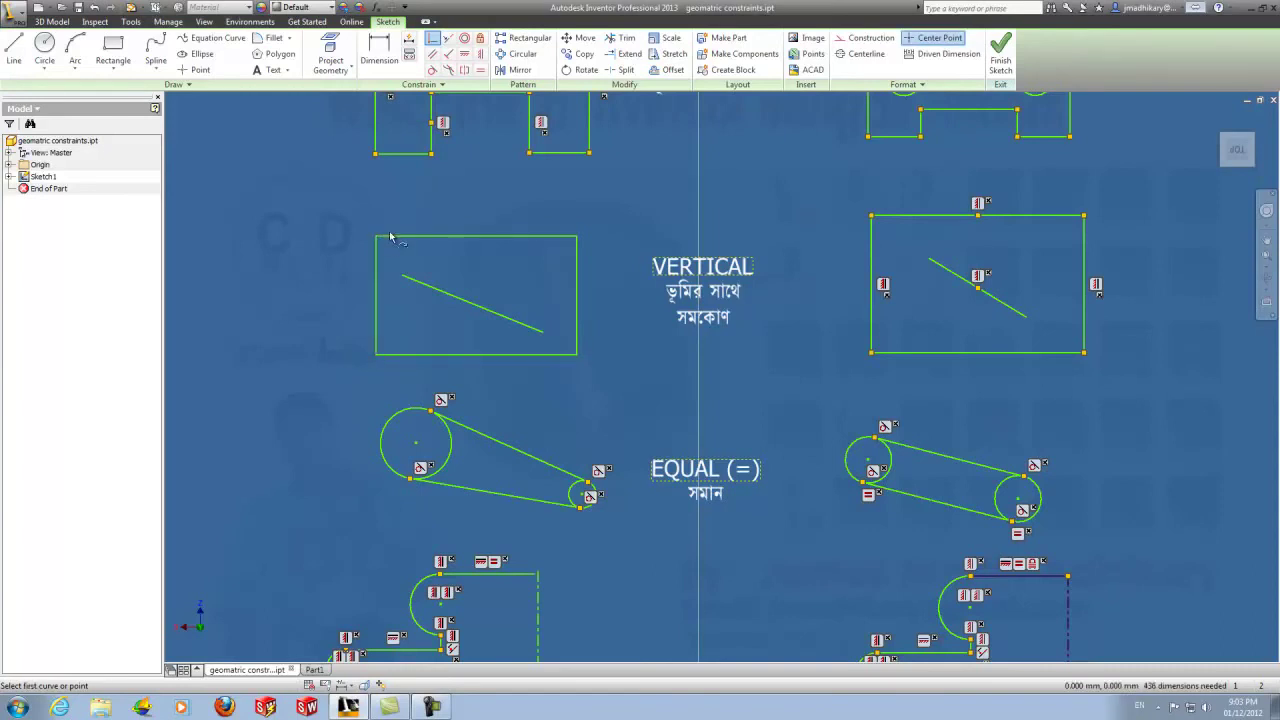
key("Escape")
left_click_drag(375, 252, 362, 262)
key("Return")
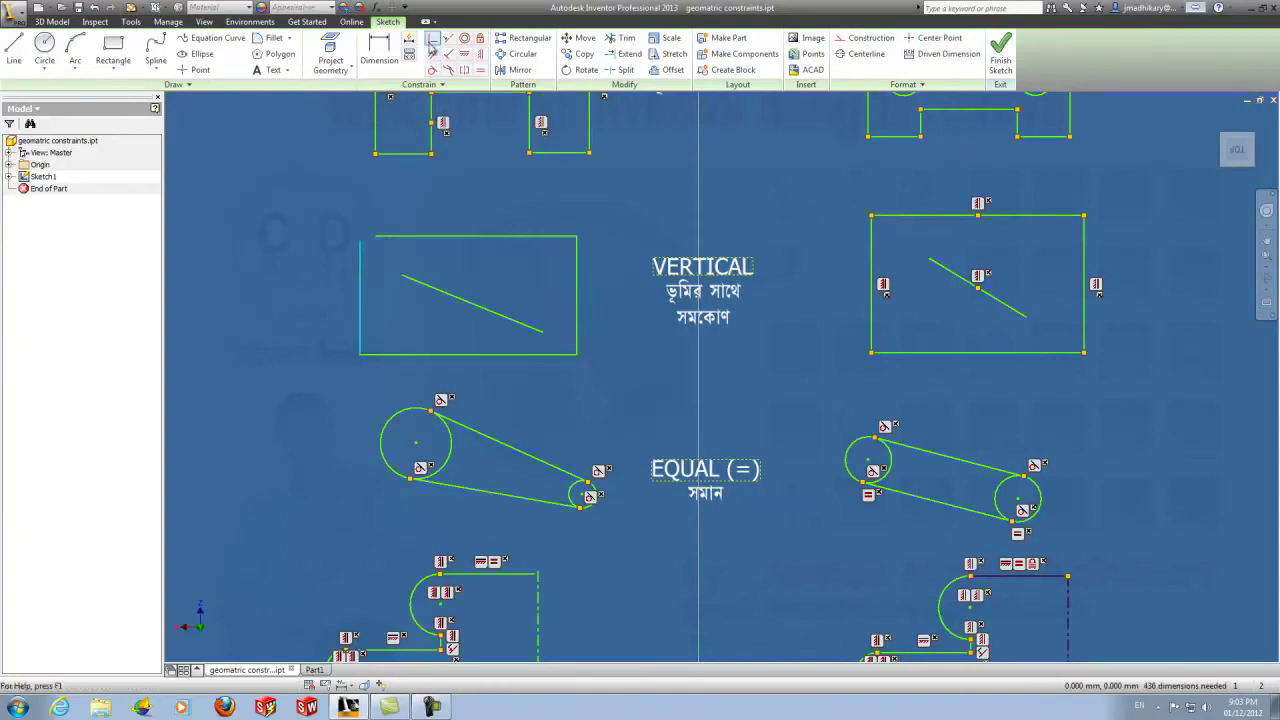
left_click(362, 240)
left_click(366, 238)
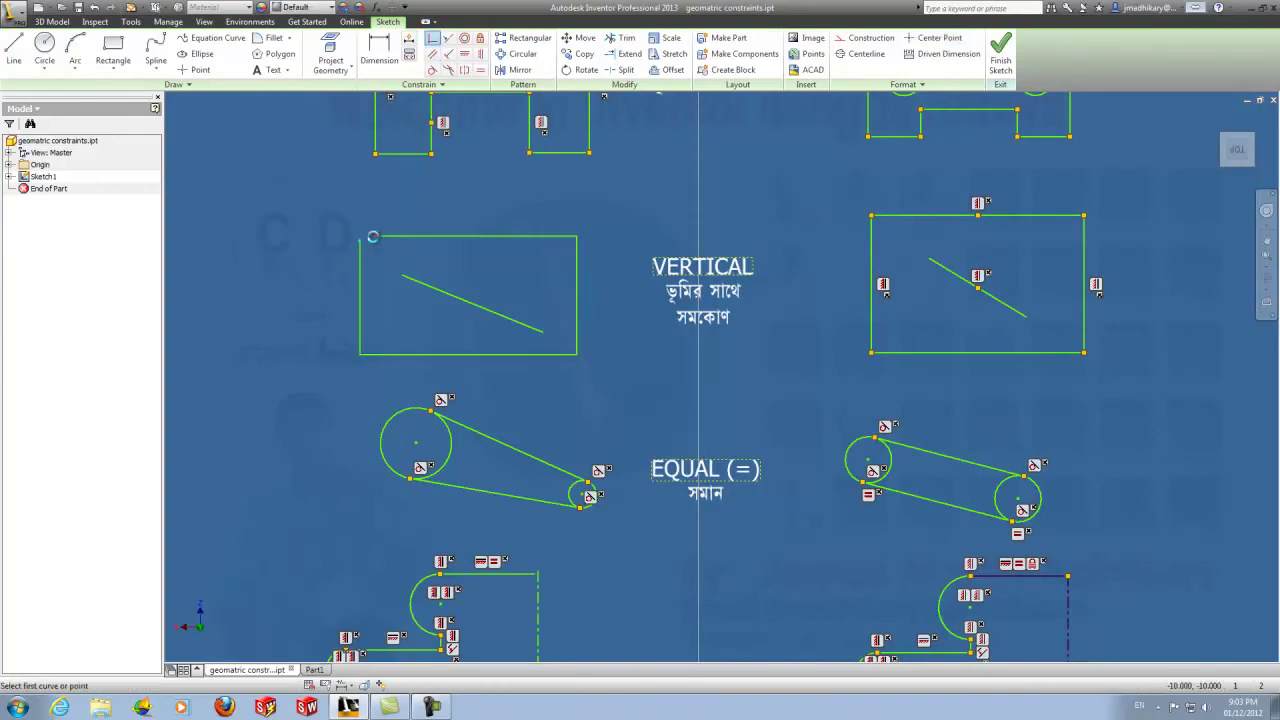
key("Escape")
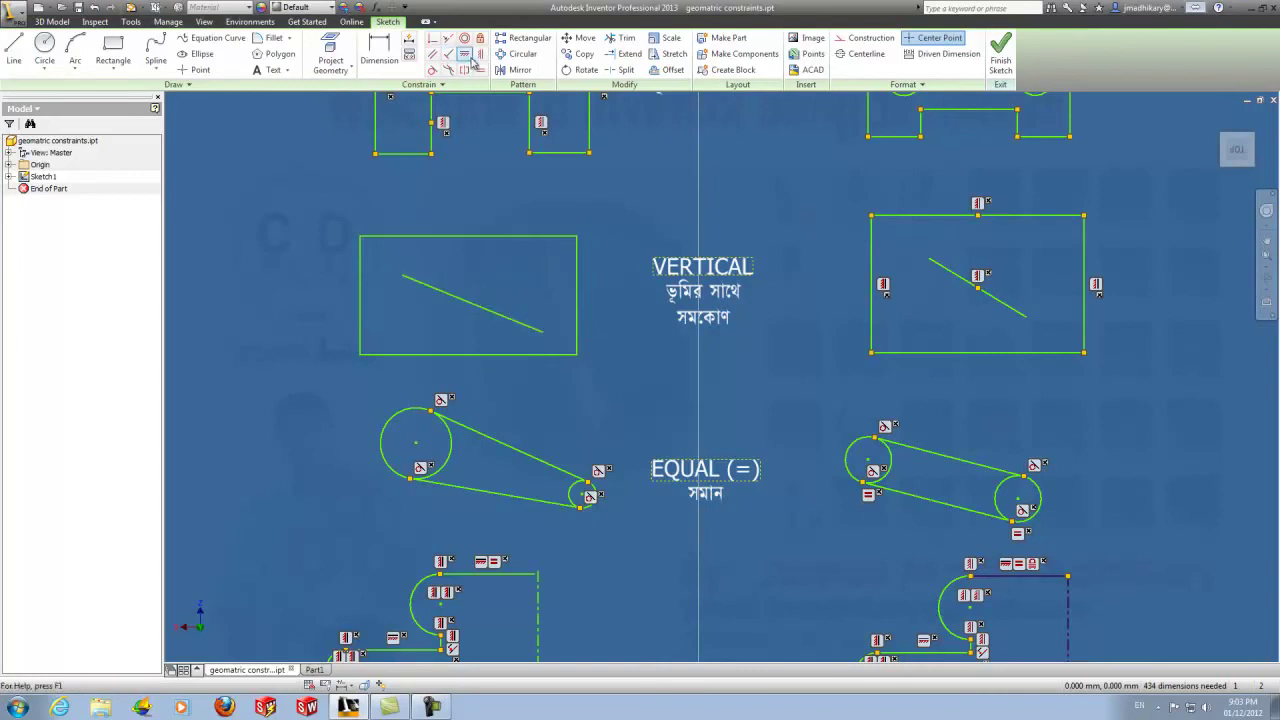
left_click(481, 53)
left_click(472, 303)
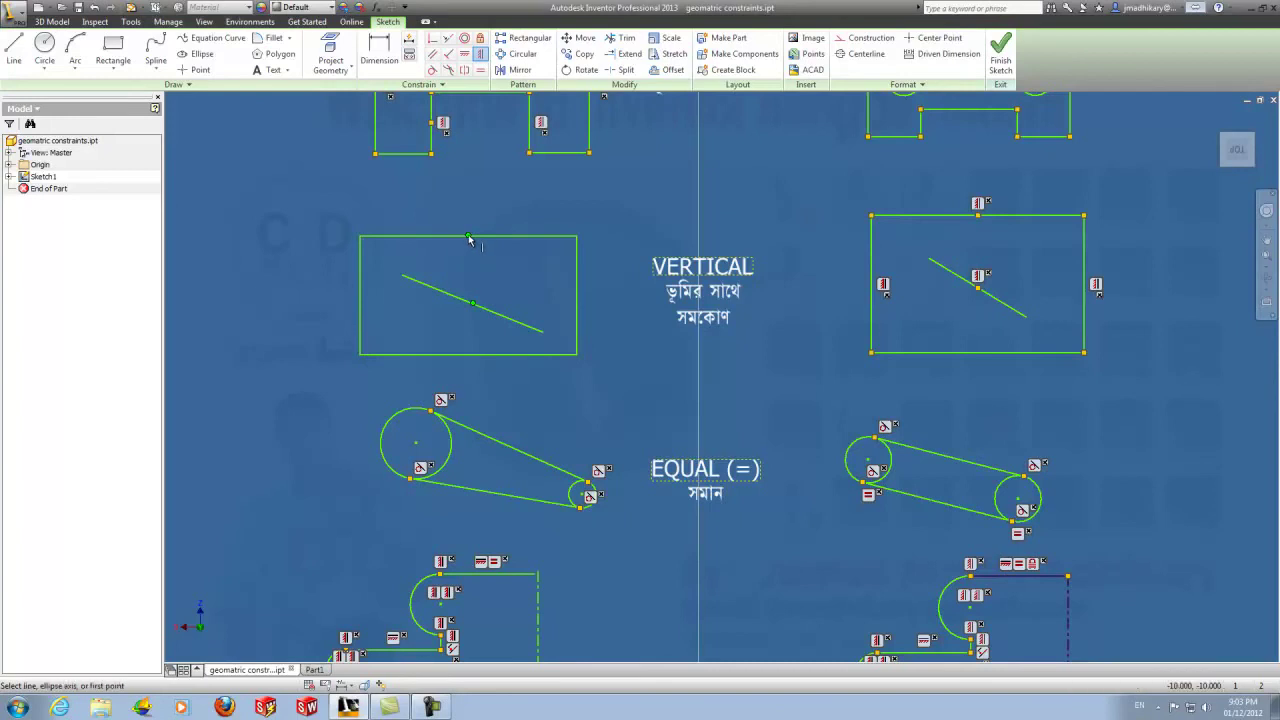
left_click(469, 237)
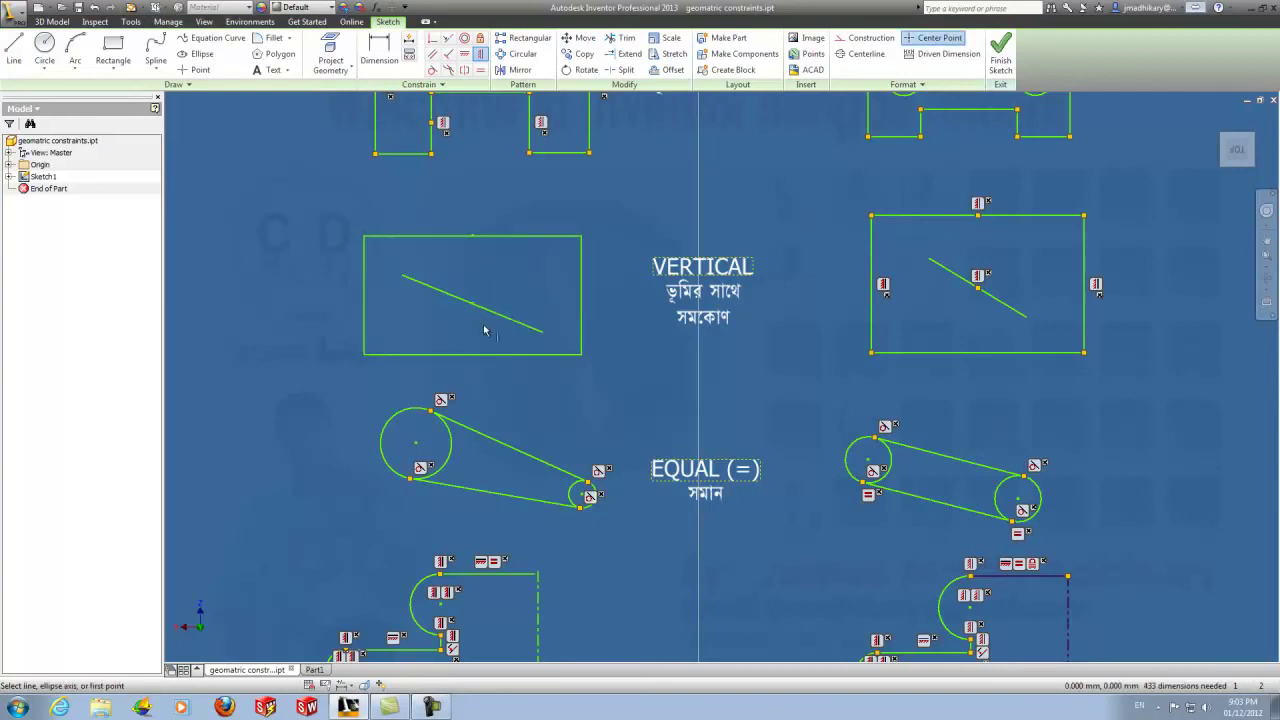
key("Escape")
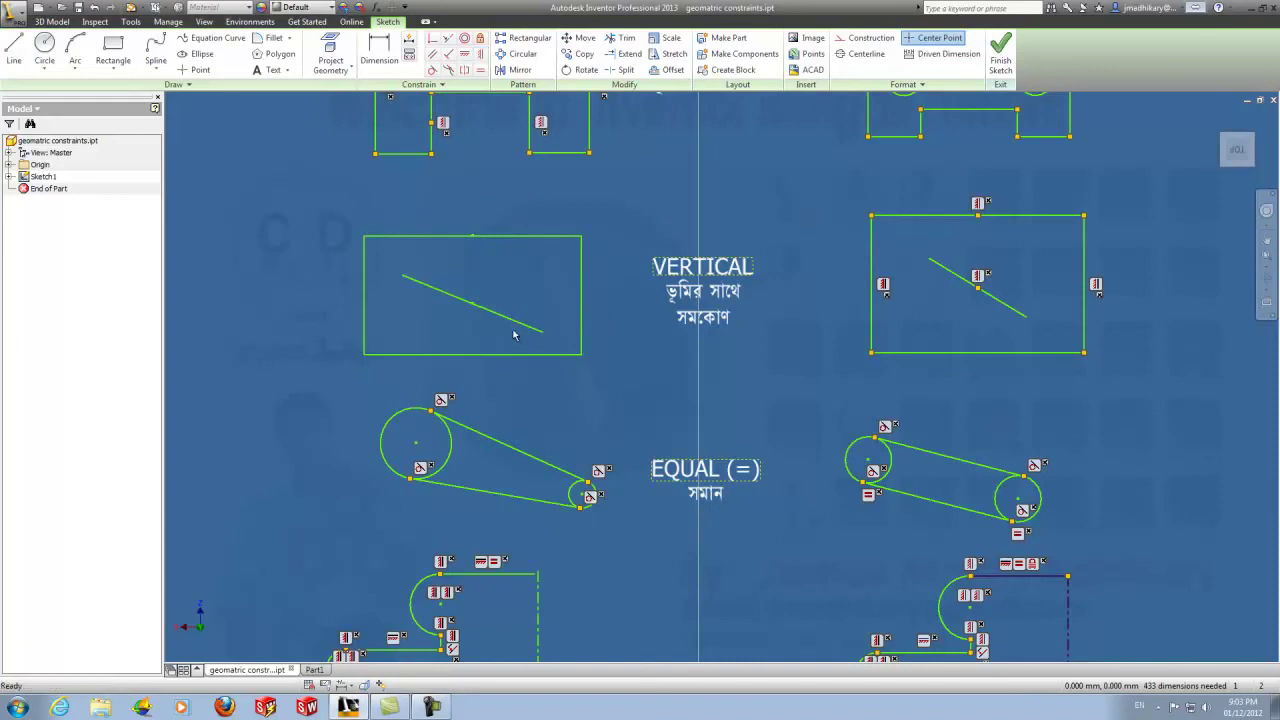
left_click_drag(527, 314, 521, 314)
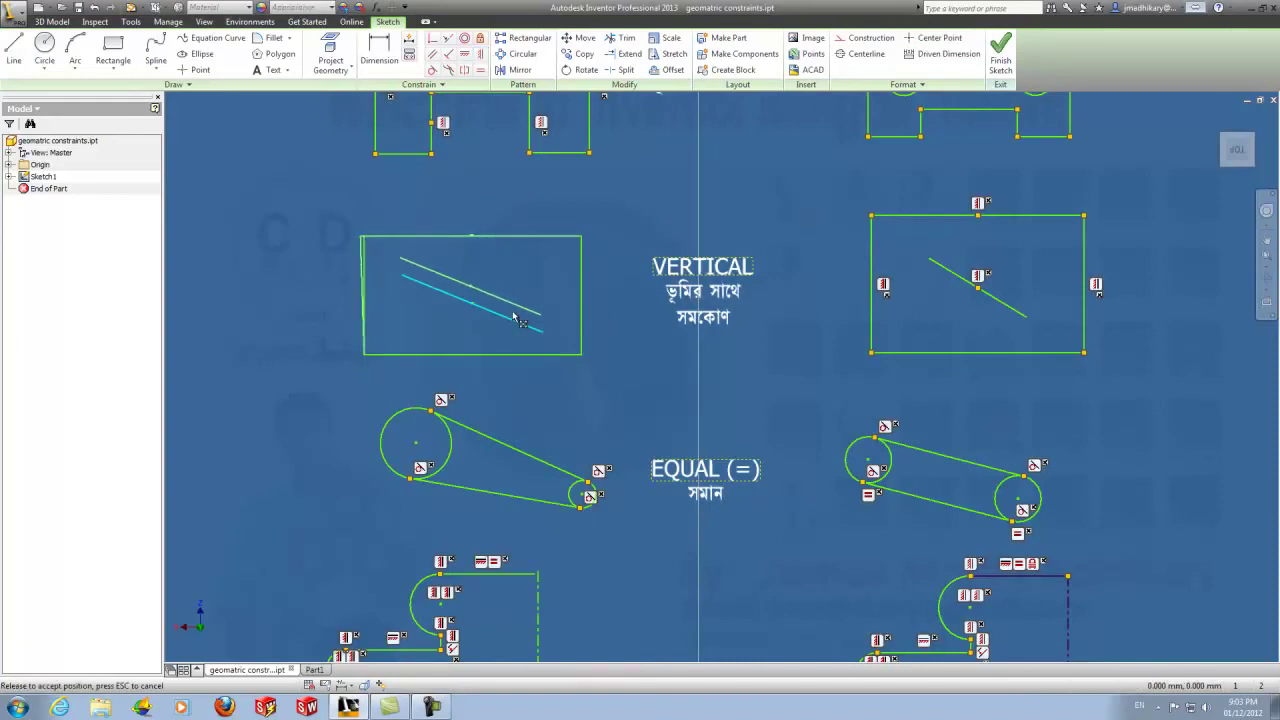
key("Escape")
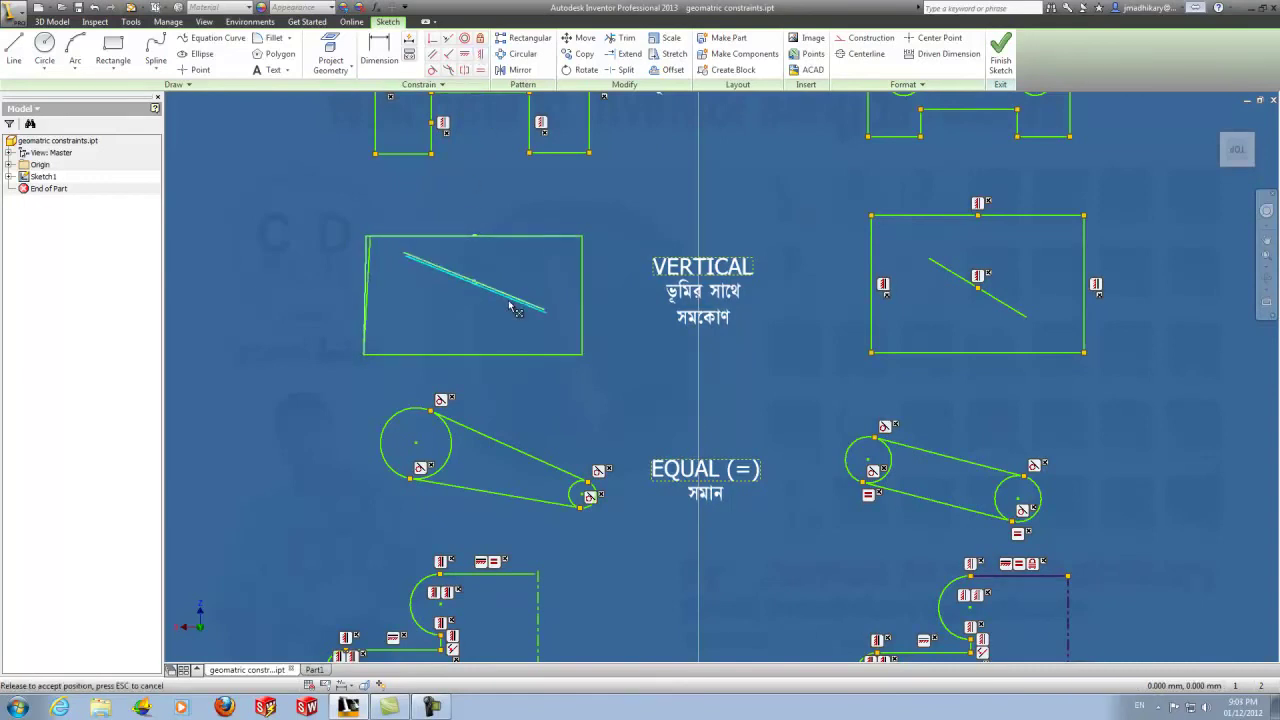
key("Escape")
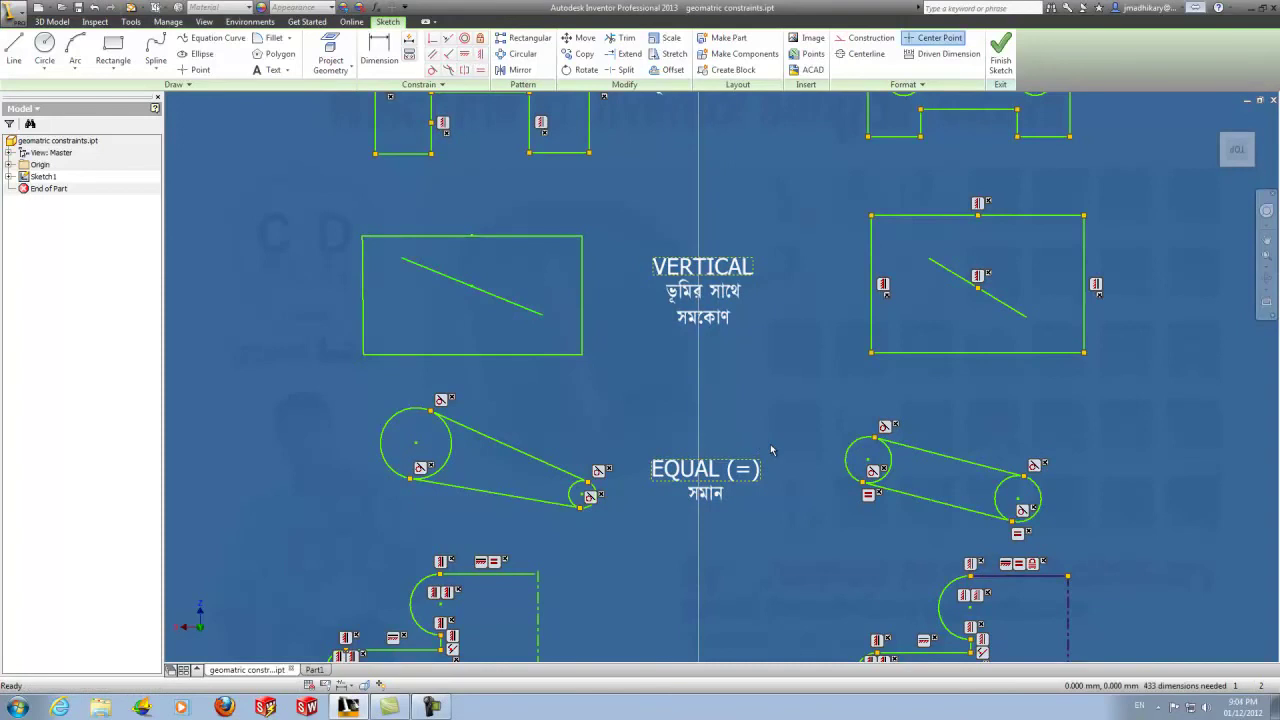
middle_click_drag(770, 440, 769, 262)
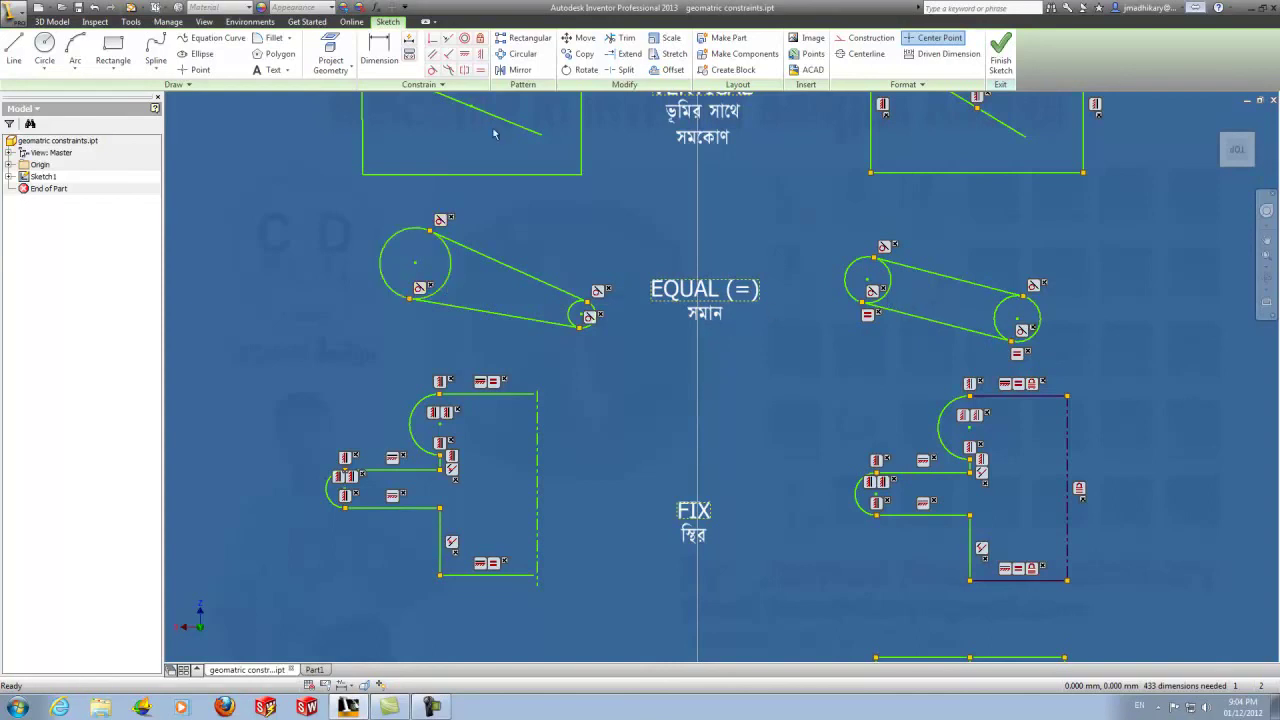
Apply Equal so the large left circle matches the small circle's size.
left_click(482, 73)
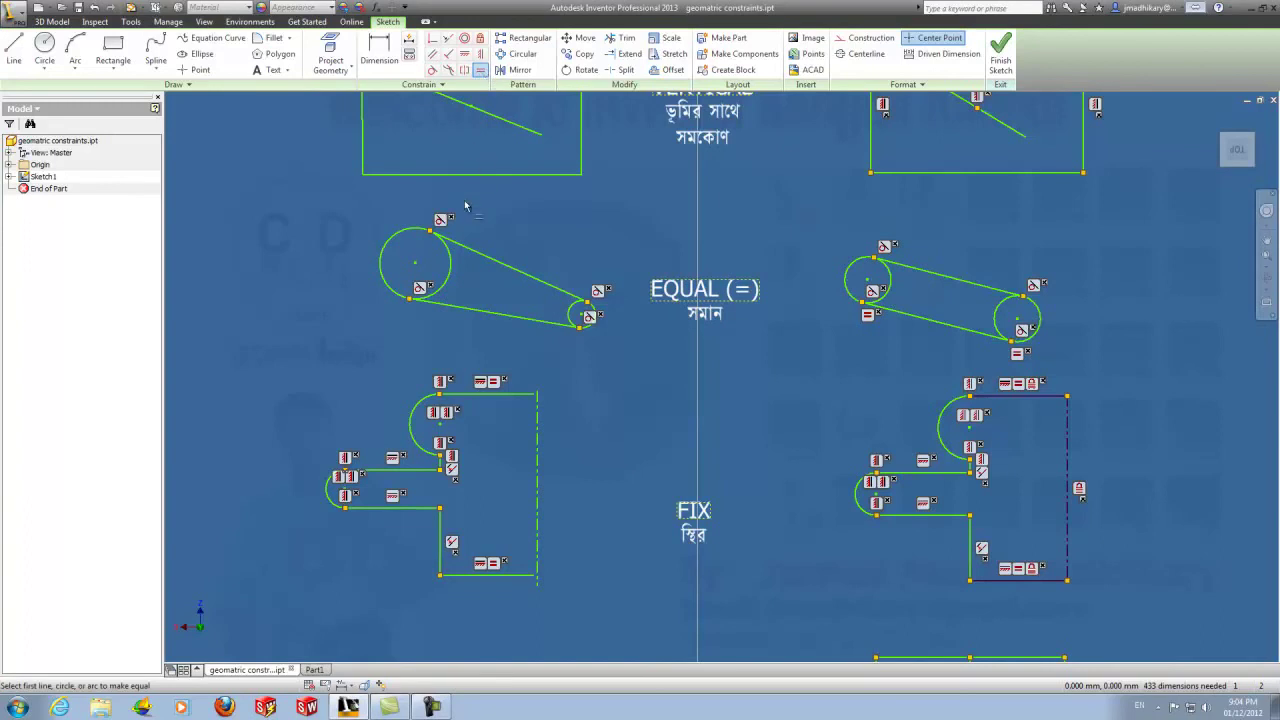
left_click(451, 280)
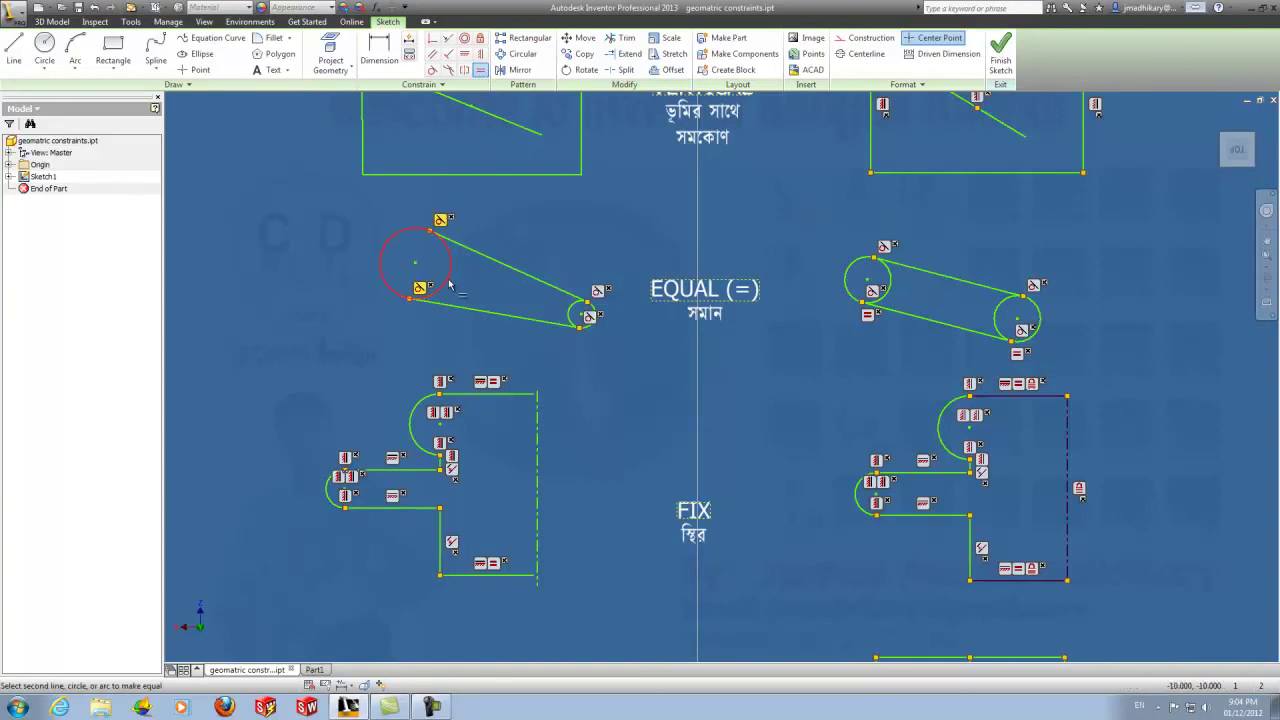
left_click(583, 318)
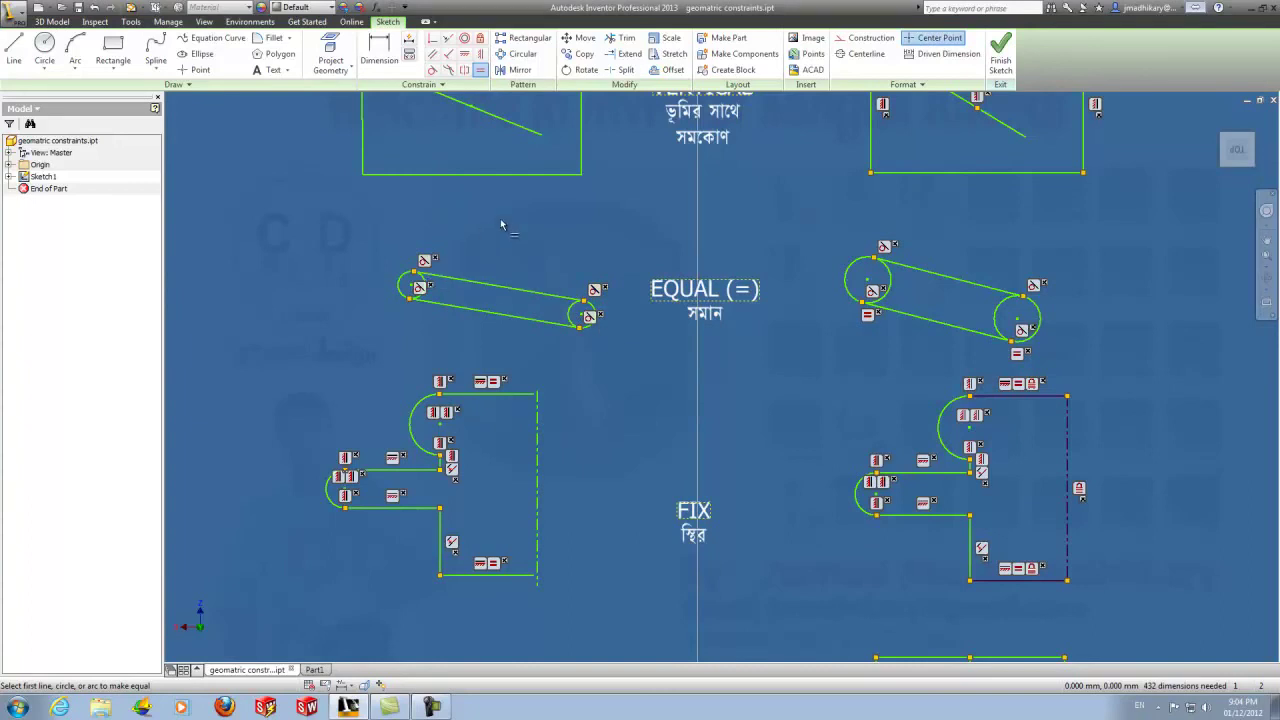
key("Escape")
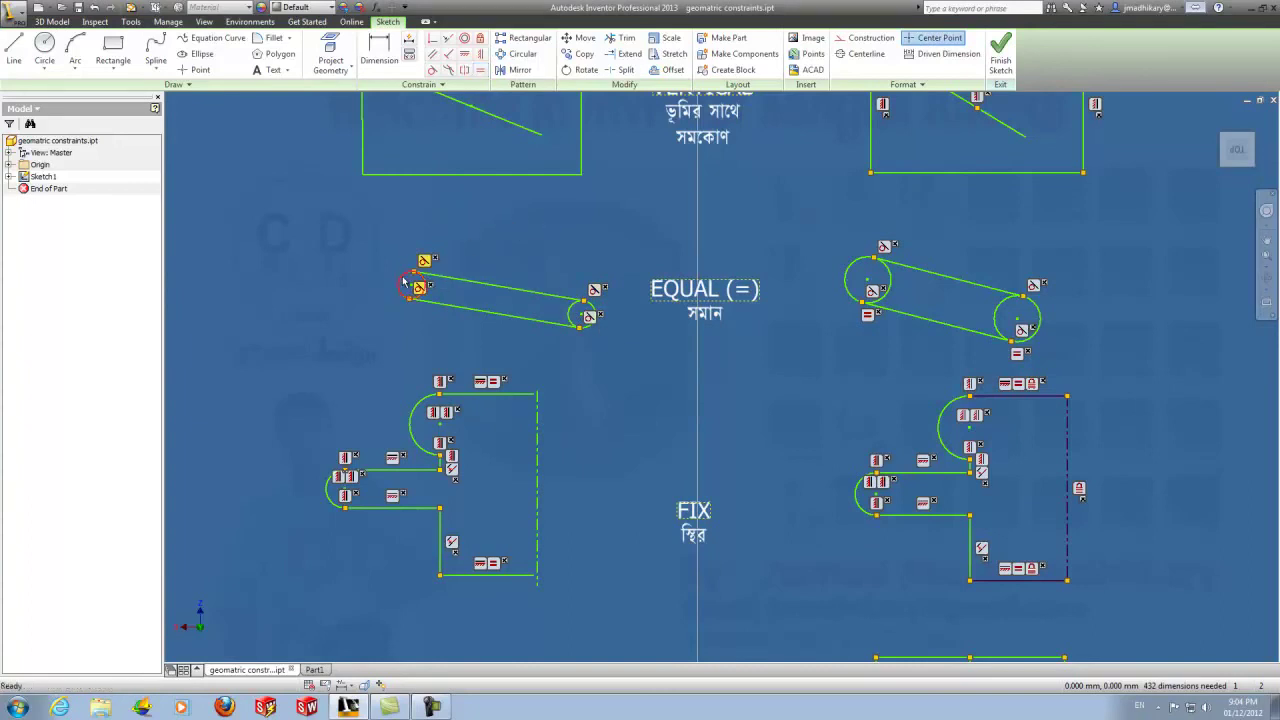
Drag the slot and a circle to confirm both circles stay equal.
left_click_drag(400, 278, 357, 233)
left_click_drag(555, 281, 486, 285)
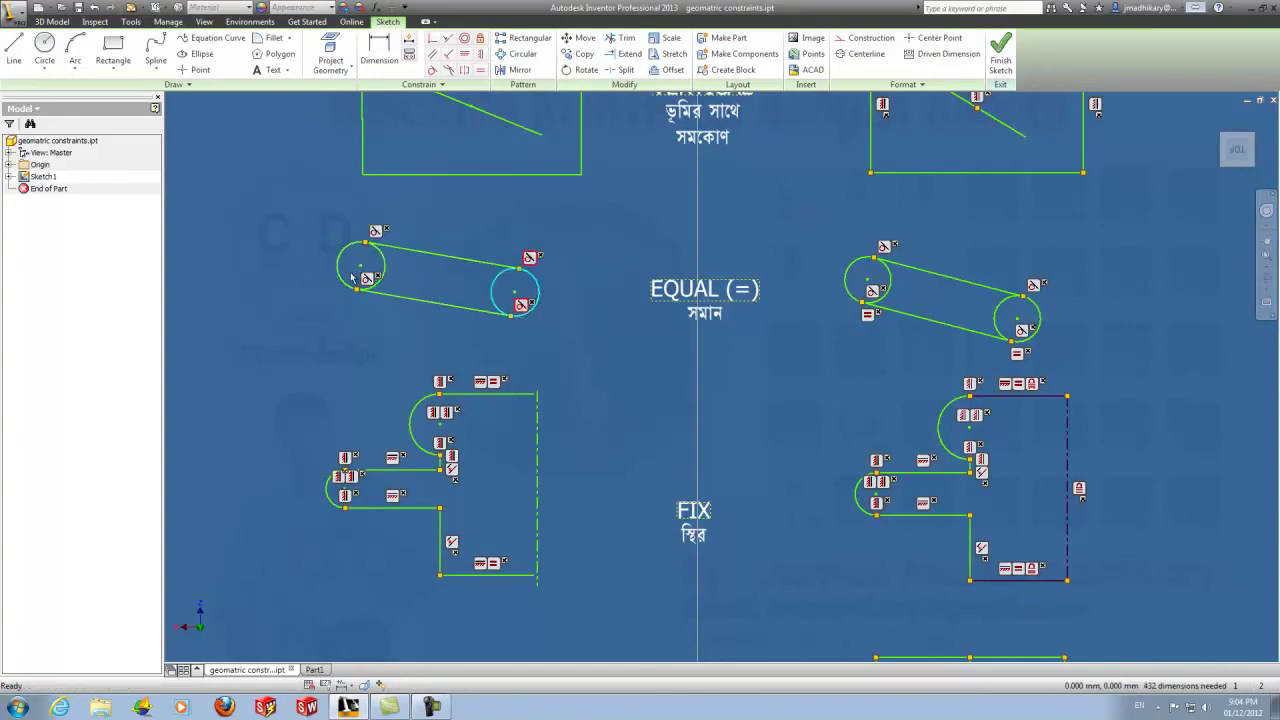
mouse_move(734, 426)
middle_mouse_down()
mouse_move(734, 343)
mouse_move(746, 401)
middle_mouse_up()
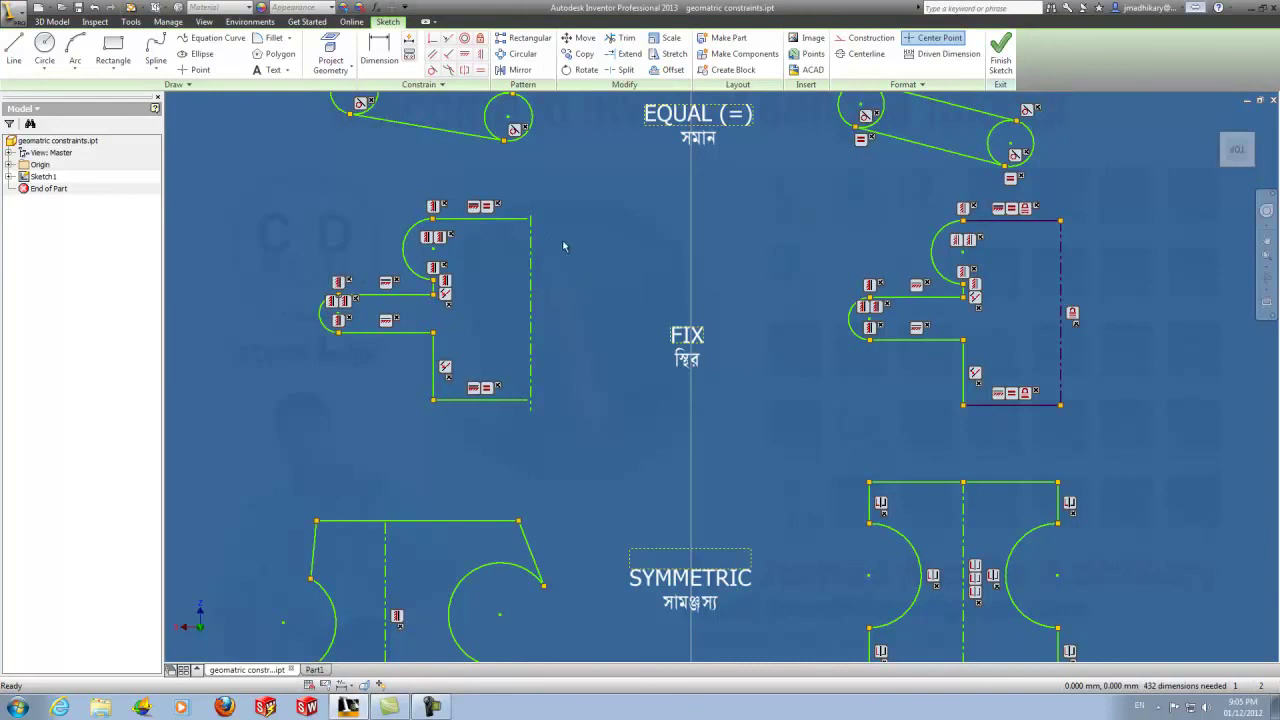
Fix the right, top and bottom lines of the left Fix shape, then toggle constraint display.
mouse_move(534, 276)
left_mouse_down()
mouse_move(546, 268)
mouse_move(533, 268)
left_mouse_up()
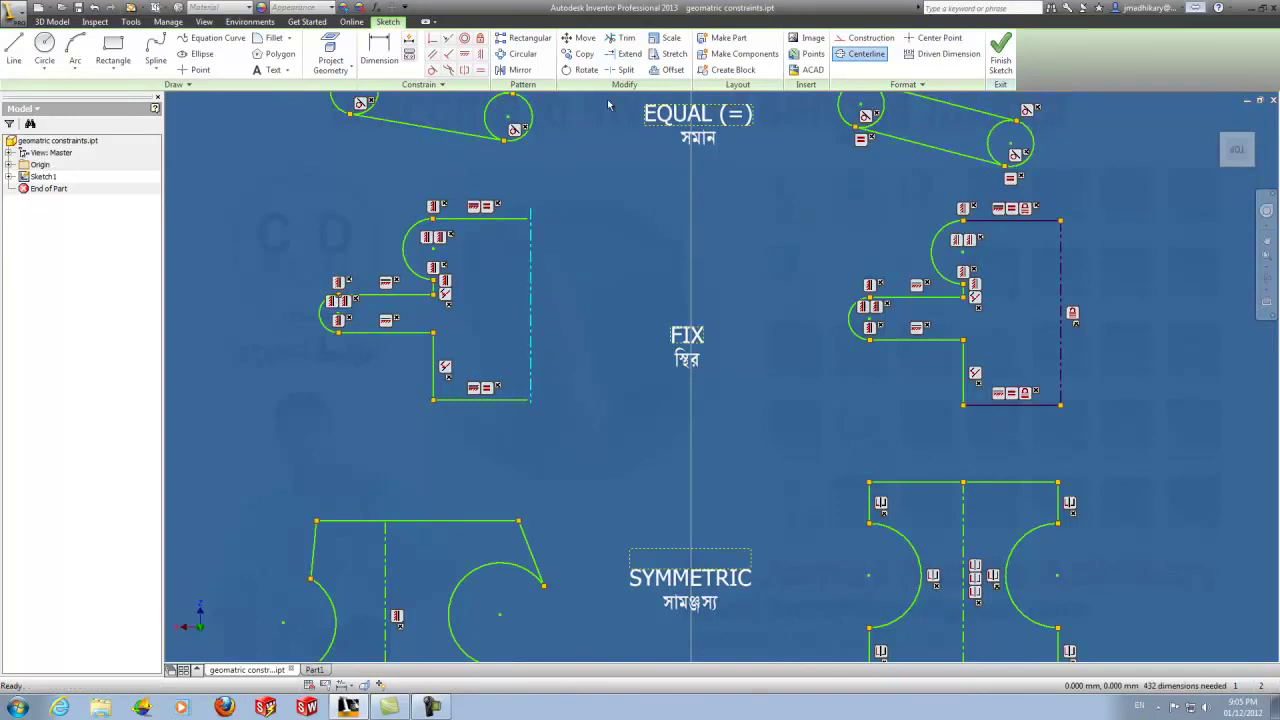
left_click(480, 42)
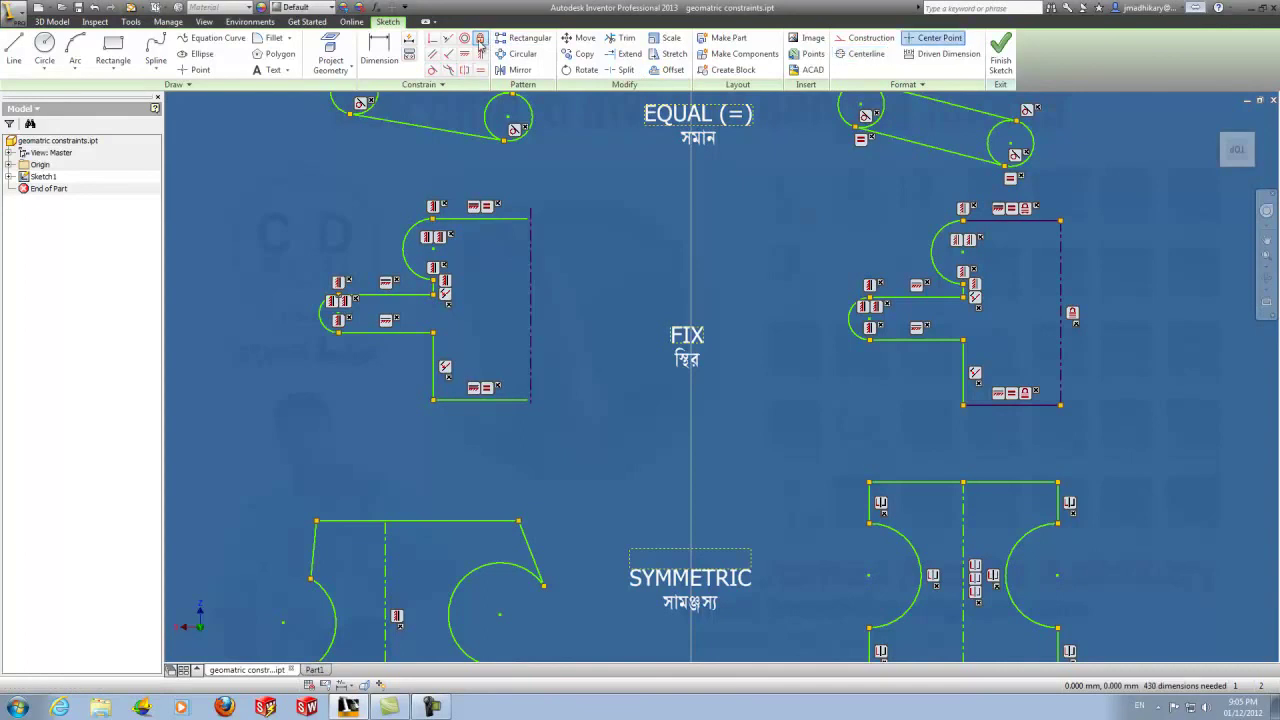
left_click(530, 287)
left_click(636, 392)
left_click(491, 221)
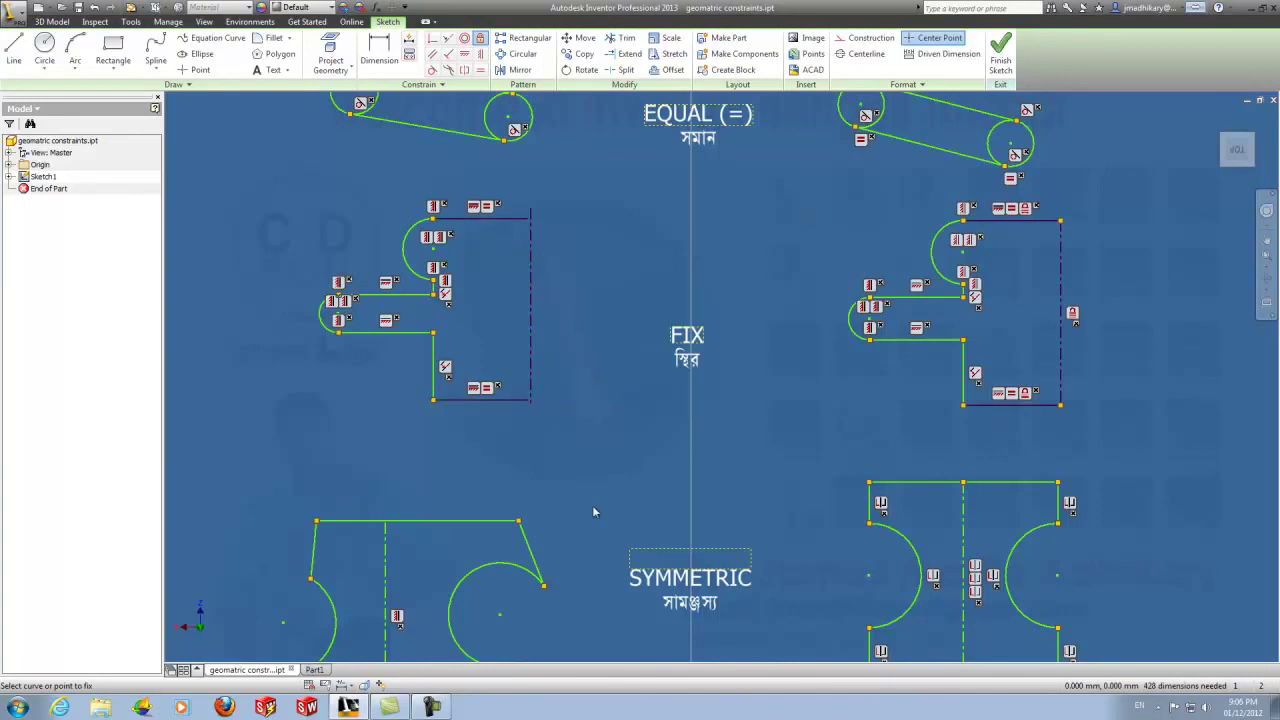
left_click(326, 685)
left_click(330, 686)
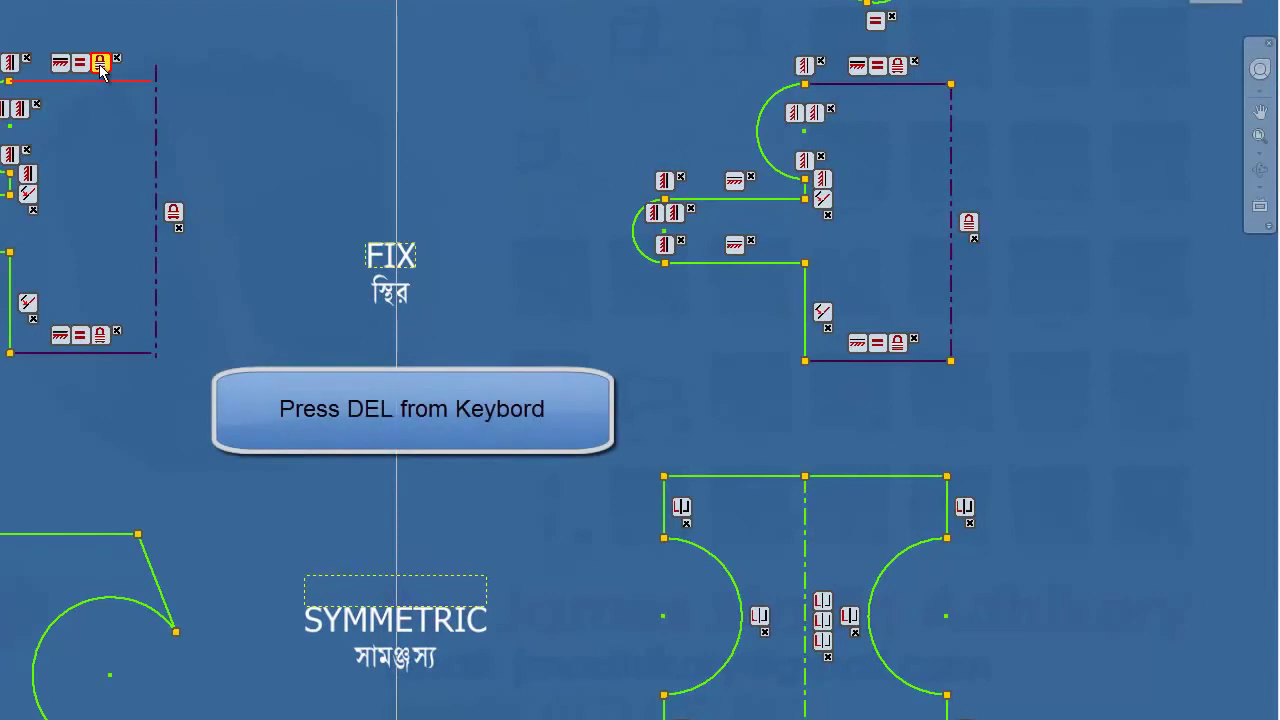
Delete the Fix constraints on the top, bottom and right lines, then drag the freed line.
left_click(101, 64)
key("Delete")
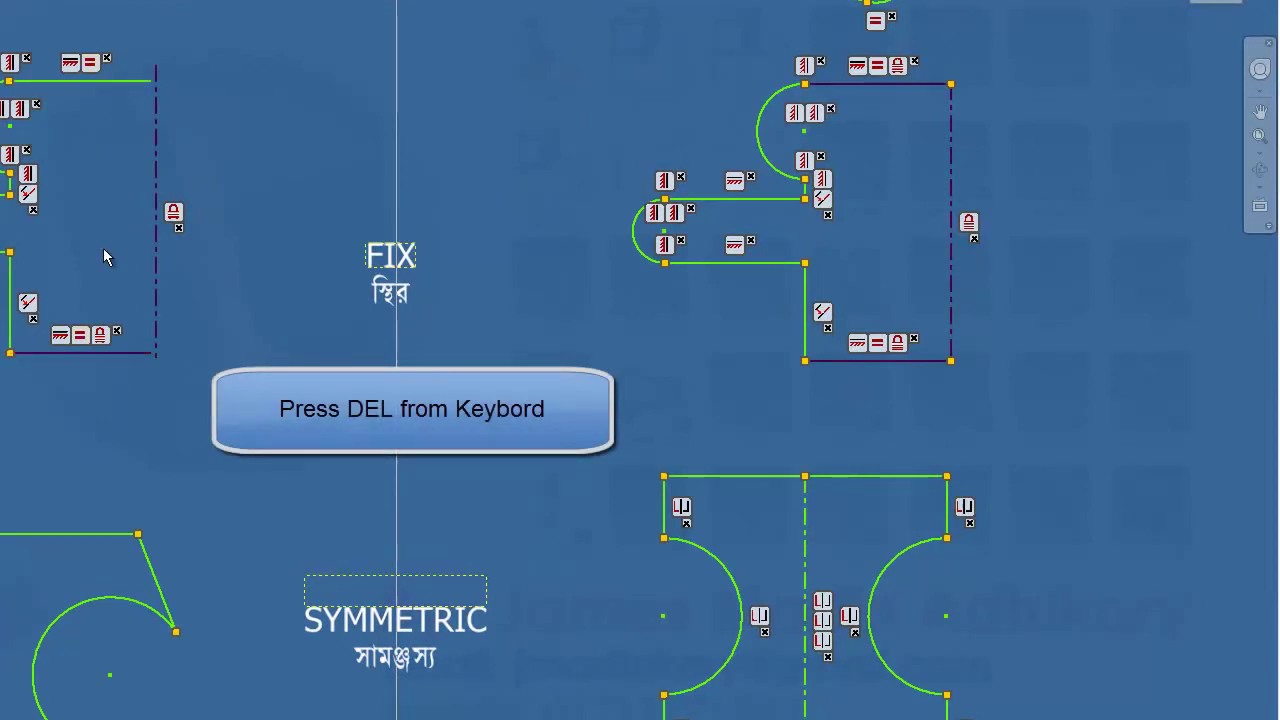
left_click(101, 336)
key("Delete")
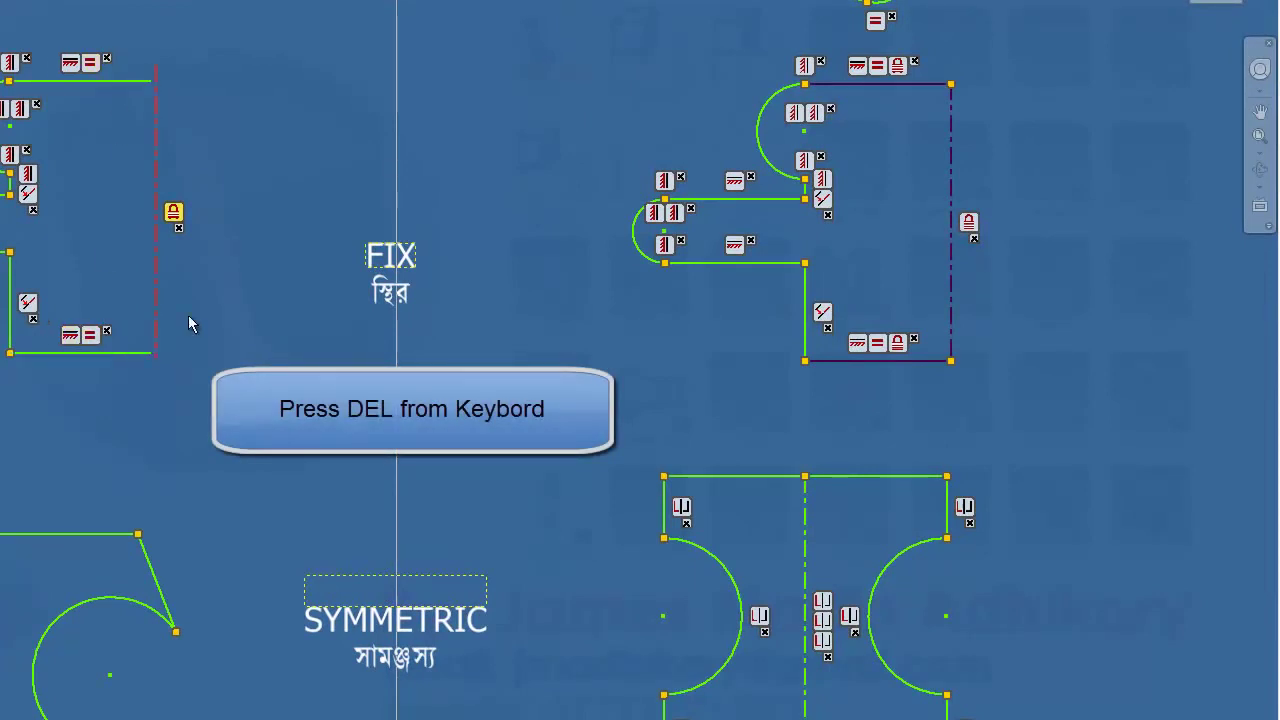
left_click(173, 213)
key("Delete")
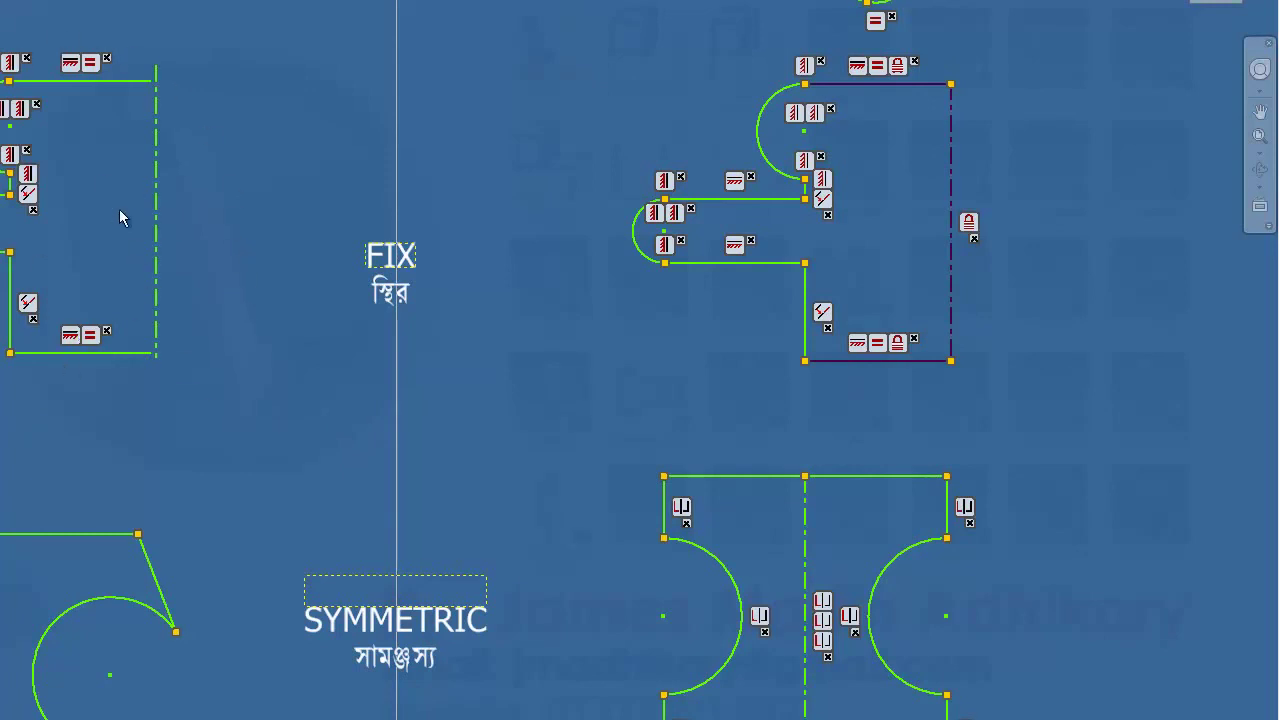
left_click_drag(155, 194, 190, 200)
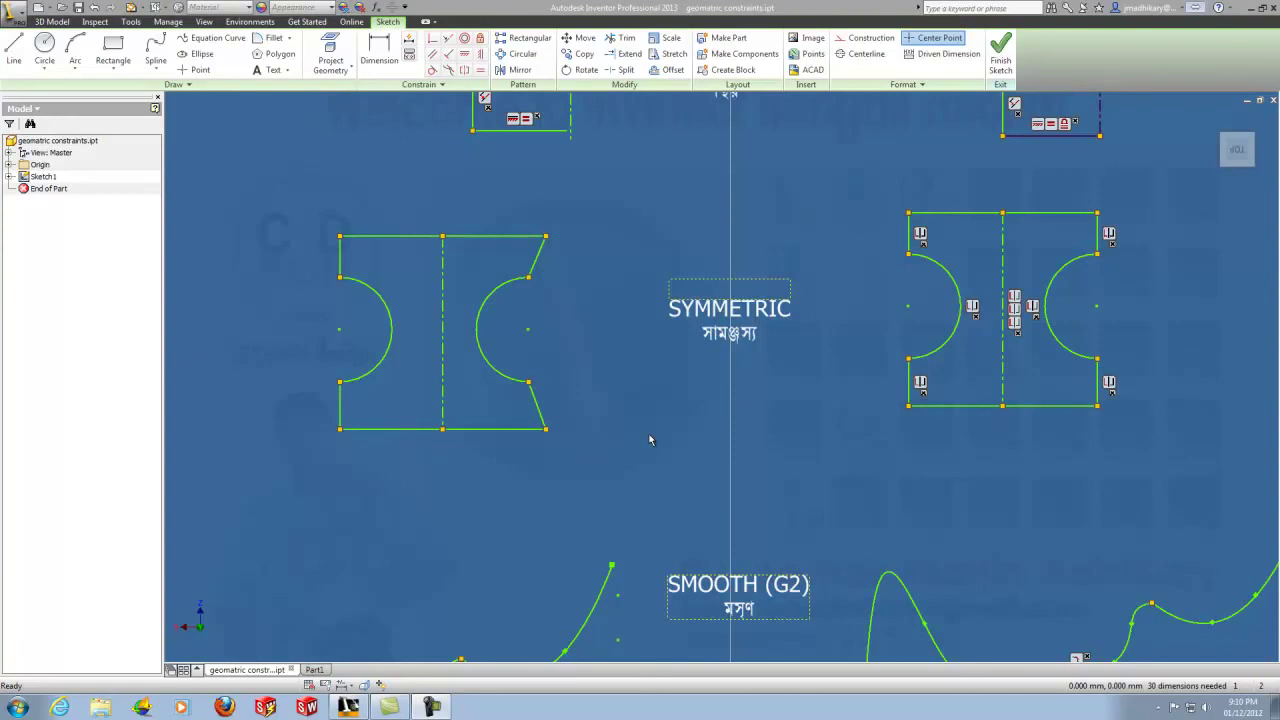
Mirror the right slanted line and left vertical line across the dashed centerline.
left_click(444, 291)
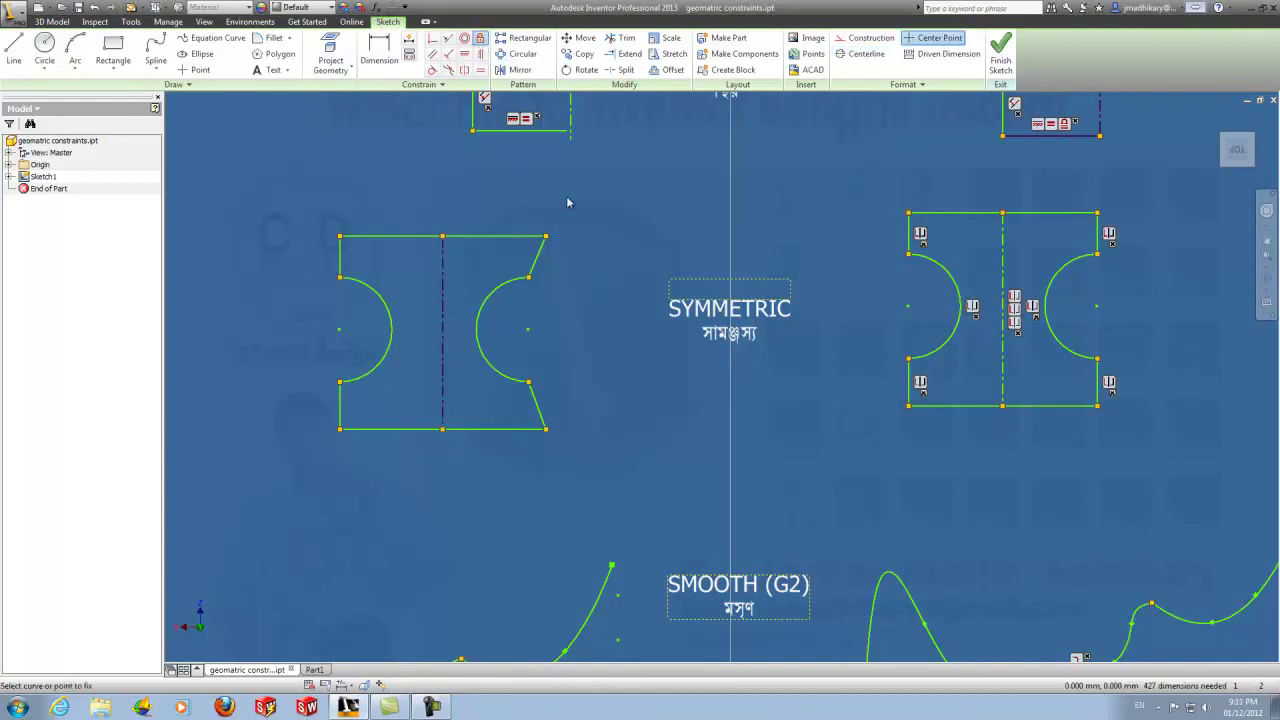
left_click(464, 71)
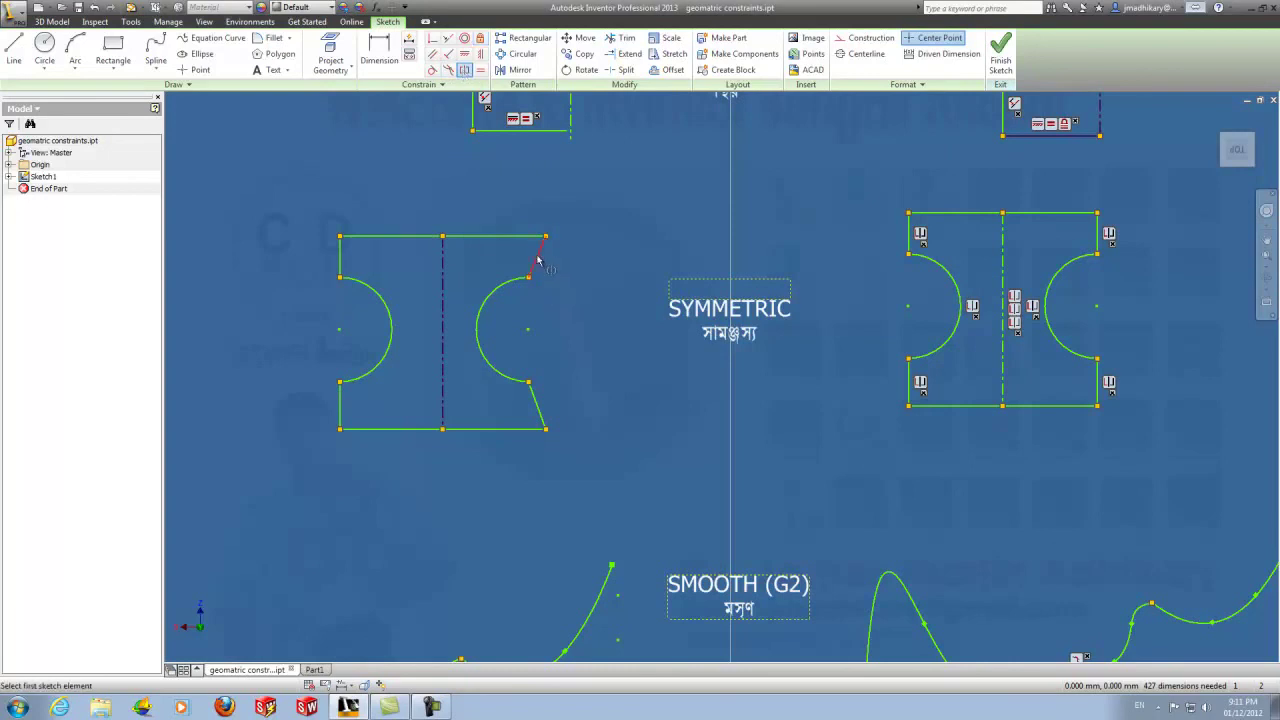
left_click(537, 260)
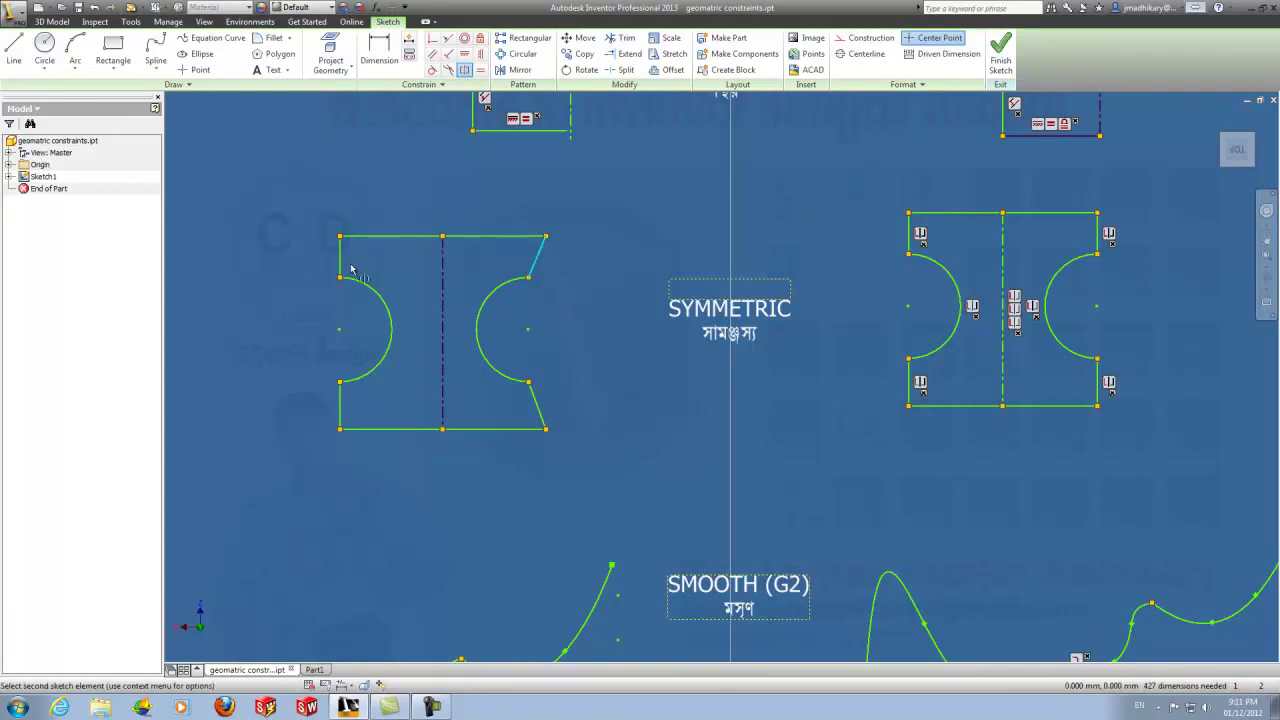
left_click(342, 268)
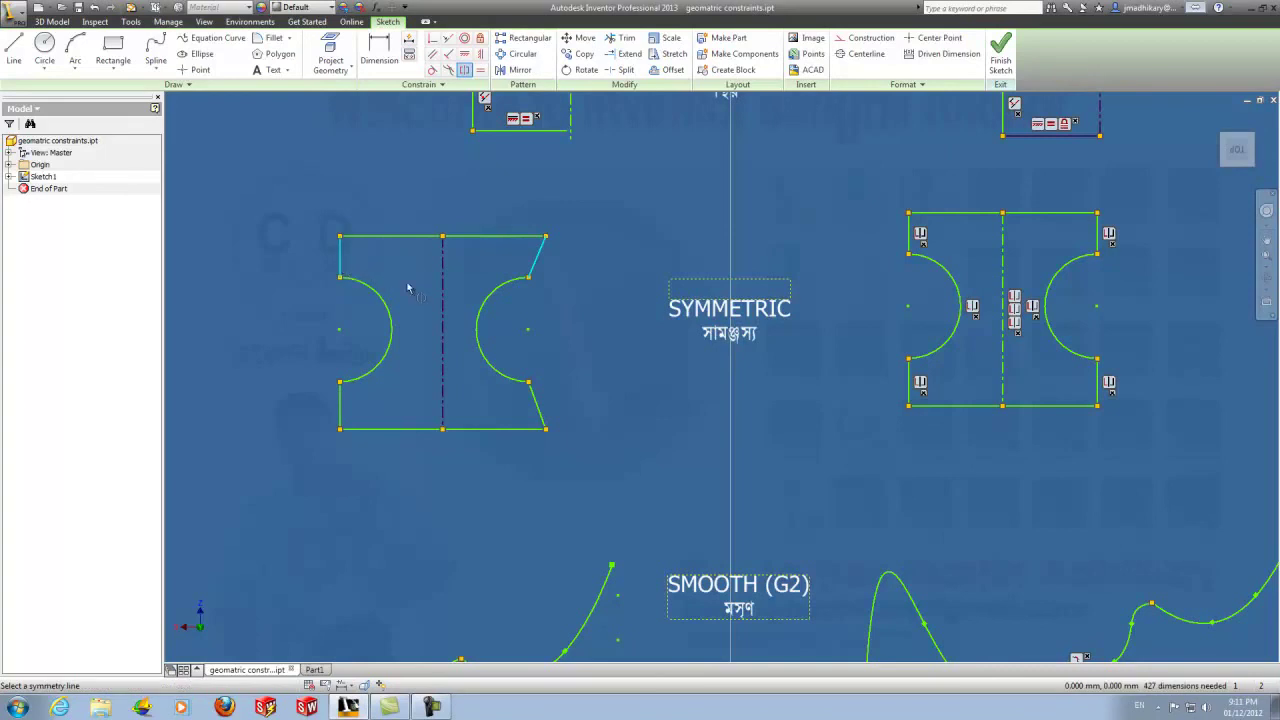
left_click(443, 290)
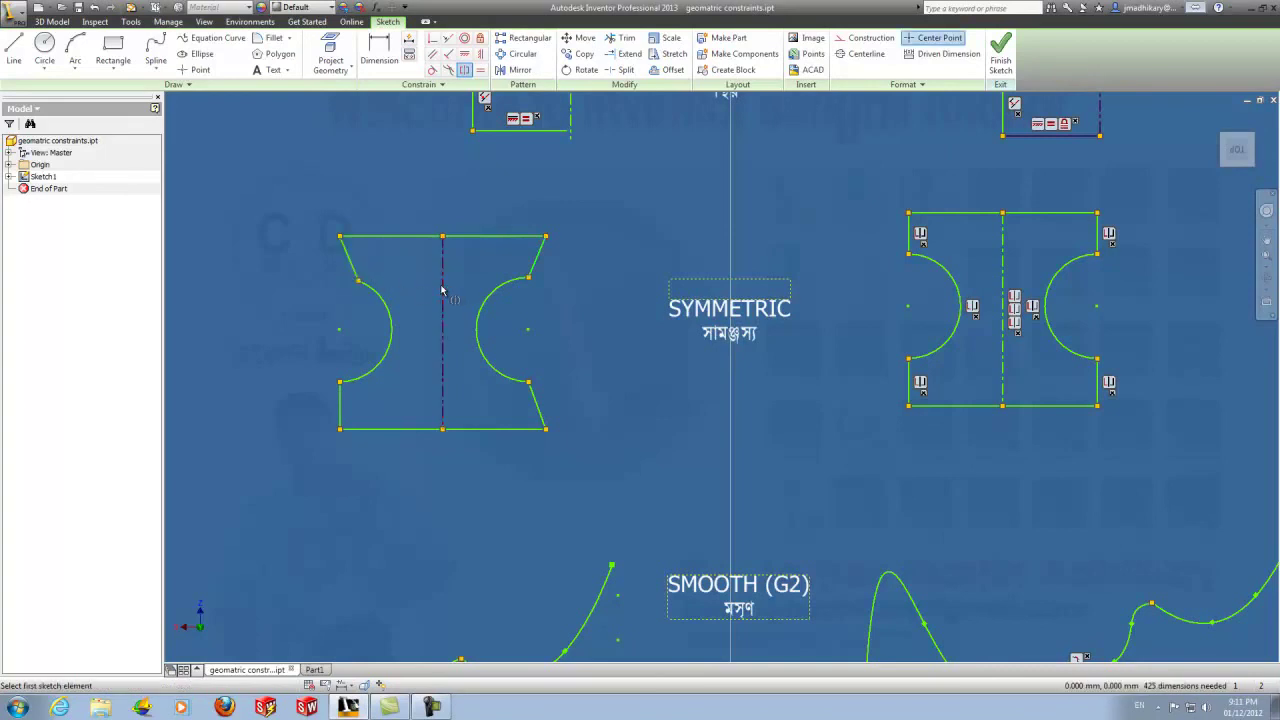
Make the arcs and lower vertical lines symmetric, then set the upper-right slanted line vertical.
left_click(487, 305)
left_click(386, 310)
left_click(443, 375)
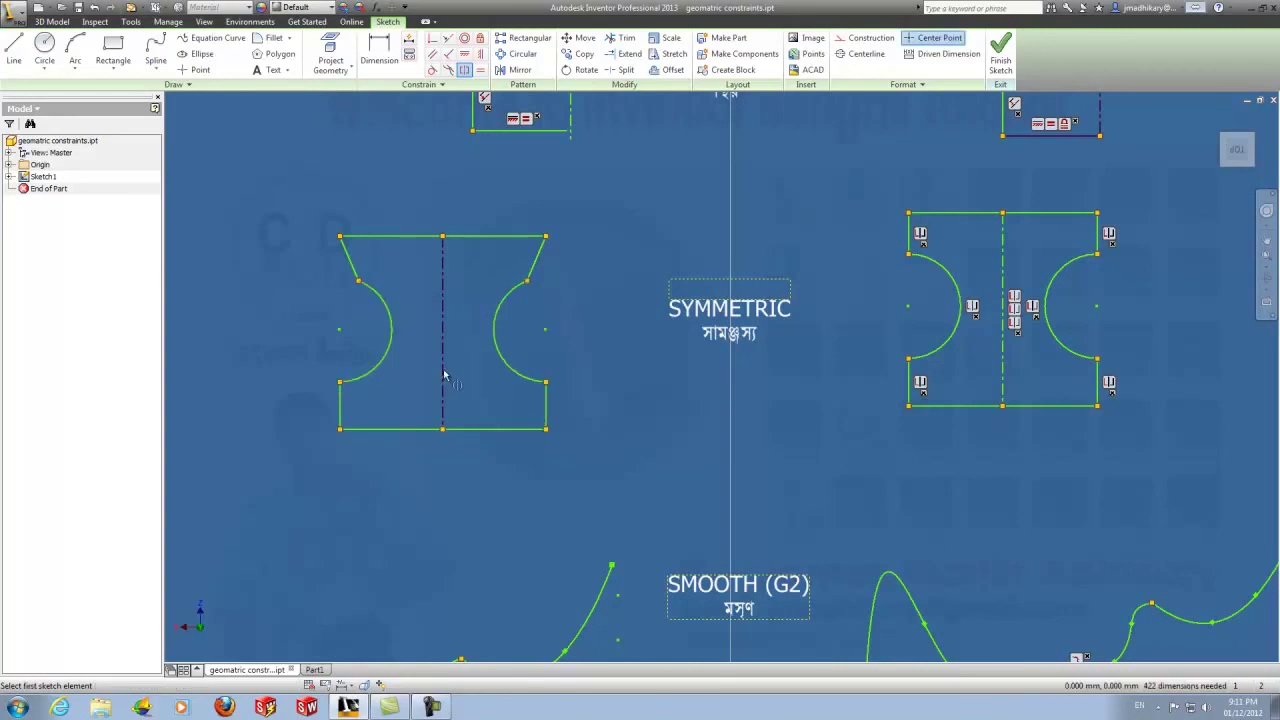
left_click(546, 405)
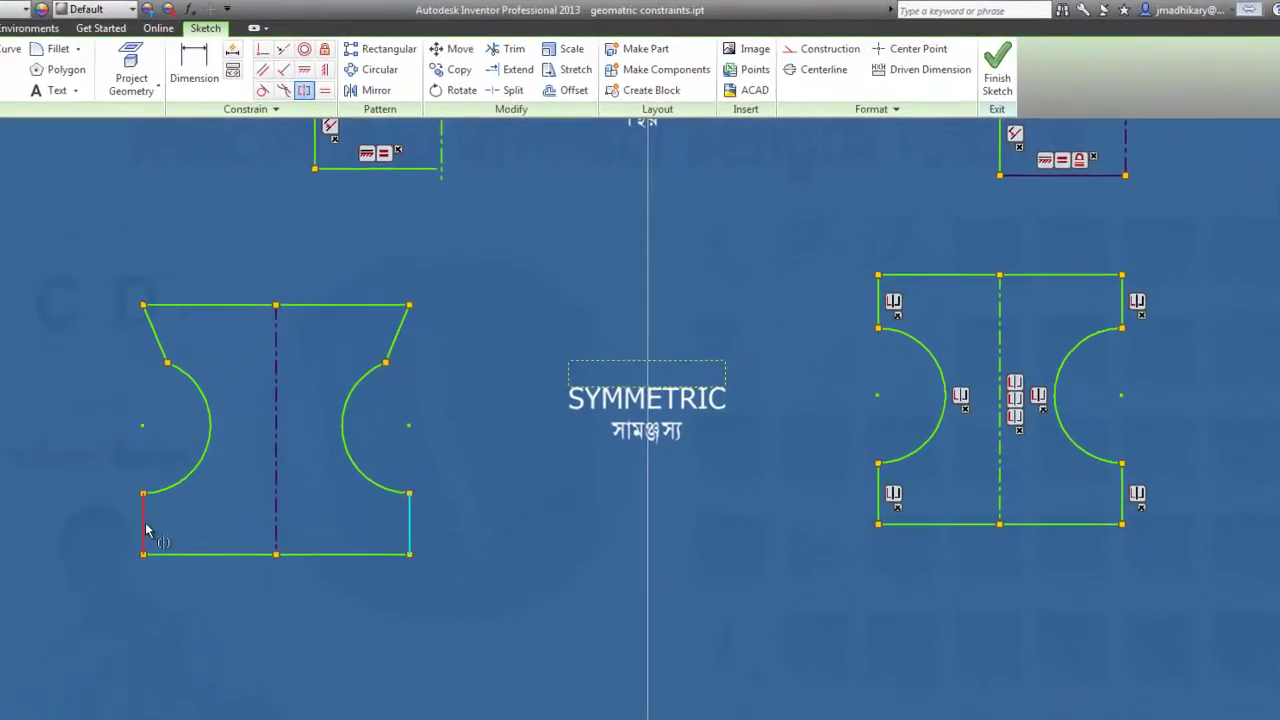
left_click(145, 530)
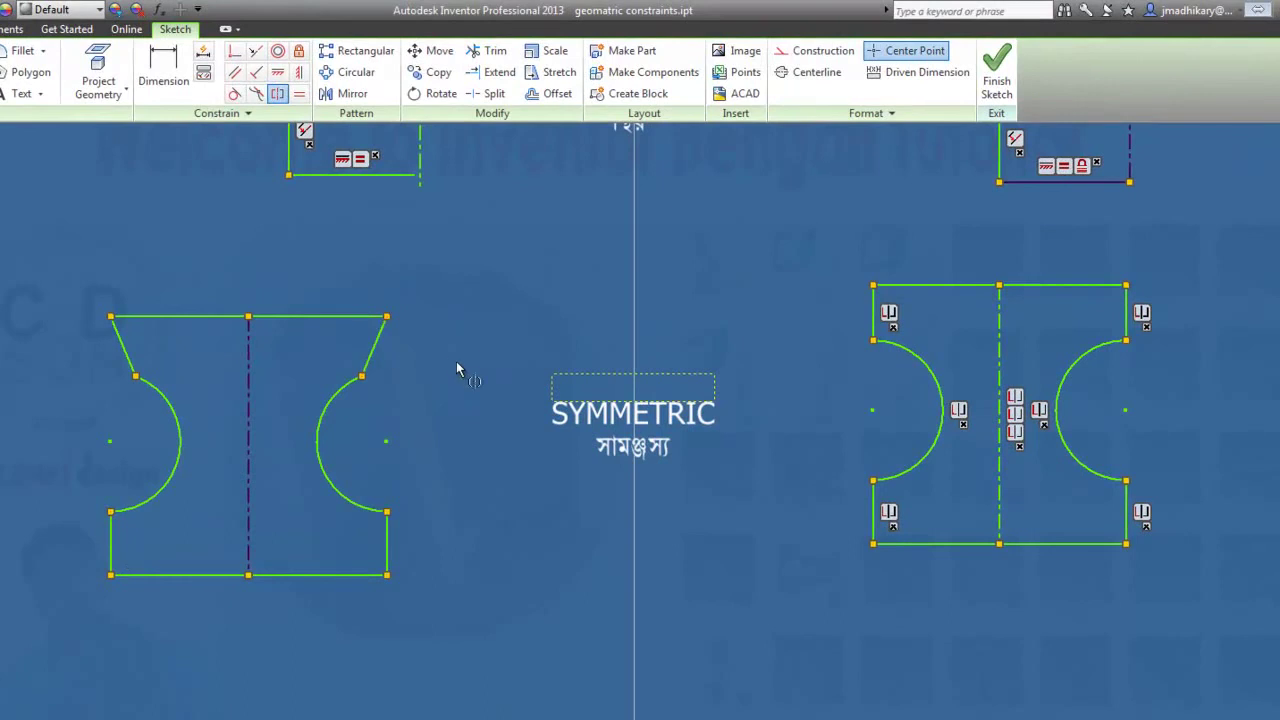
key("Escape")
left_click(299, 72)
left_click(372, 361)
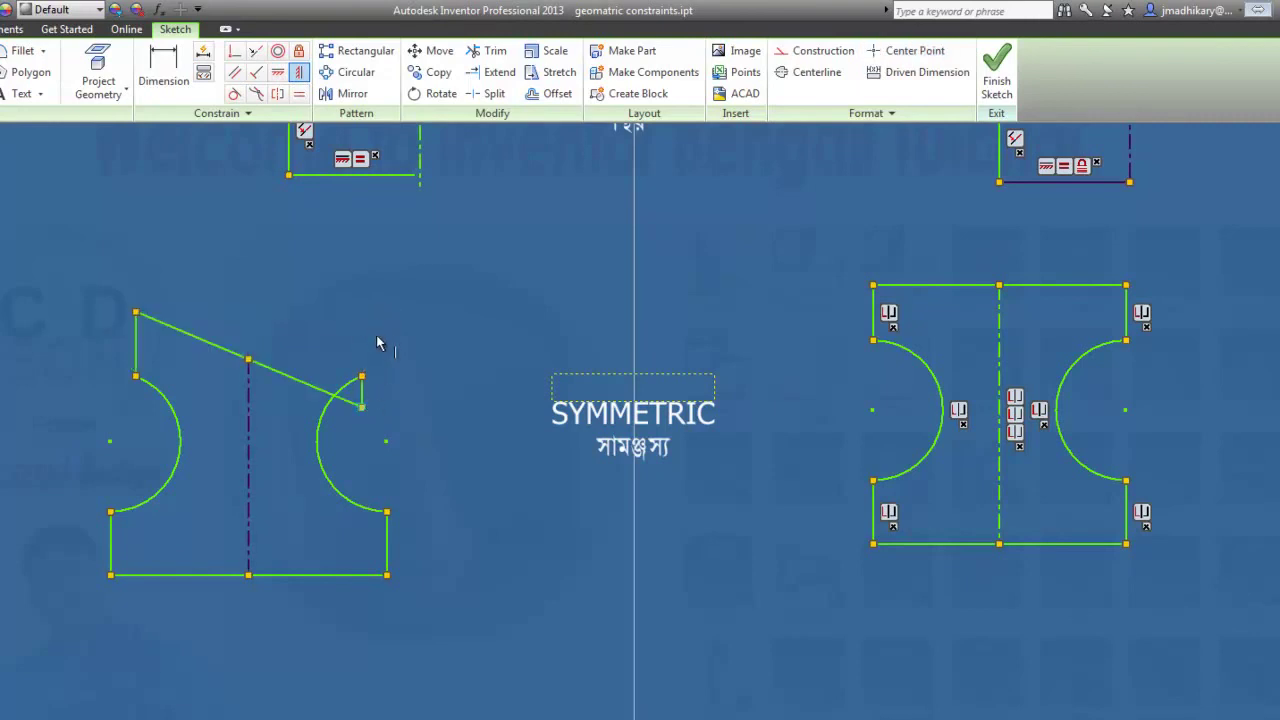
Undo the last constraint and drag the left profile to test its symmetry.
key("ctrl+z")
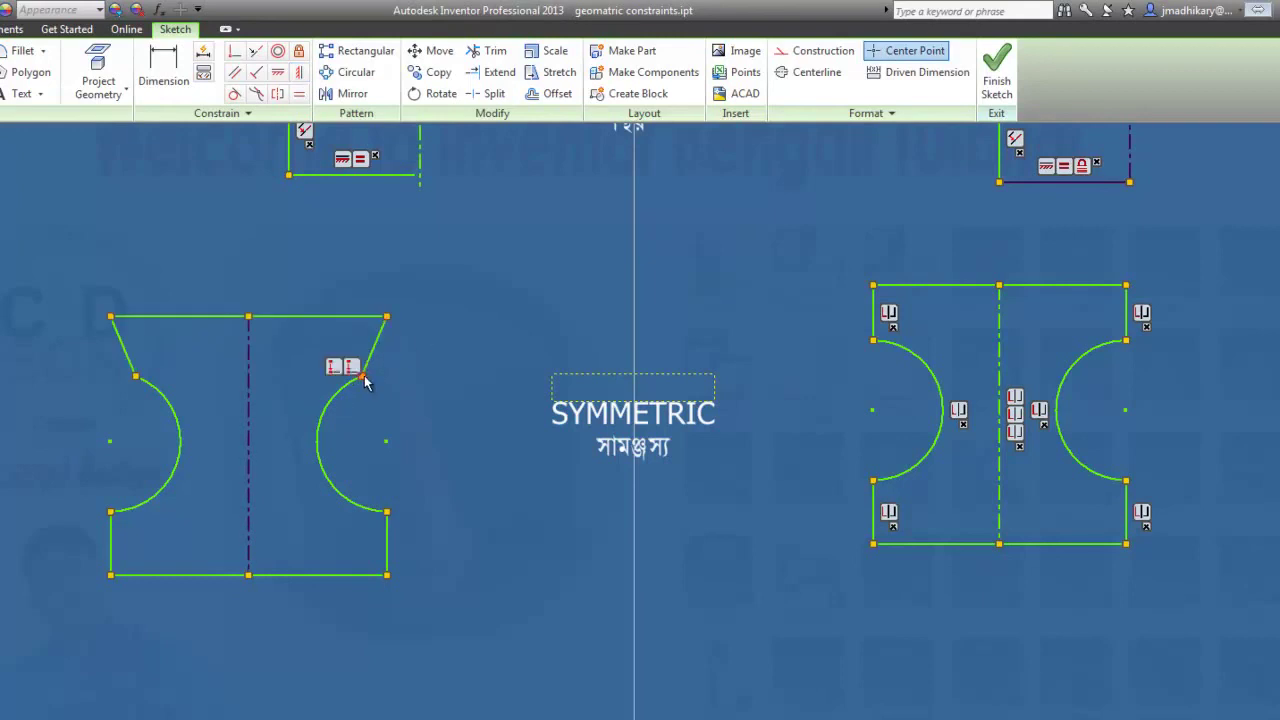
mouse_move(365, 378)
left_mouse_down()
mouse_move(372, 327)
mouse_move(375, 340)
left_mouse_up()
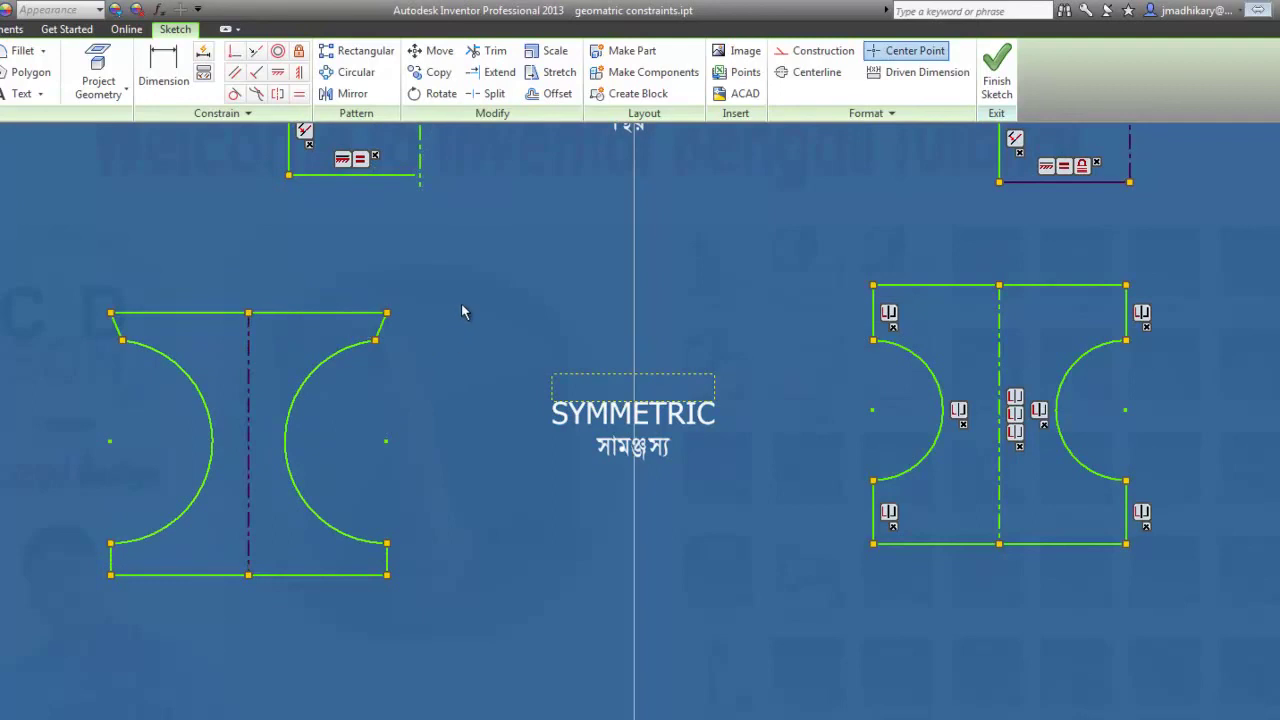
left_click_drag(380, 318, 375, 307)
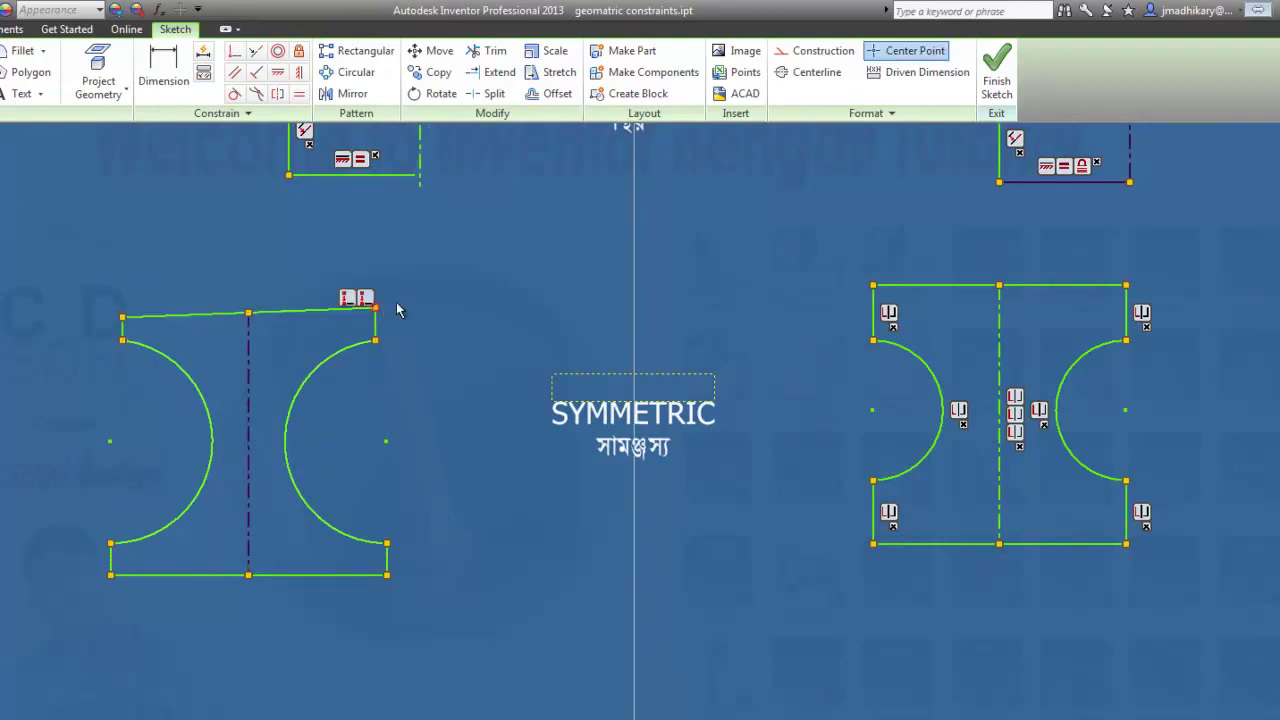
Make the left profile's top line horizontal and constrain its top-left corner point.
left_click(166, 316)
left_click(274, 74)
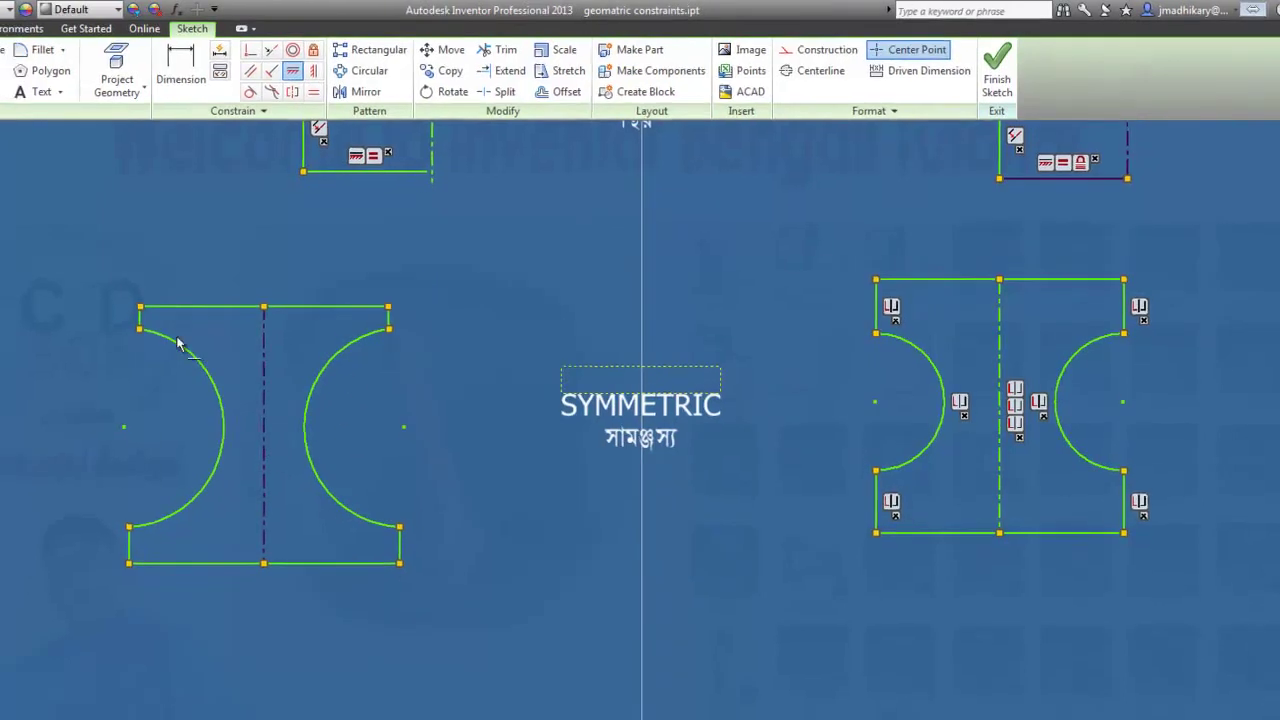
left_click(316, 263)
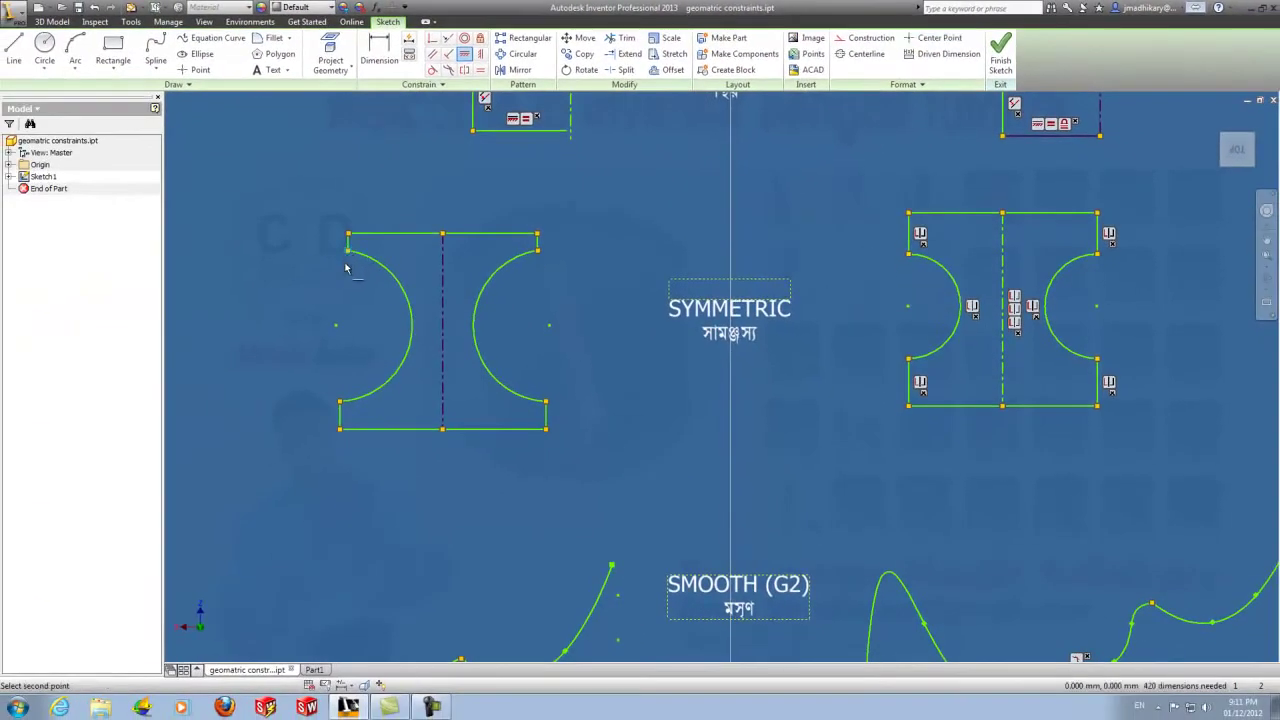
left_click(346, 265)
left_click_drag(346, 265, 340, 262)
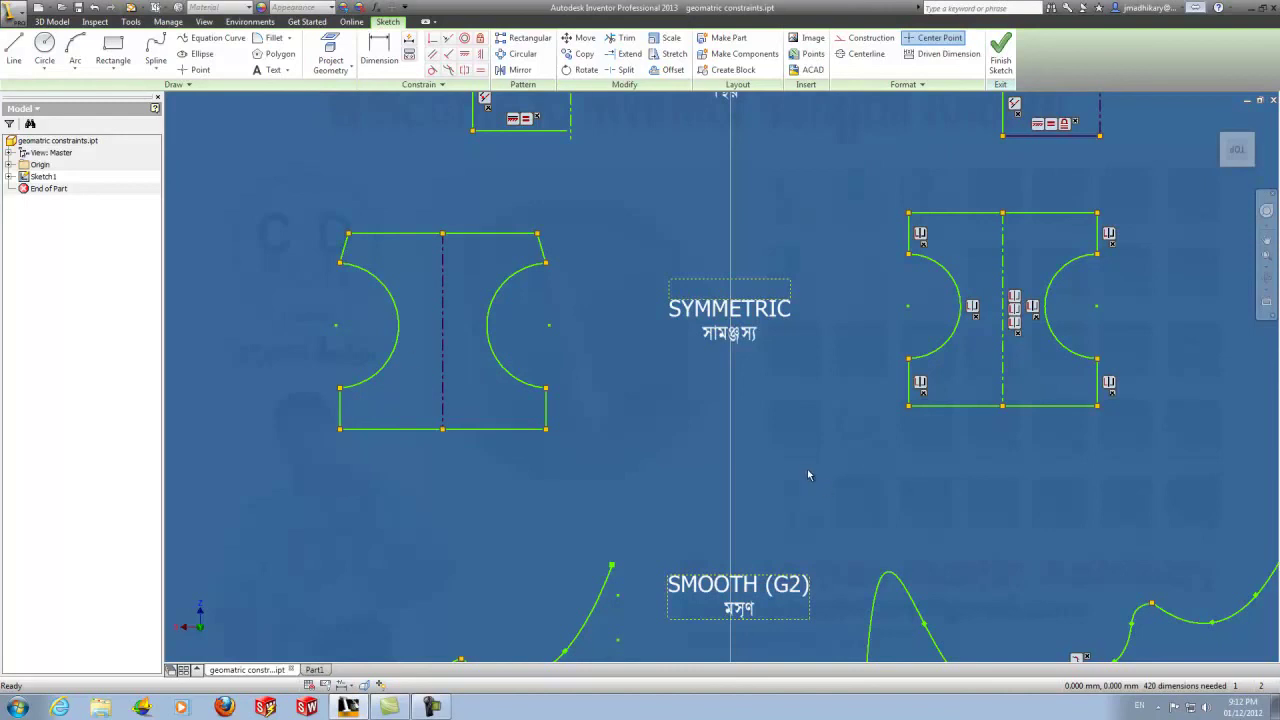
Apply the Smooth (G2) constraint between the first and second left splines.
middle_click_drag(808, 475, 811, 212)
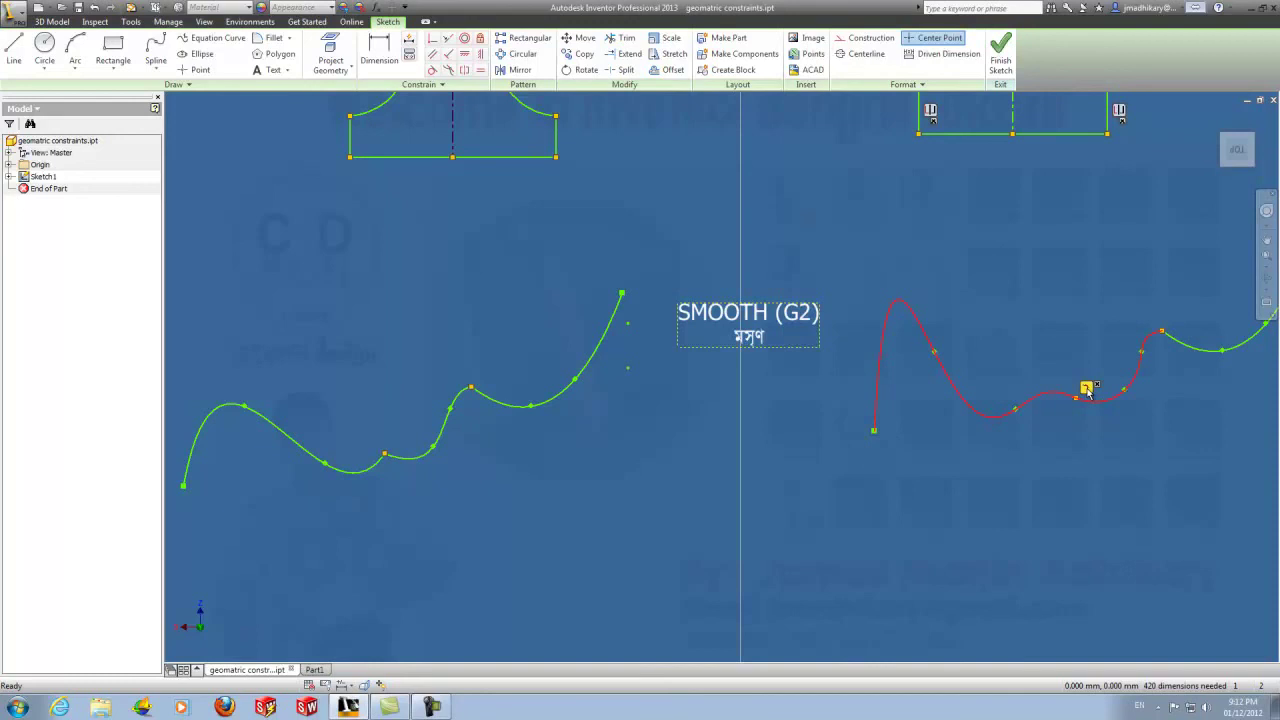
left_click(448, 72)
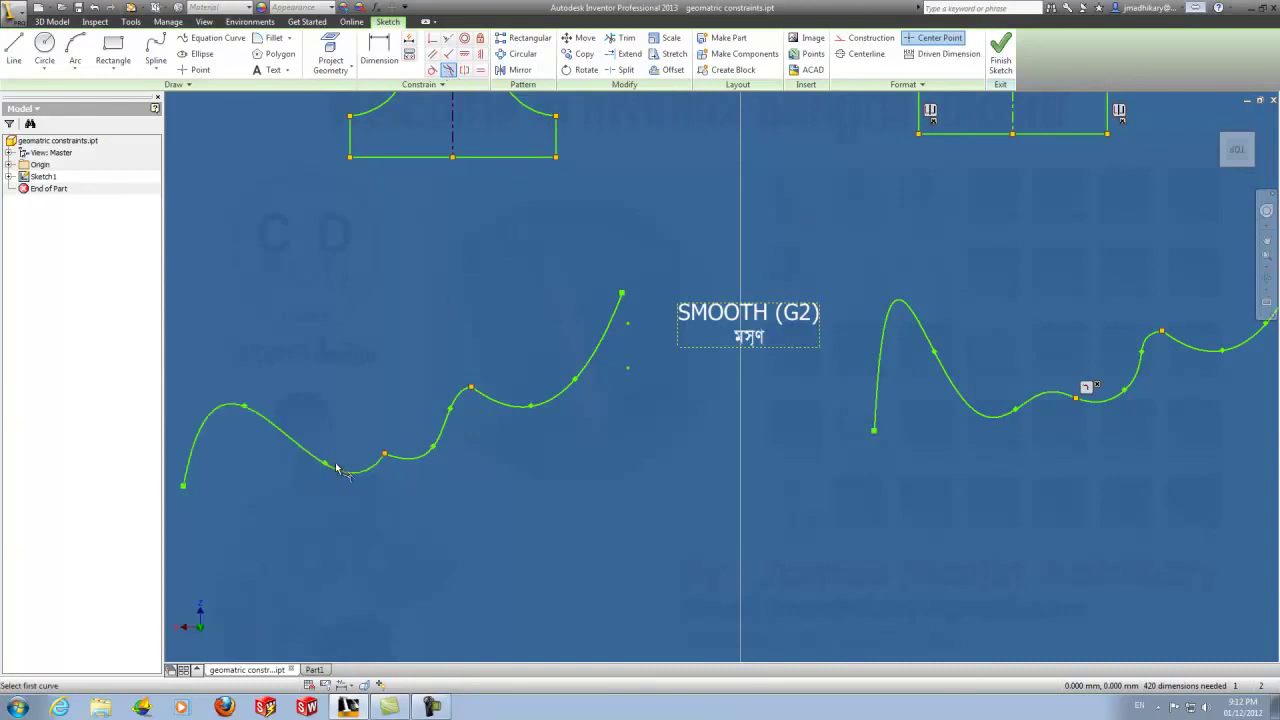
left_click(338, 468)
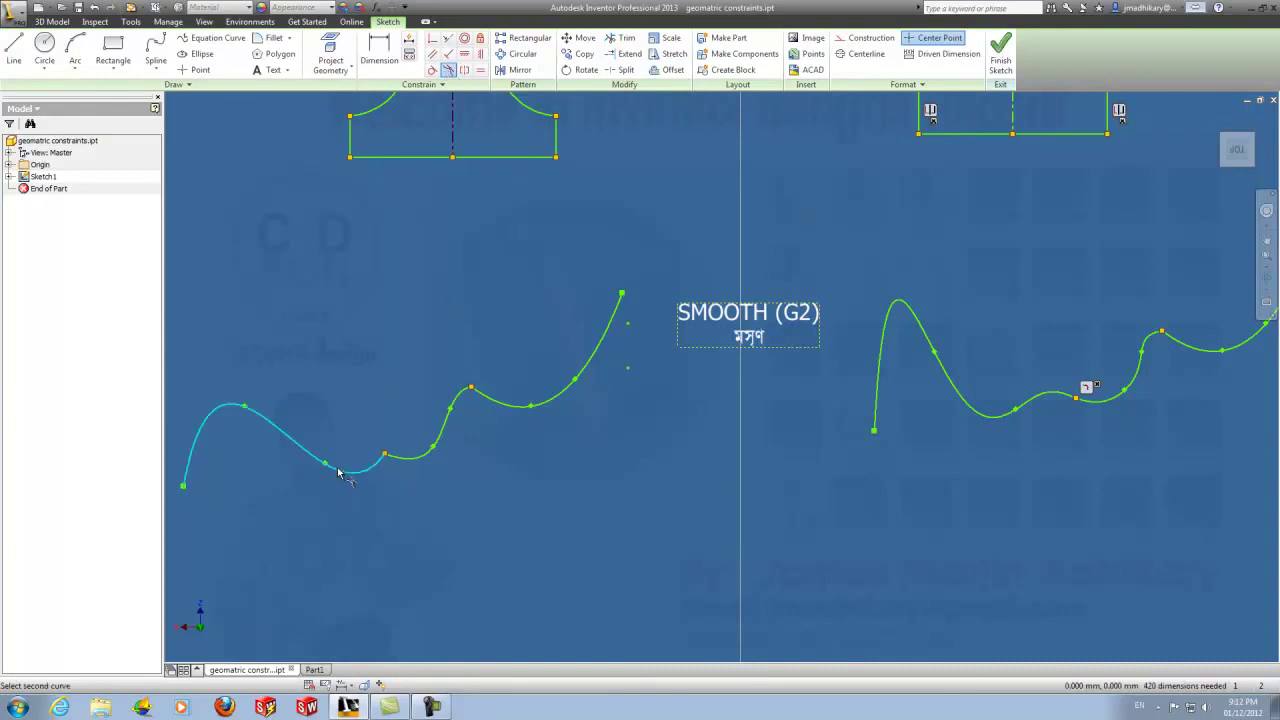
left_click(401, 456)
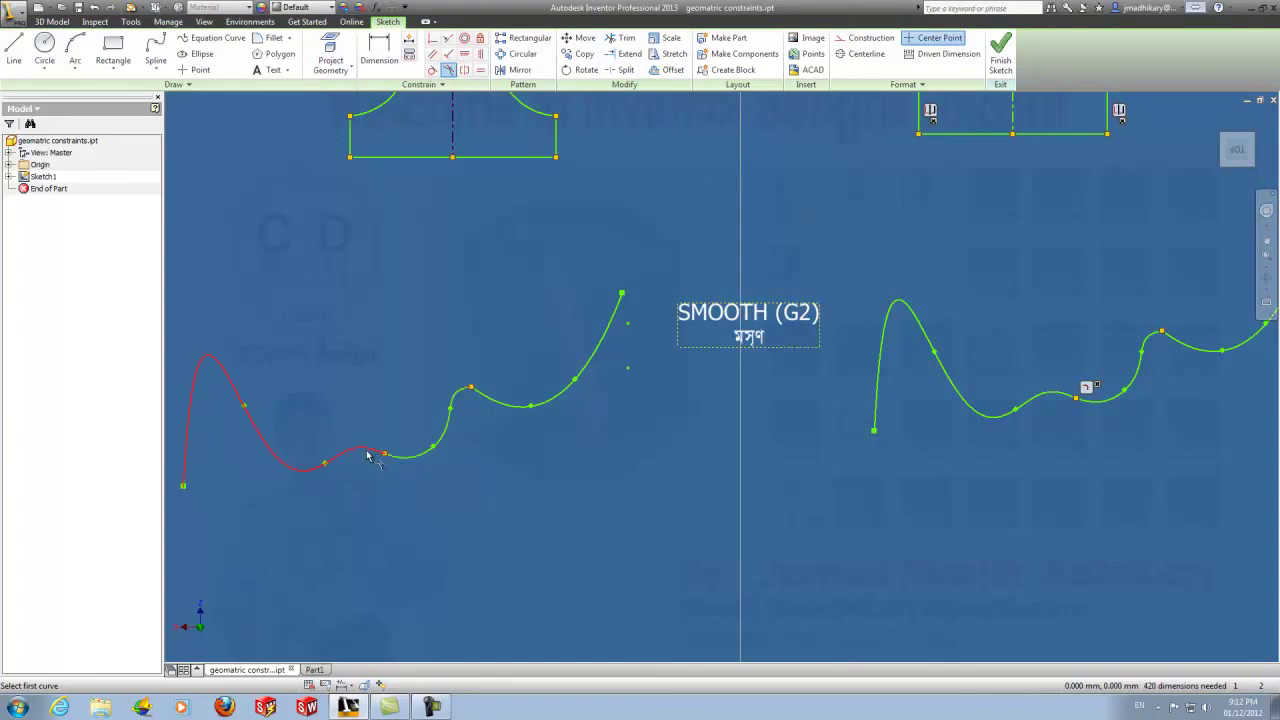
Zoom and pan past the horizontal constraint sketches to the Apply Equal Constraint rectangles.
scroll(650, 527, "up", 3)
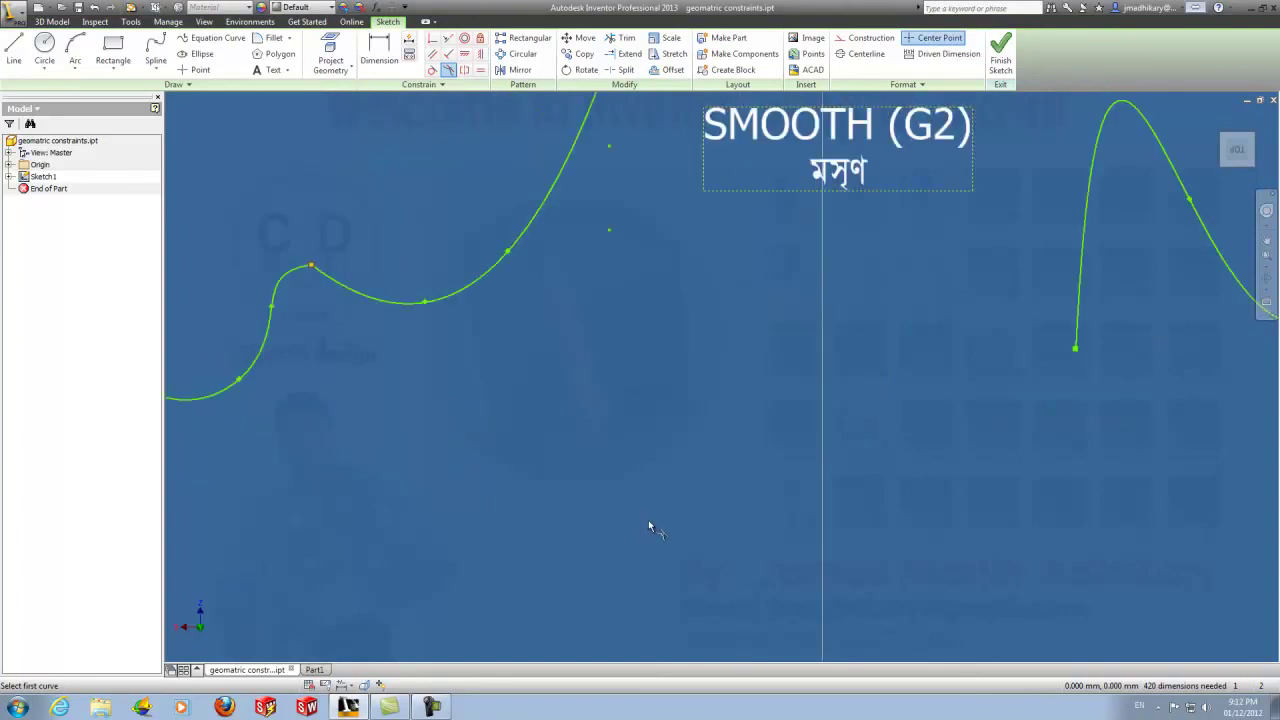
scroll(650, 527, "down", 3)
scroll(651, 523, "down", 2)
middle_click_drag(880, 330, 549, 472)
scroll(678, 262, "up", 5)
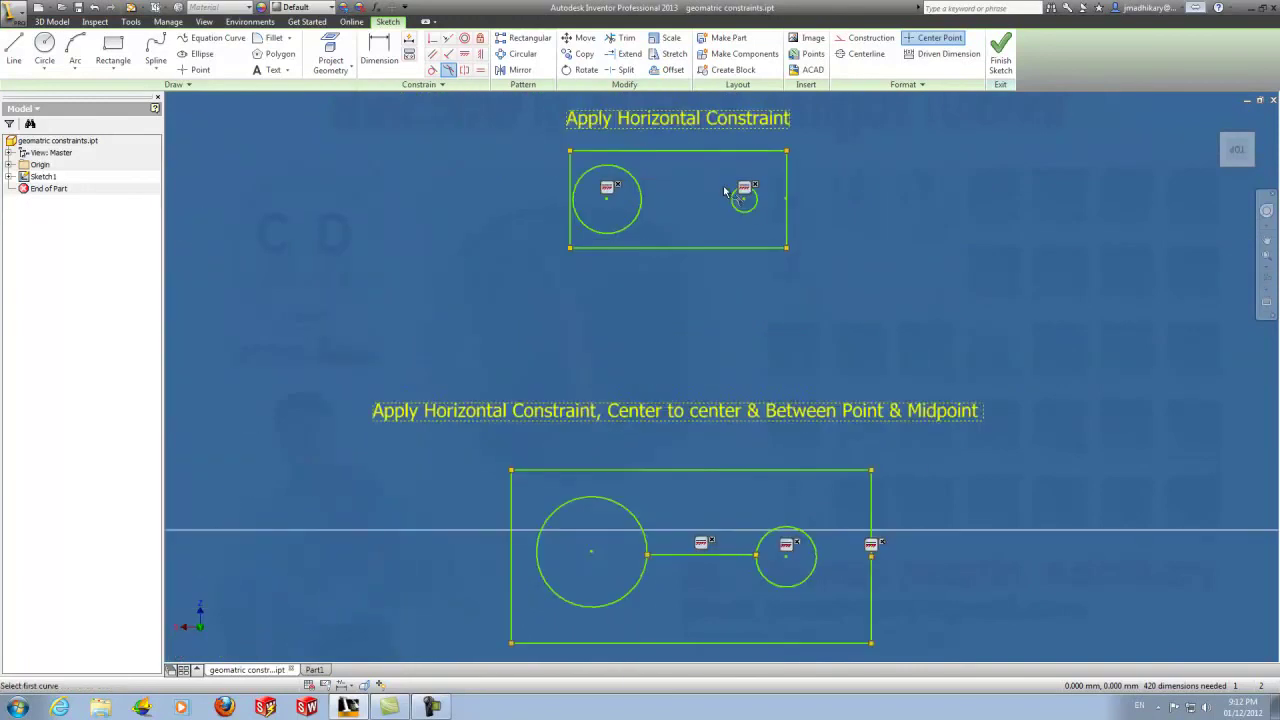
scroll(623, 228, "up", 3)
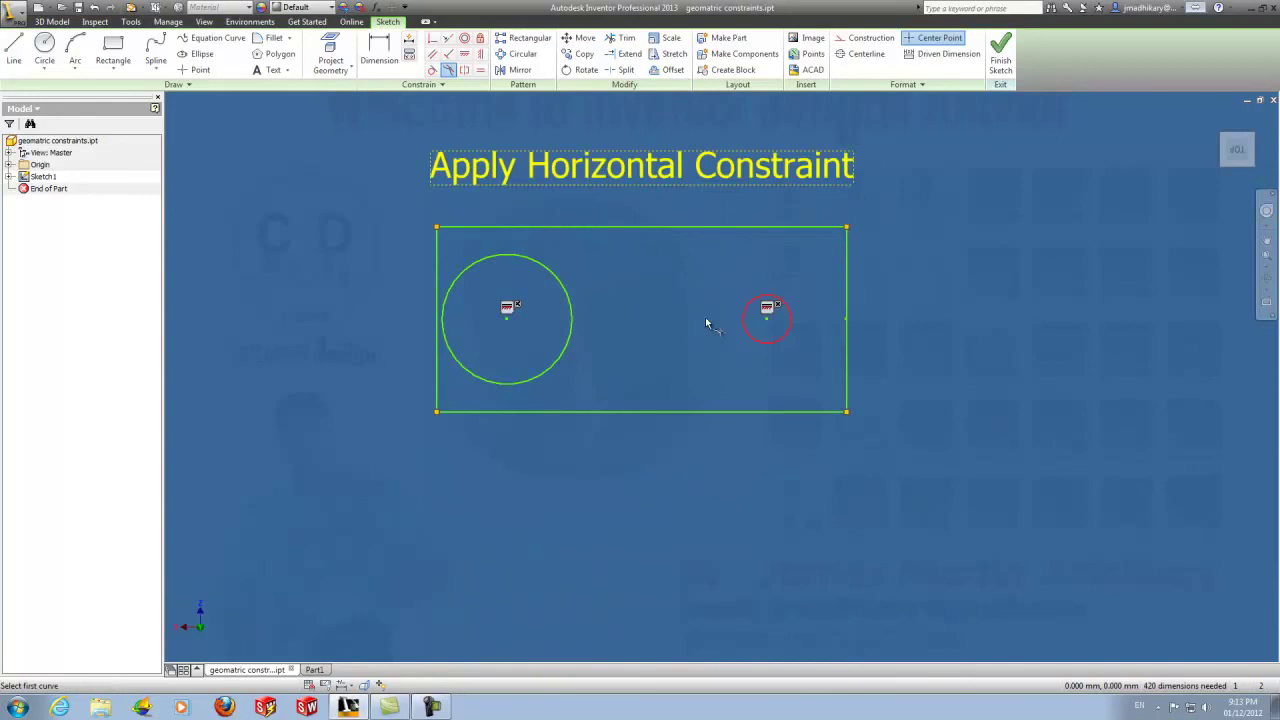
scroll(723, 337, "down", 2)
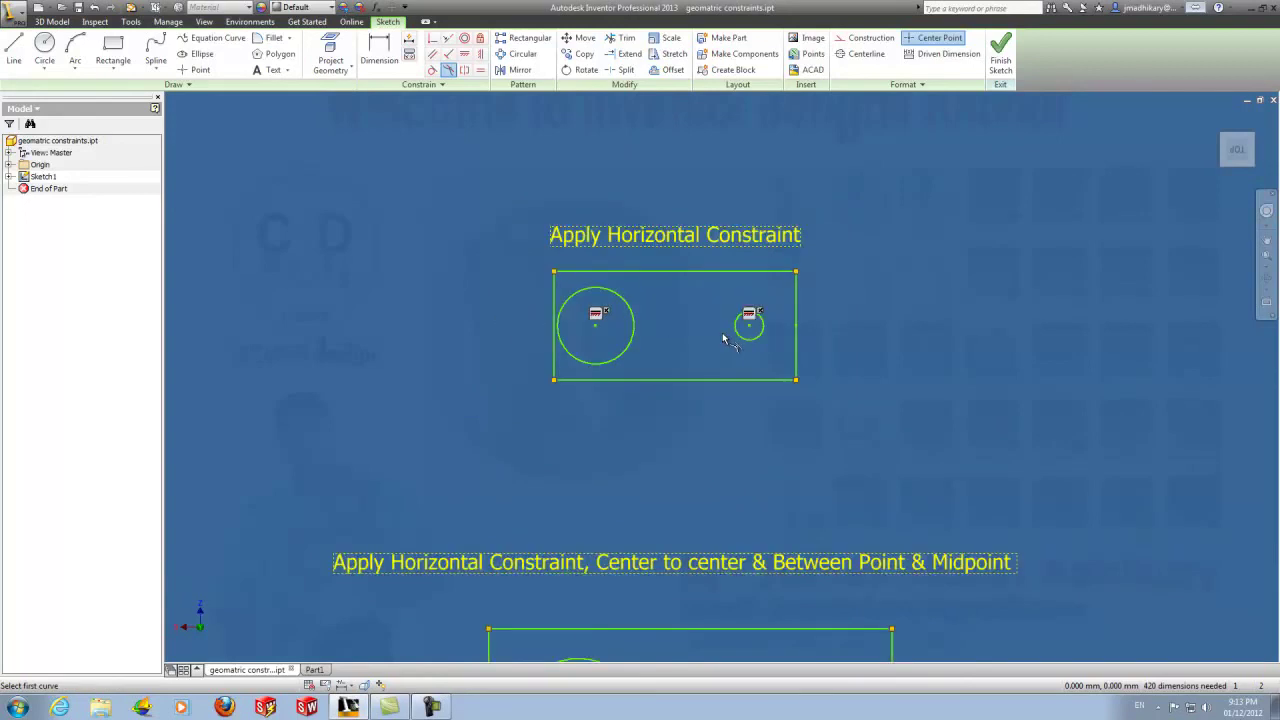
scroll(723, 338, "down", 1)
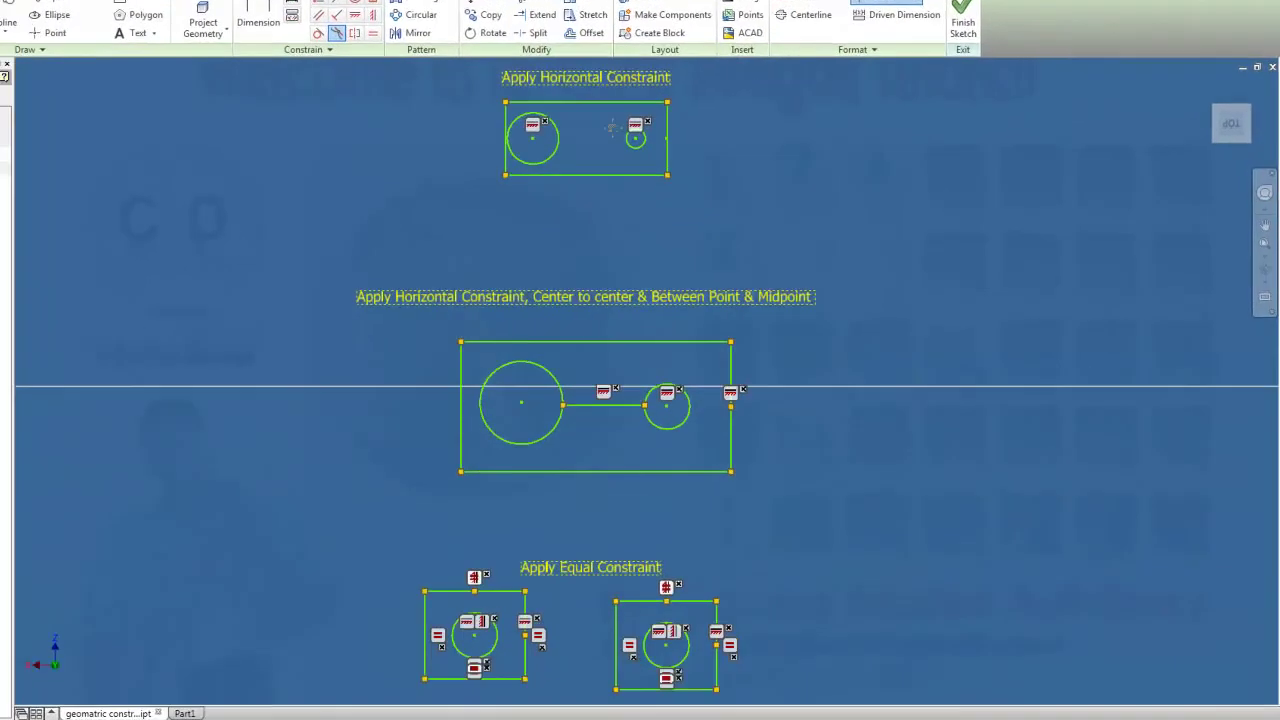
middle_click_drag(164, 299, 85, 205)
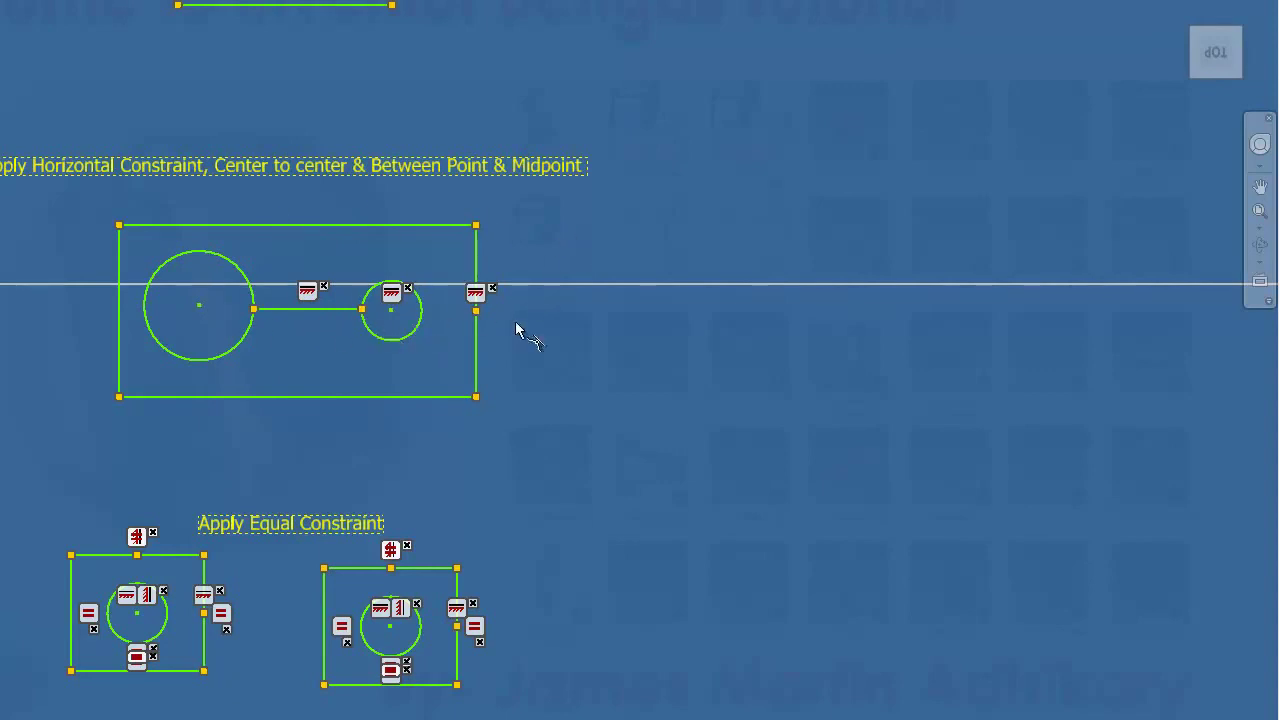
key("F5")
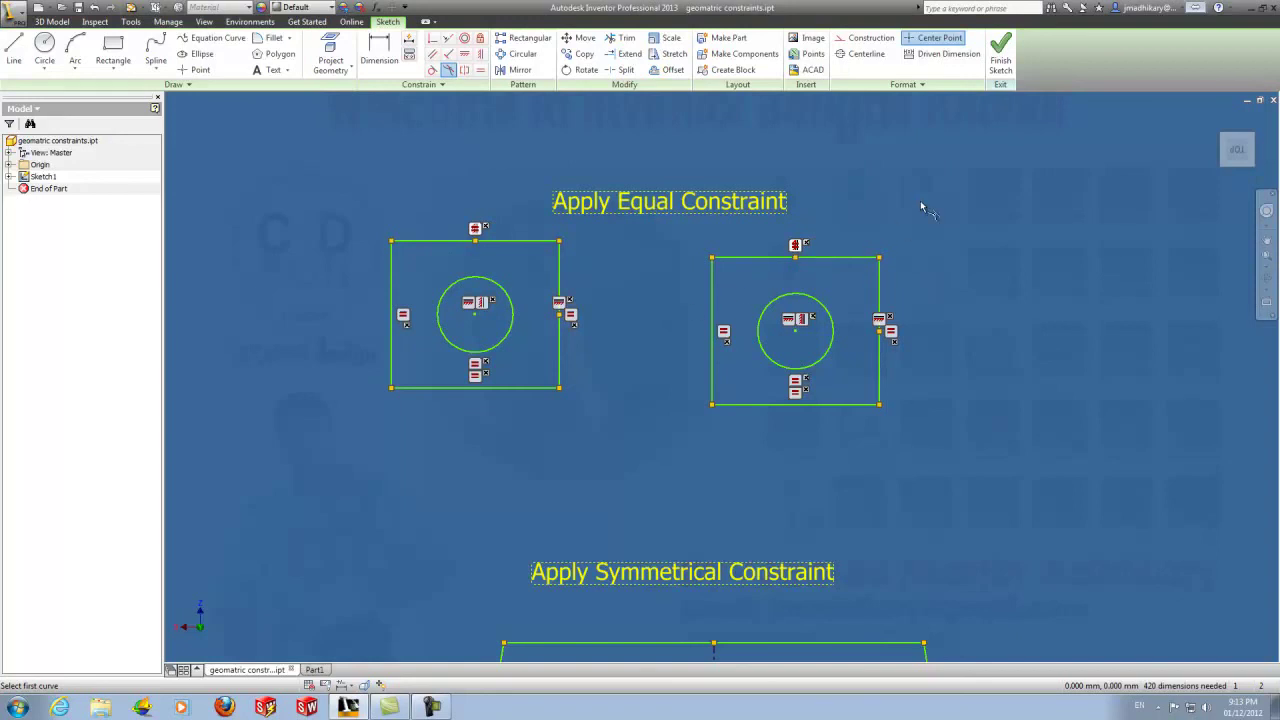
Drag the right circle to test equal sizing, then pan to the symmetrical trapezoid.
left_click_drag(823, 303, 828, 293)
left_click(828, 293)
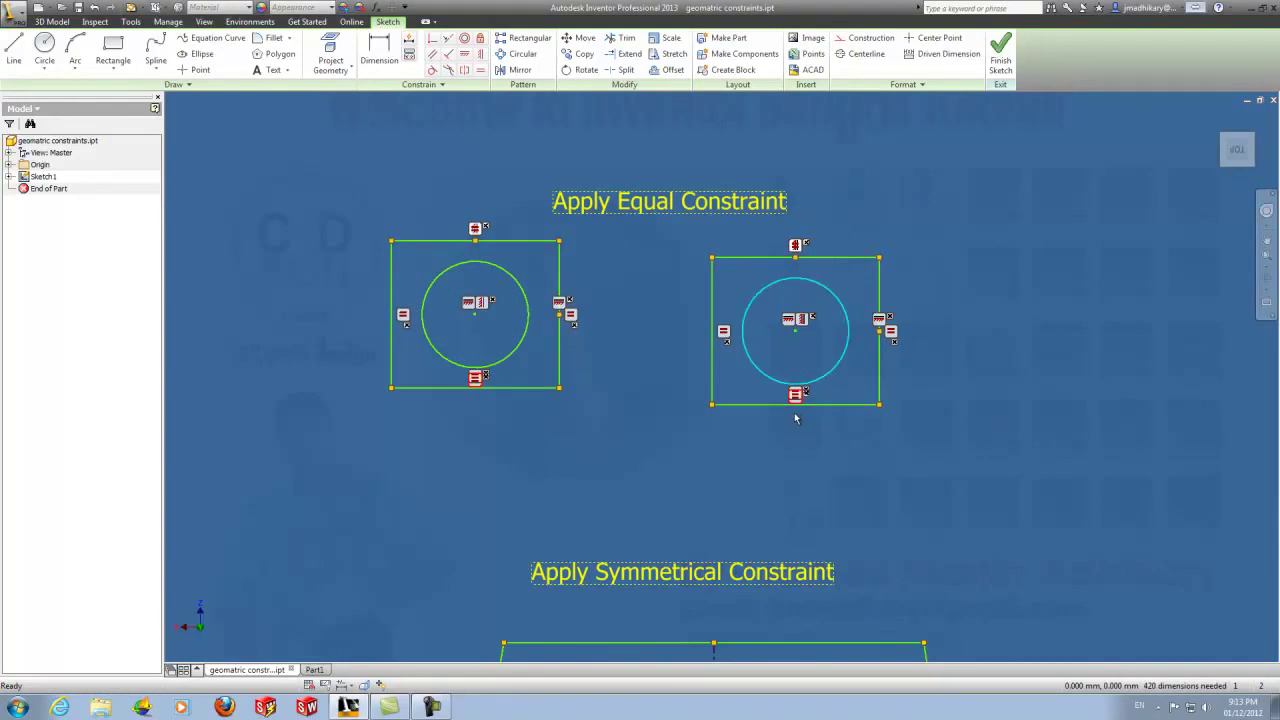
scroll(796, 415, "up", 3)
scroll(796, 418, "down", 3)
middle_click_drag(683, 576, 677, 283)
scroll(675, 343, "up", 2)
scroll(677, 340, "down", 2)
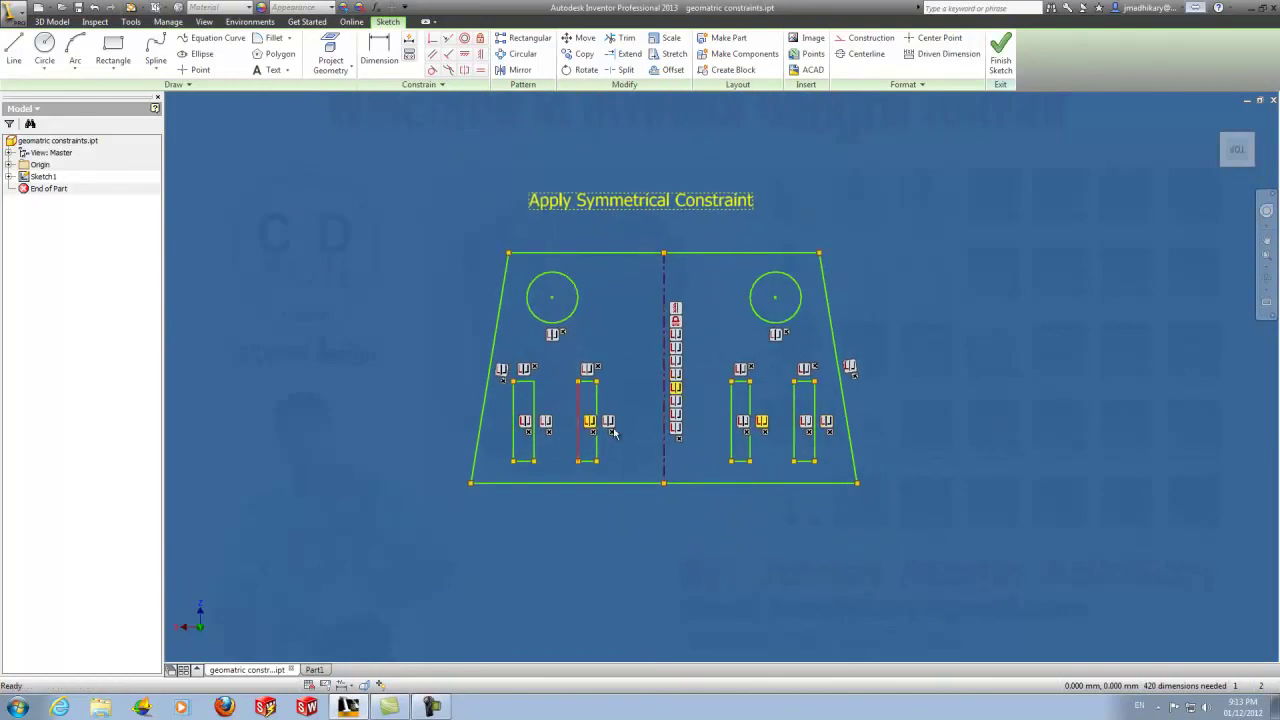
Make the trapezoid's right circle equal in size to its left circle.
left_click(580, 303)
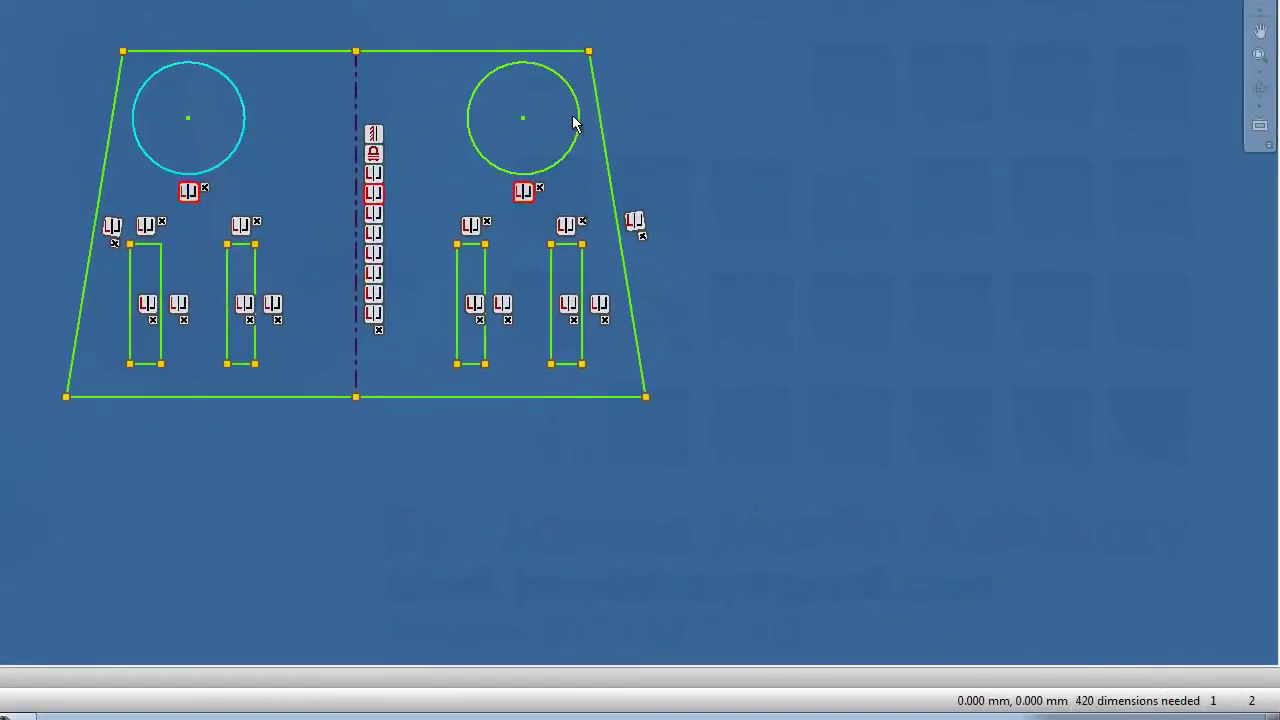
left_click(565, 162)
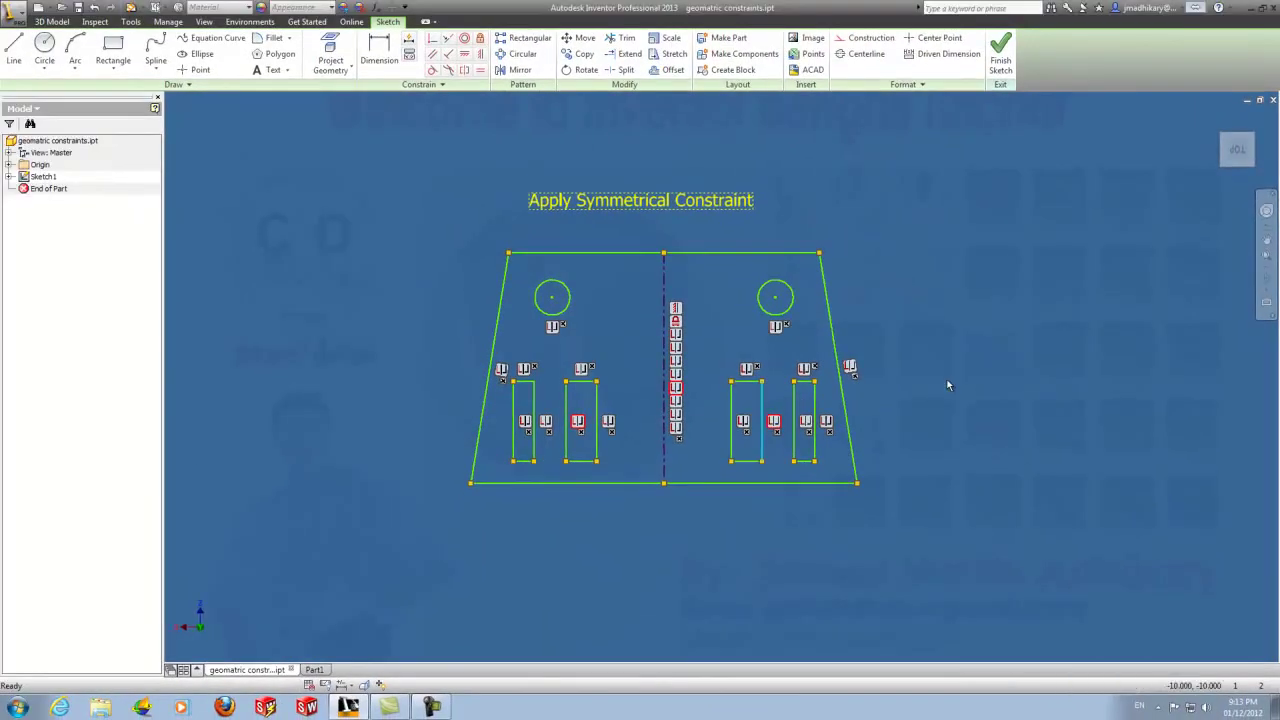
scroll(860, 370, "up", 2)
scroll(849, 364, "down", 4)
scroll(849, 364, "down", 5)
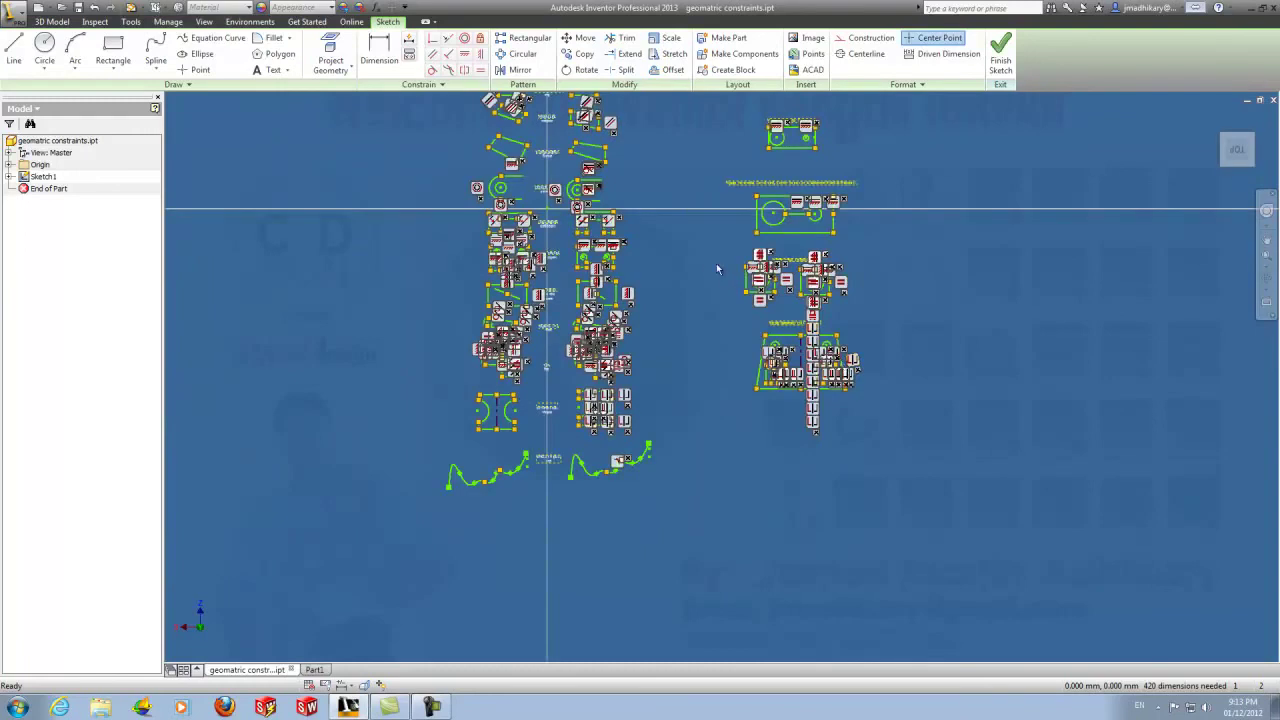
Pan and zoom out to display the full constraint sketch sheet with its title and definition panels.
middle_click_drag(717, 266, 711, 441)
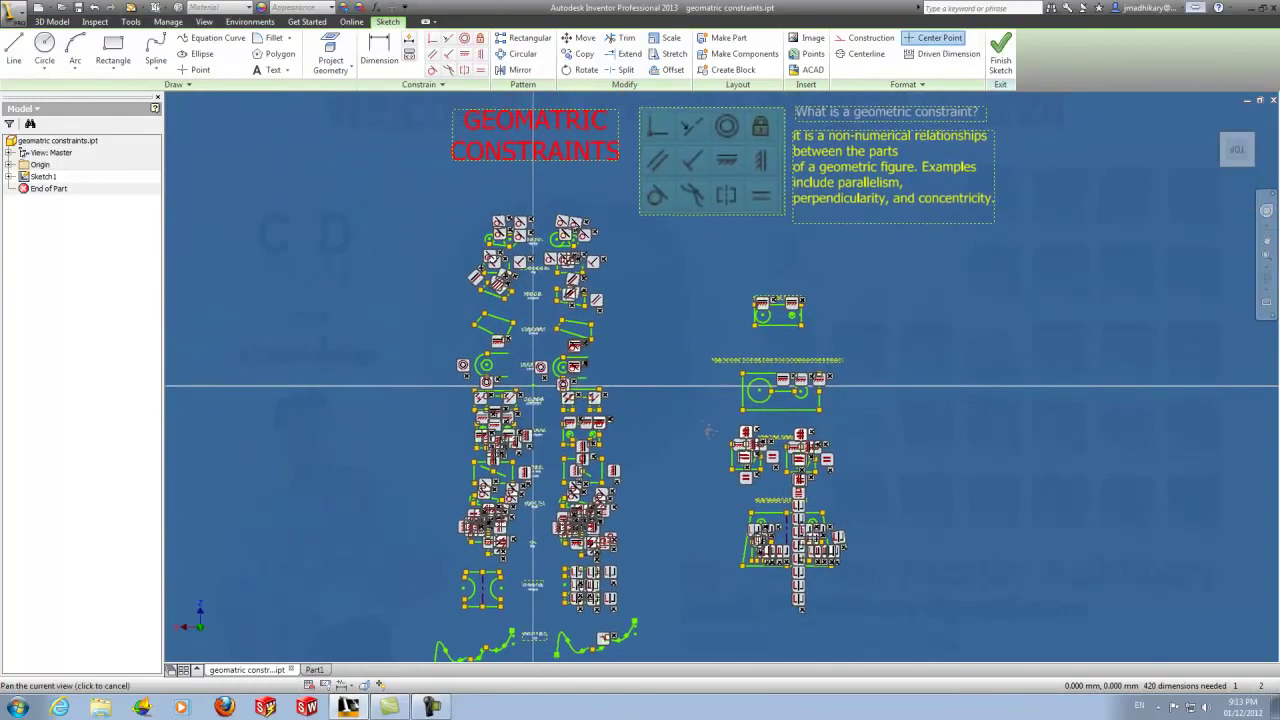
scroll(717, 408, "down", 3)
scroll(716, 409, "up", 3)
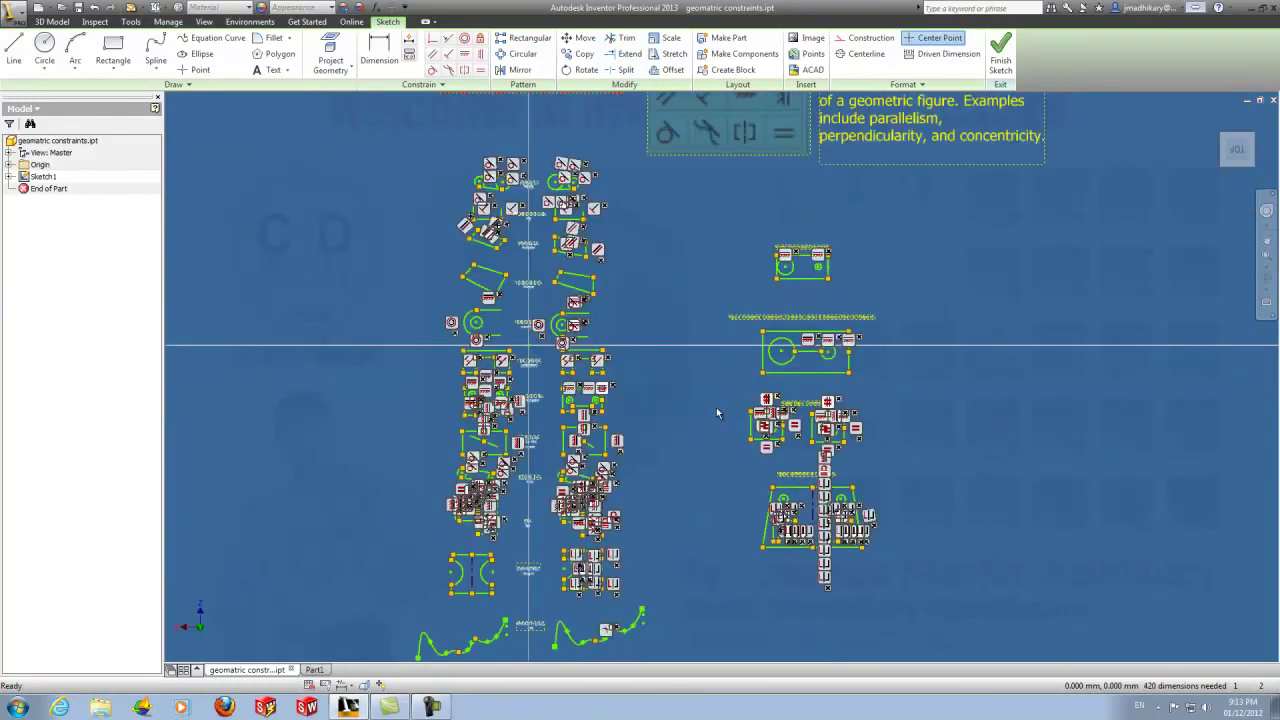
scroll(716, 407, "down", 2)
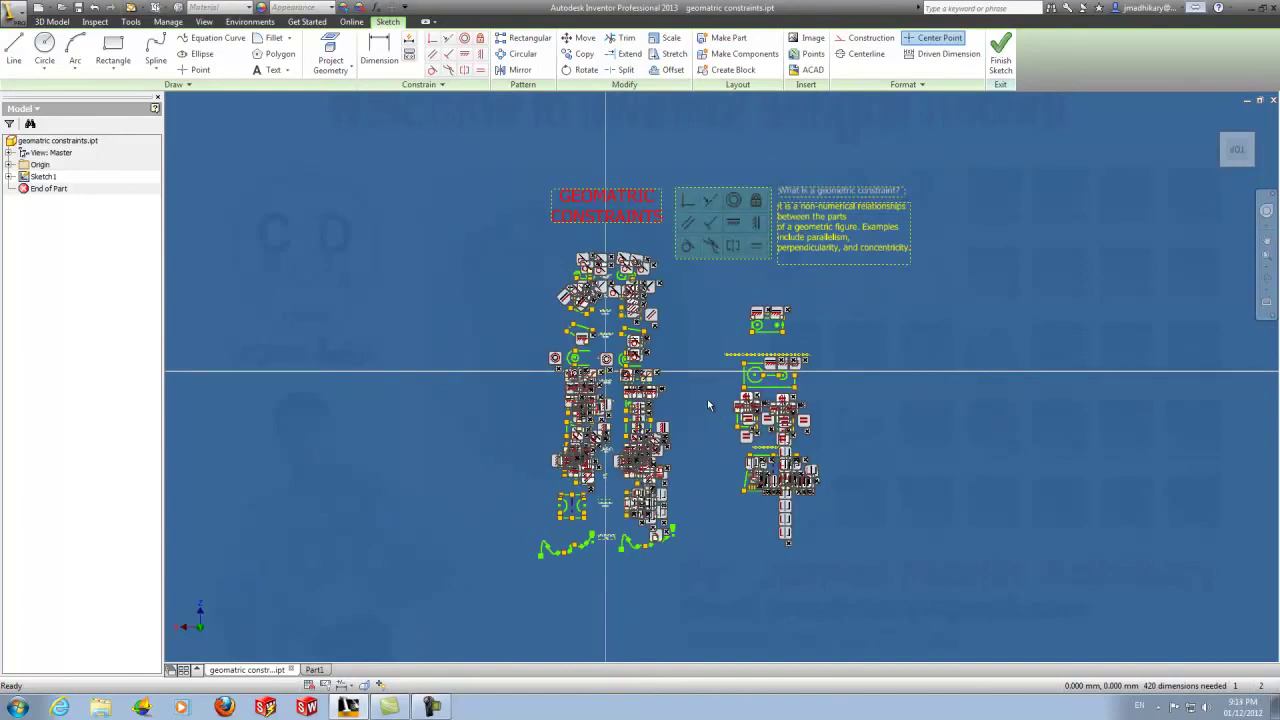
scroll(707, 403, "up", 3)
scroll(707, 404, "down", 2)
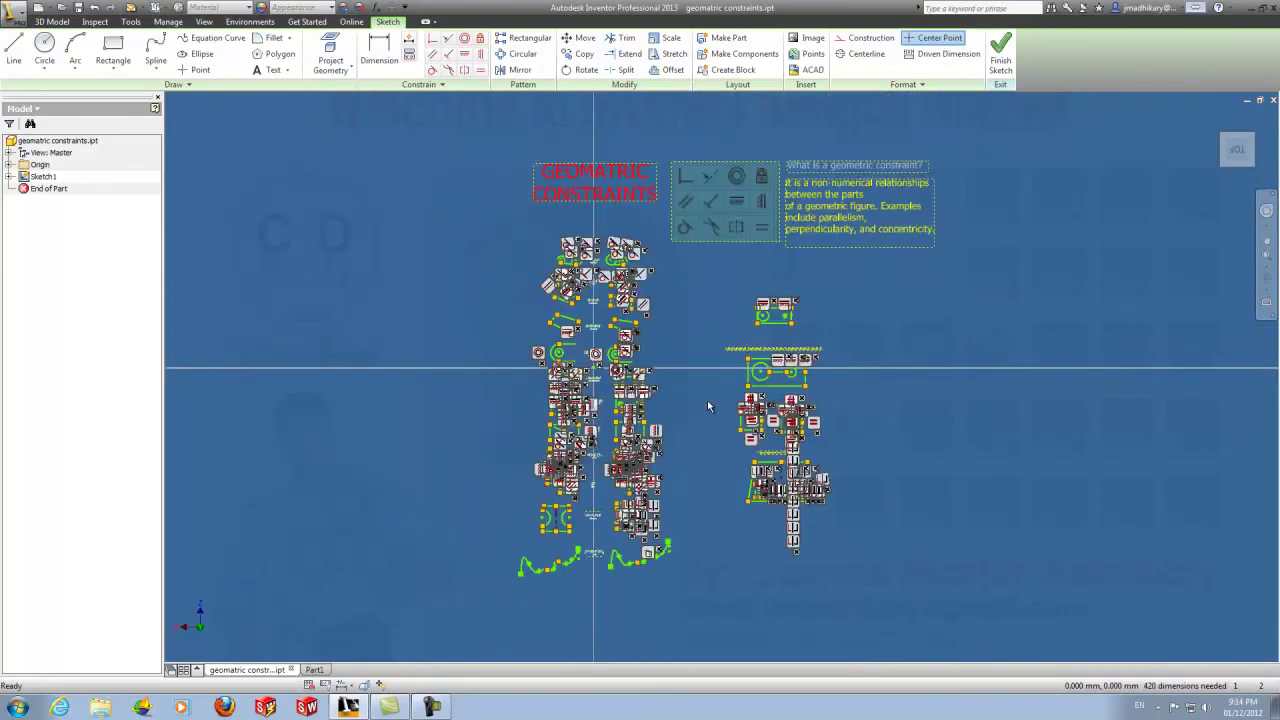